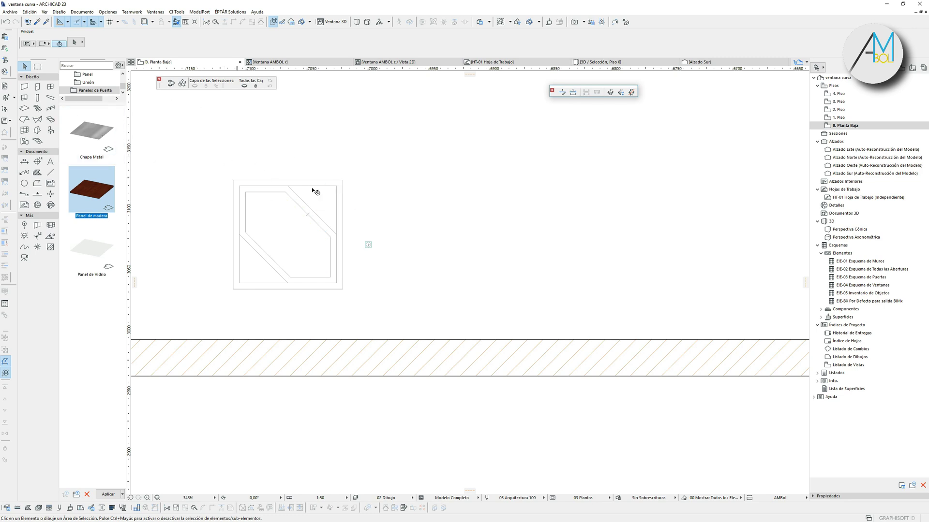
Step: Open the default settings of the Window tool and browse the sliding, special and projecting window categories of the library
left_click(51, 87)
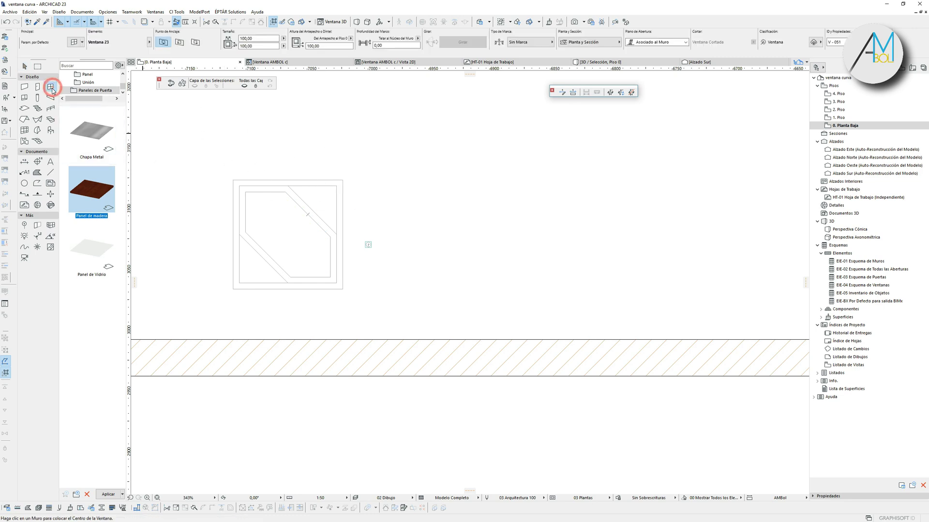
left_click(75, 43)
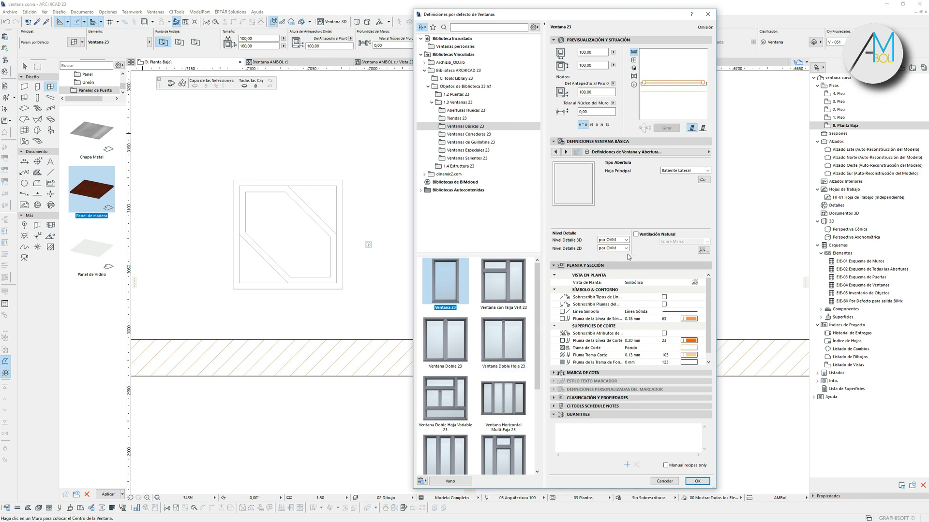
left_click(646, 153)
left_click(646, 152)
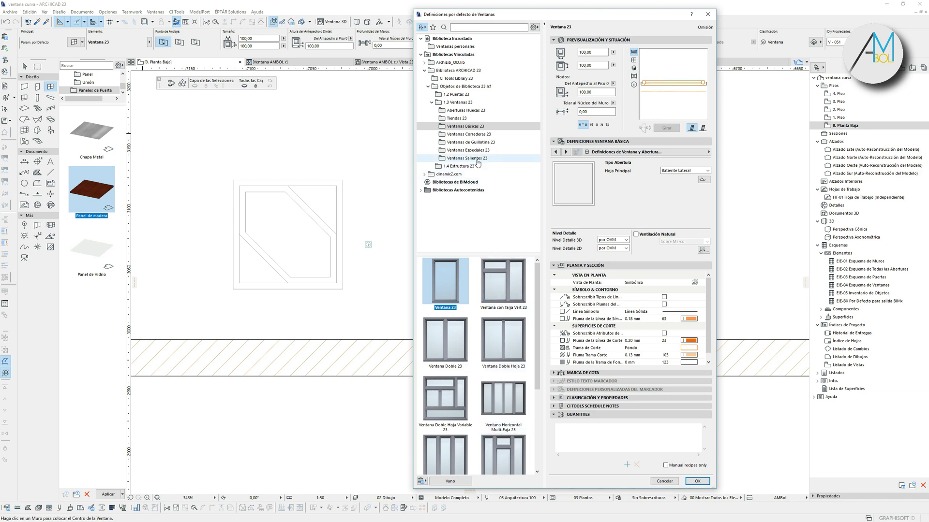
left_click(478, 135)
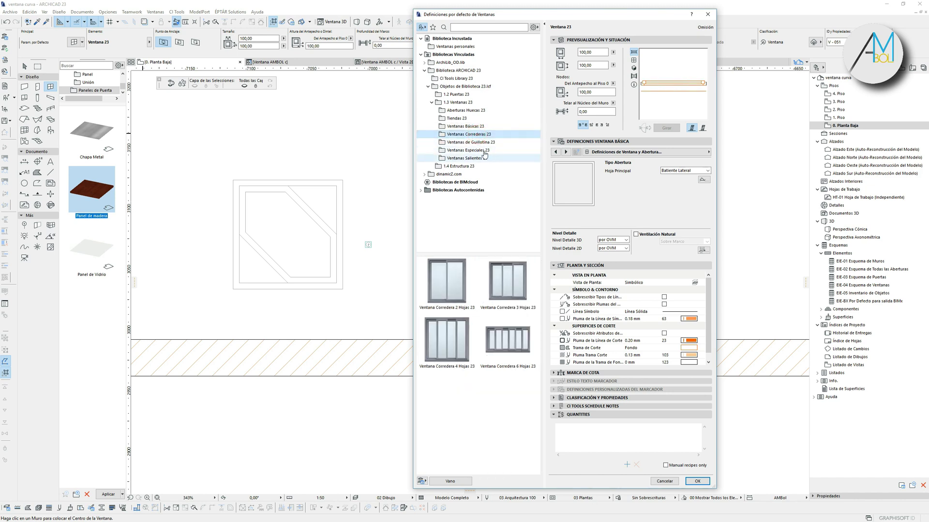
left_click(481, 150)
left_click(483, 158)
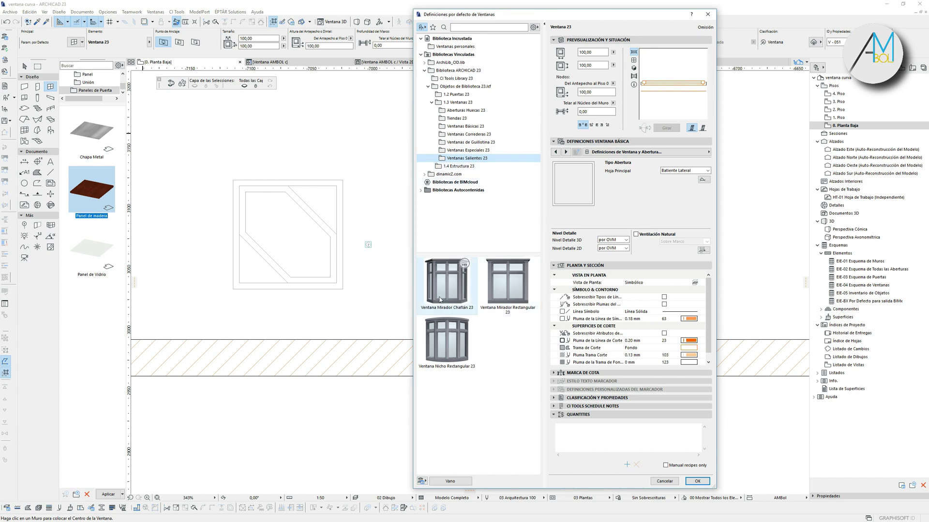
left_click(484, 150)
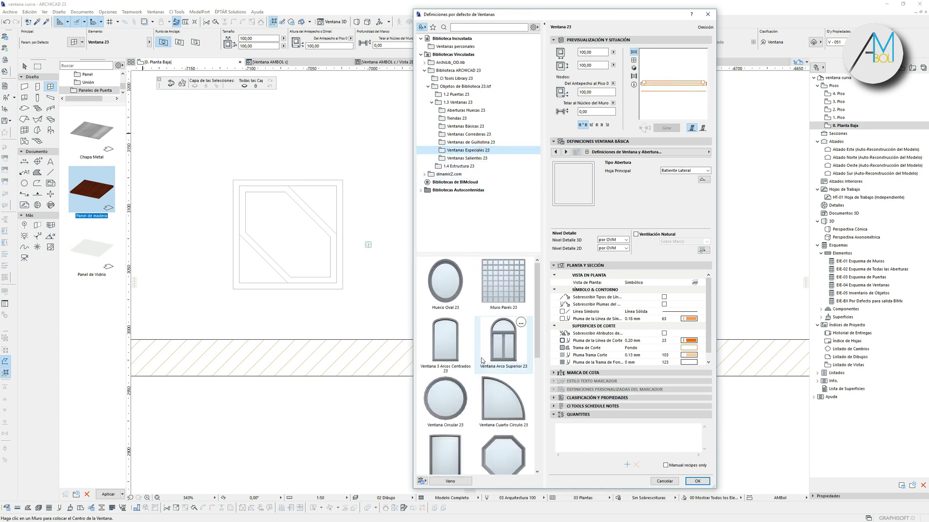
scroll(481, 387, "down", 3)
scroll(506, 344, "down", 3)
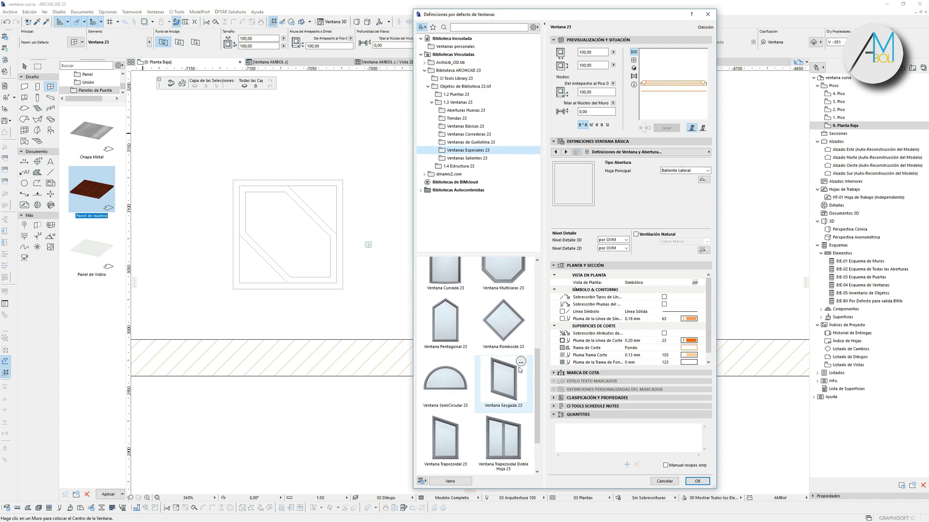
scroll(512, 324, "up", 5)
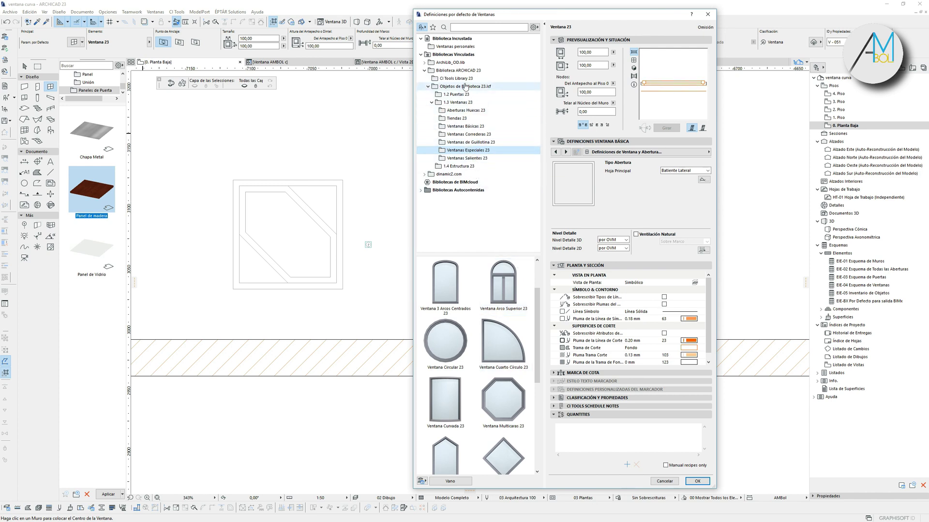
Step: Choose Ventana 23 from Ventanas Básicas 23 and place the 100 × 100 window in the horizontal wall below the square drawing
left_click(476, 126)
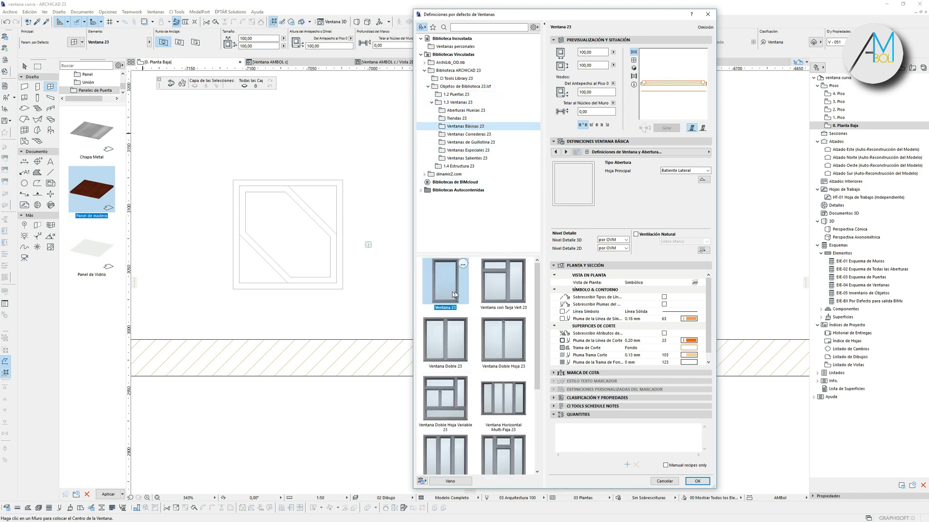
left_click(697, 482)
left_click(368, 377)
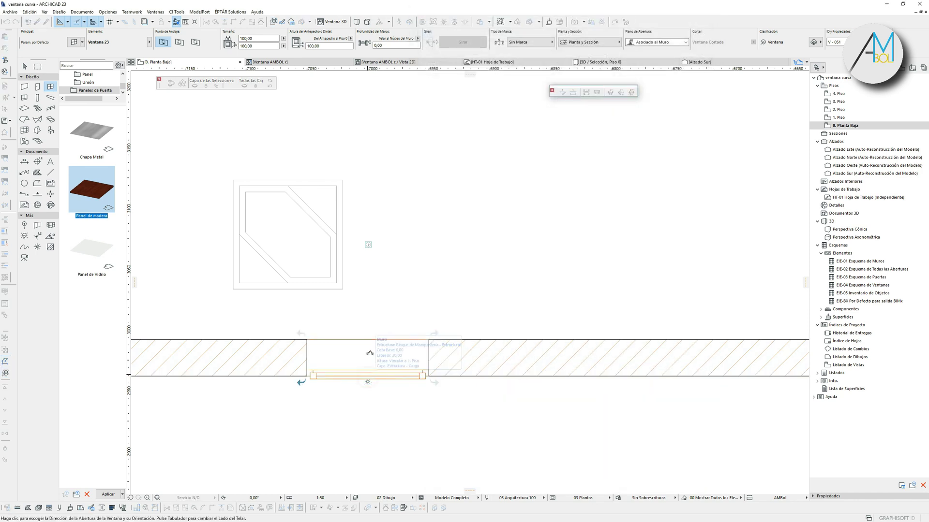
left_click(376, 318)
Step: Open the default settings of the Corner Window tool and examine the basic, special, sash and sliding window models on offer
scroll(259, 310, "down", 2)
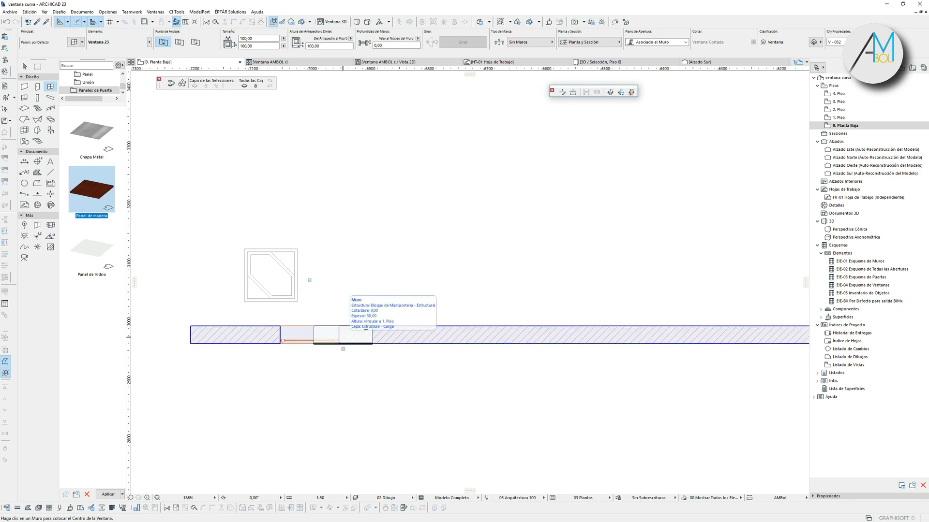
middle_click_drag(505, 291, 225, 291)
scroll(225, 291, "down", 1)
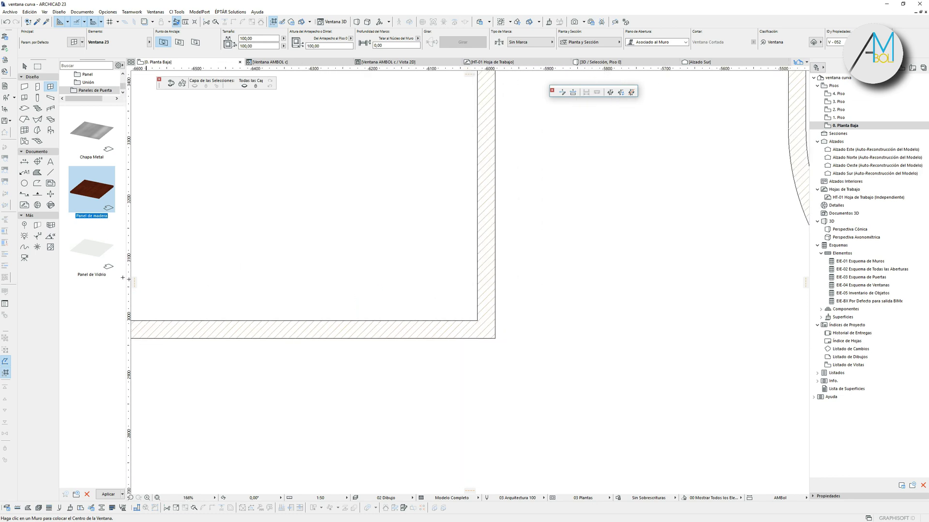
left_click(52, 226)
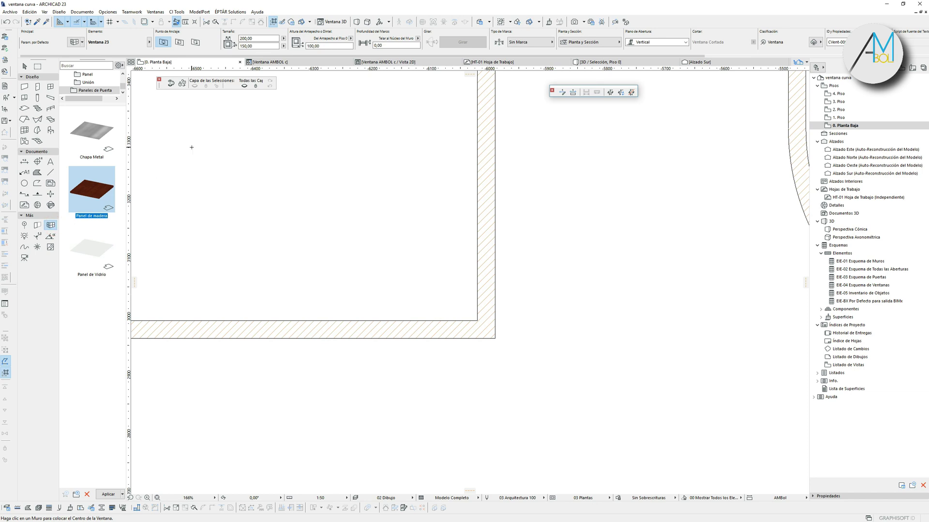
left_click(75, 43)
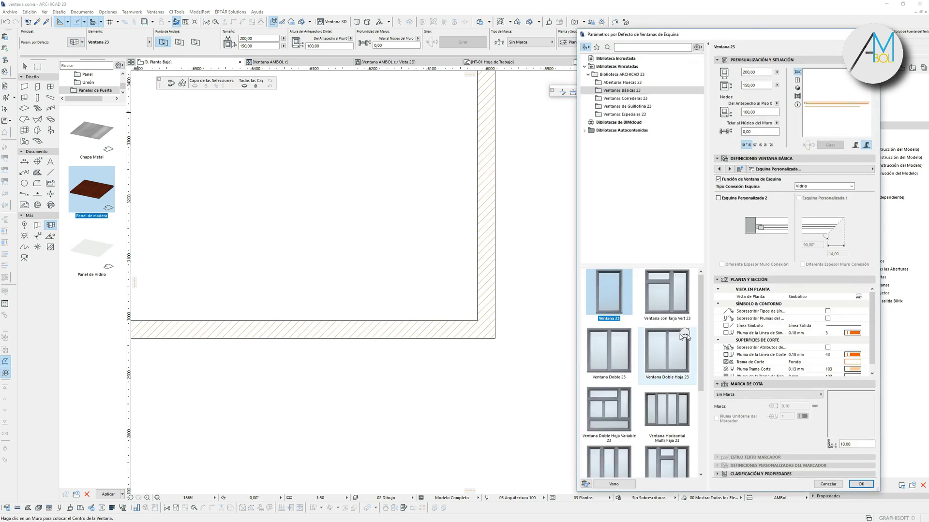
scroll(685, 335, "down", 3)
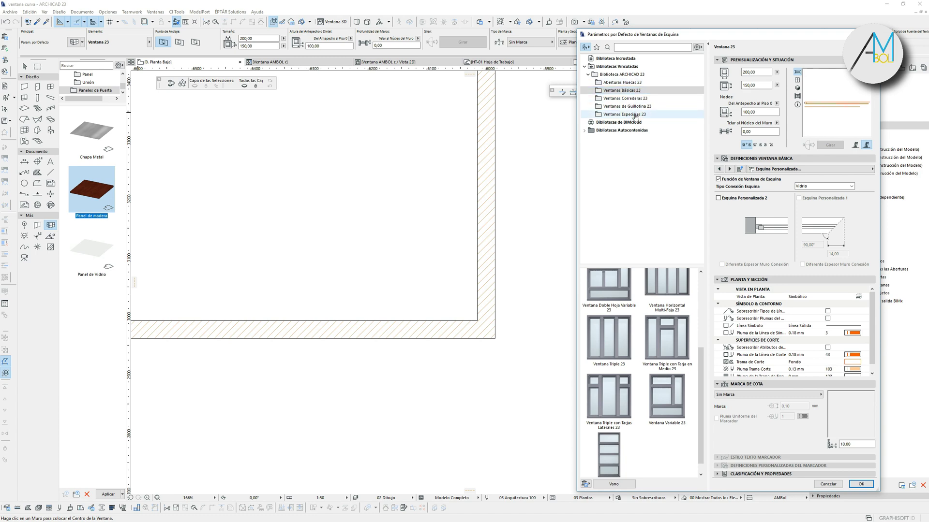
scroll(663, 370, "up", 1)
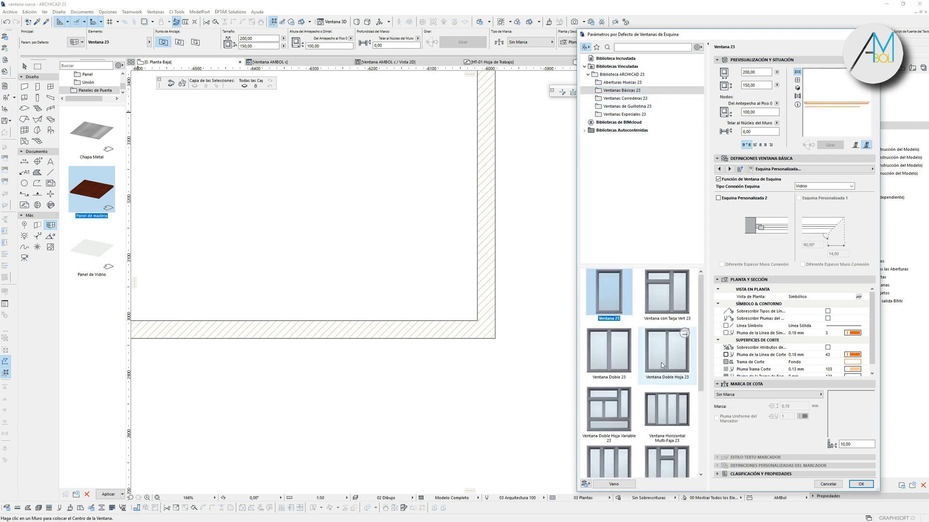
left_click(629, 115)
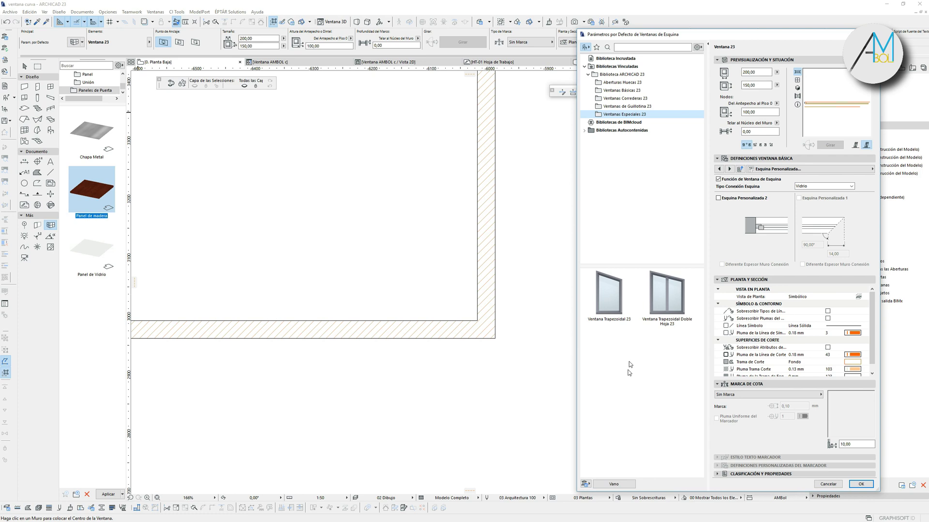
left_click(630, 107)
left_click(629, 98)
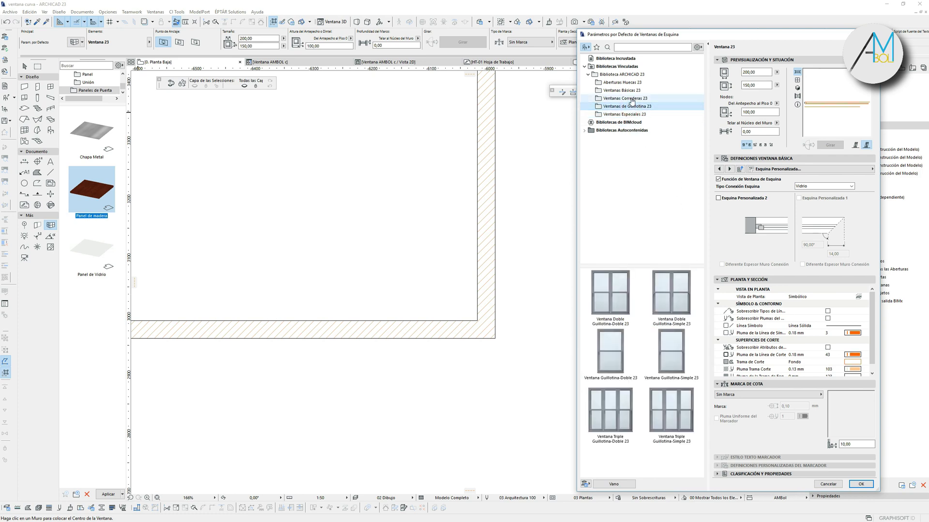
left_click(629, 90)
left_click(629, 84)
Step: Accept Ventana 23 from Ventanas Básicas 23 and place the 200 × 150 corner window at the outer corner of the two walls
left_click(629, 91)
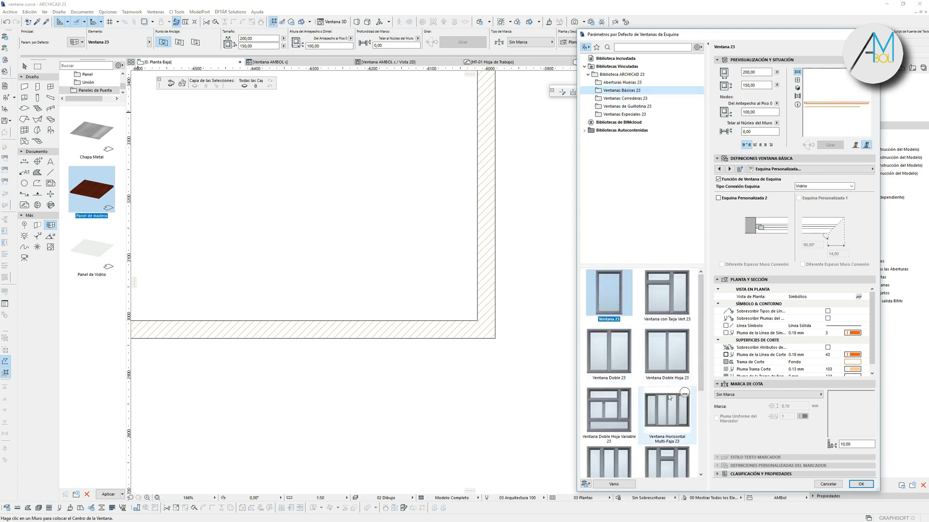
left_click(835, 484)
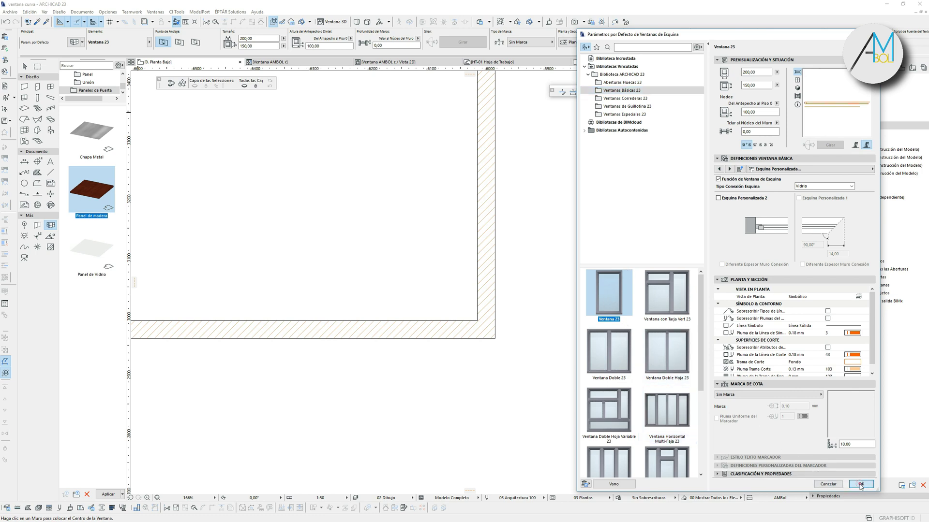
left_click(494, 338)
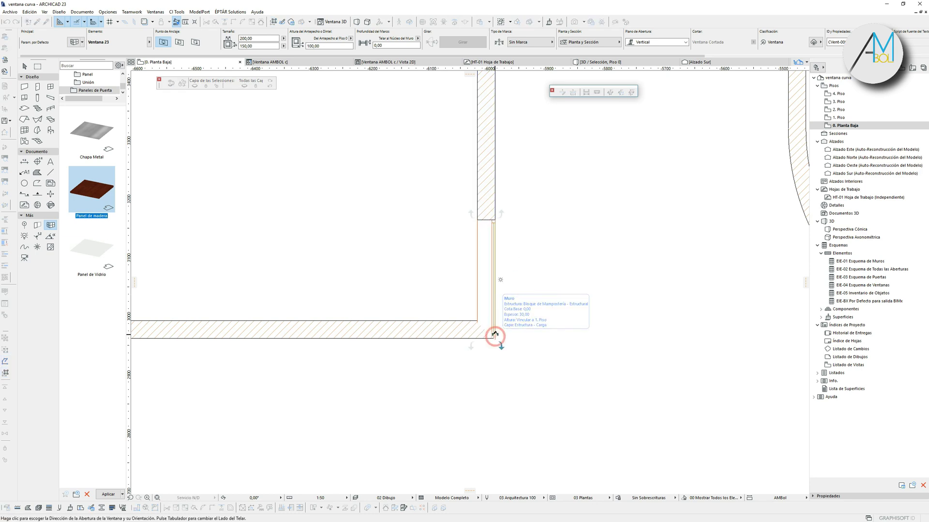
left_click(489, 378)
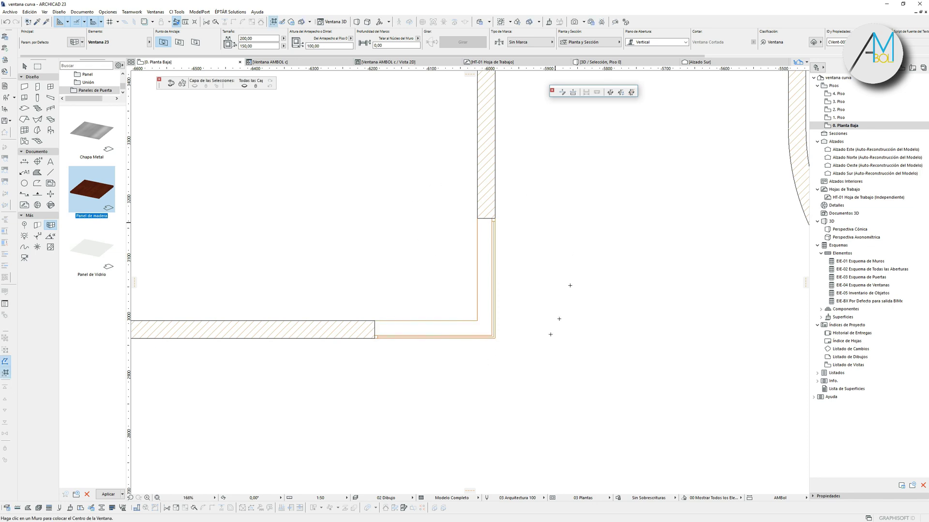
Step: Select the two walls around the corner window and show the selection in the 3D view
scroll(503, 280, "down", 2)
key("Escape")
left_click_drag(523, 205, 385, 392)
key("F5")
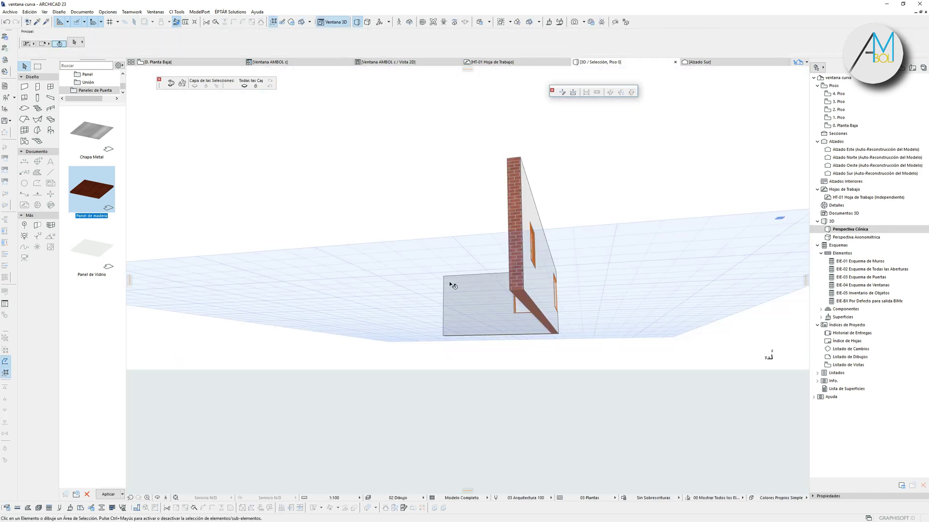
Step: Orbit around the walls and examine the corner window's frame and glass joint up close from outside
key("o")
left_click_drag(466, 319, 207, 333)
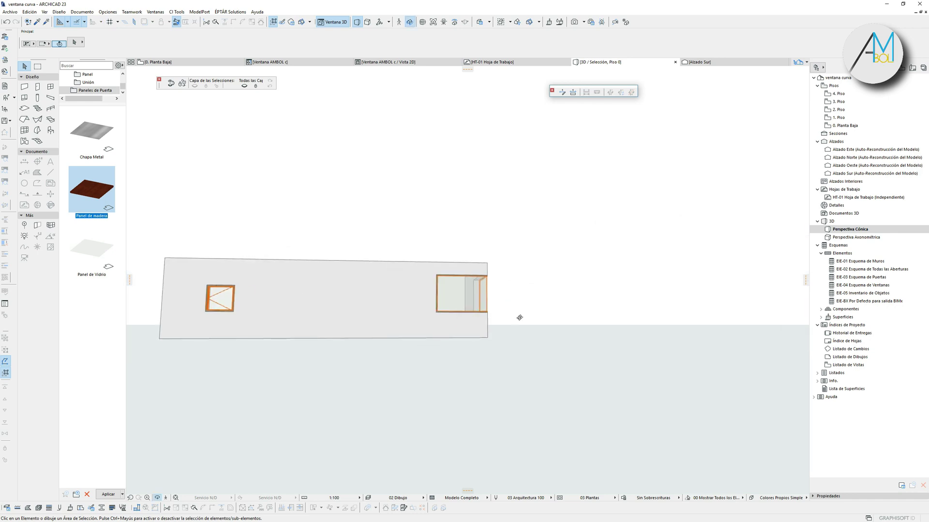
left_click_drag(520, 317, 296, 338)
scroll(344, 315, "up", 2)
scroll(418, 301, "up", 3)
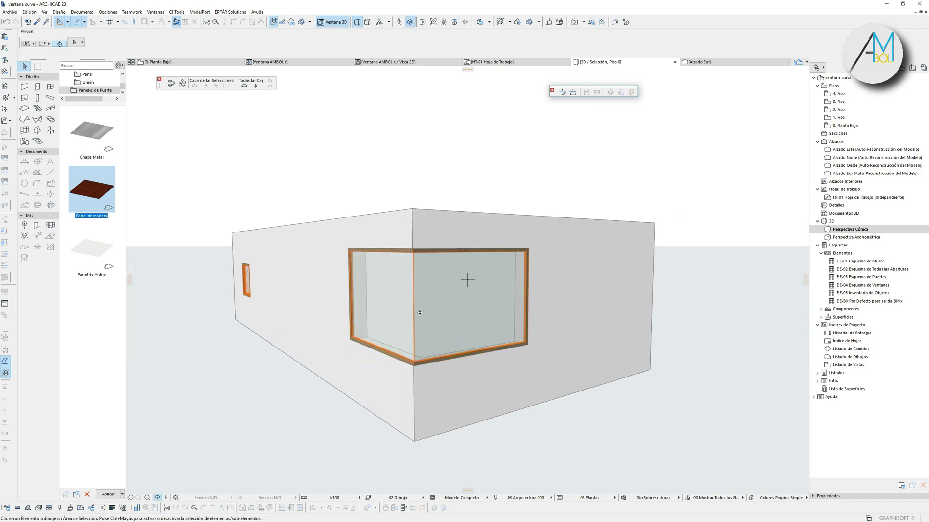
scroll(417, 311, "up", 3)
scroll(358, 286, "up", 3)
scroll(404, 297, "up", 3)
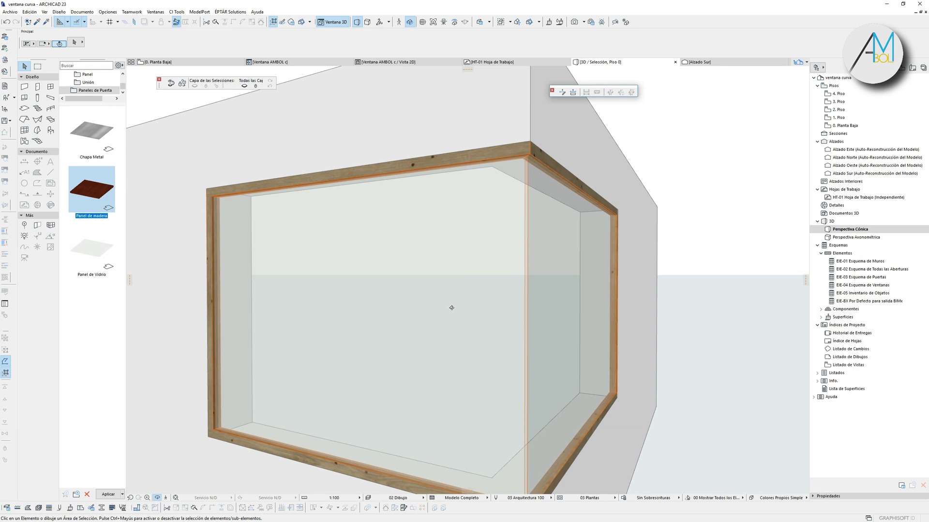
left_click_drag(504, 309, 452, 278)
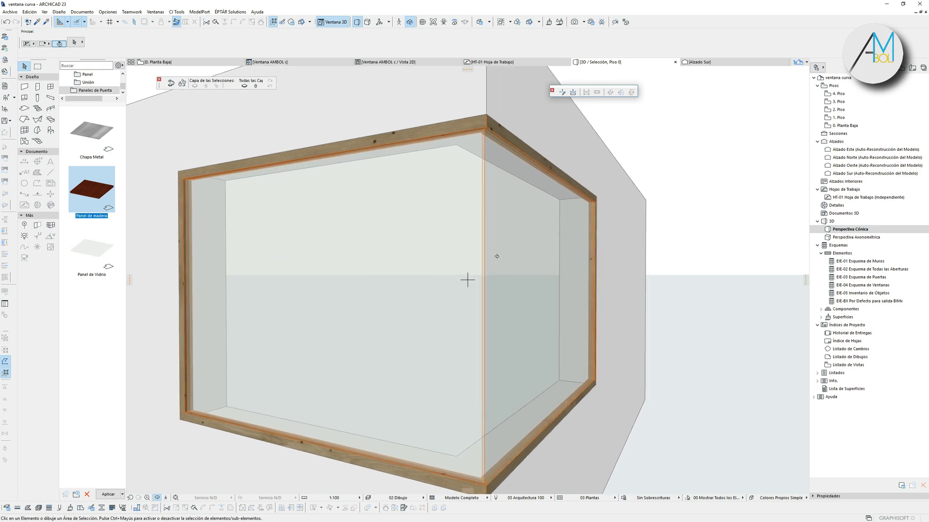
key("Escape")
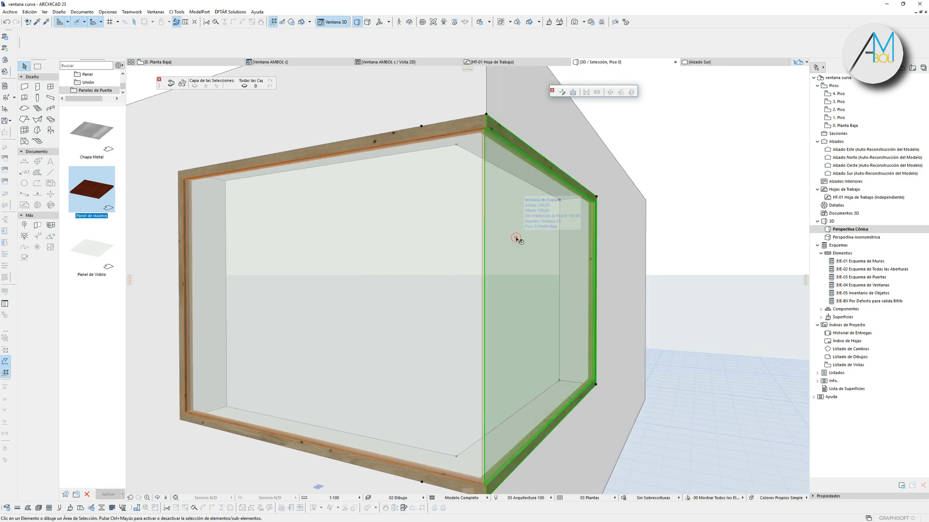
Step: Lower the corner window in the 3D view to a sill height of about 91.5, and clear the selection
left_click(426, 246)
key("Escape")
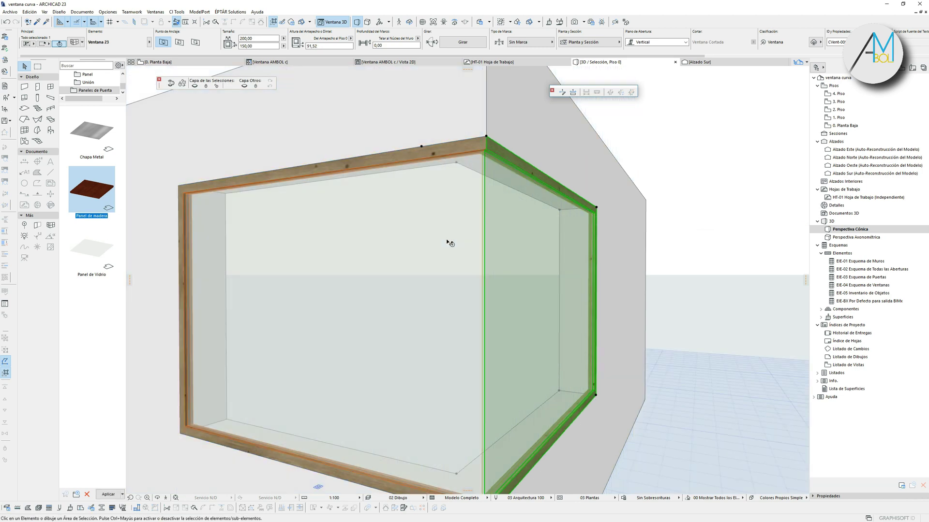
scroll(499, 227, "down", 3)
middle_click_drag(497, 226, 420, 206)
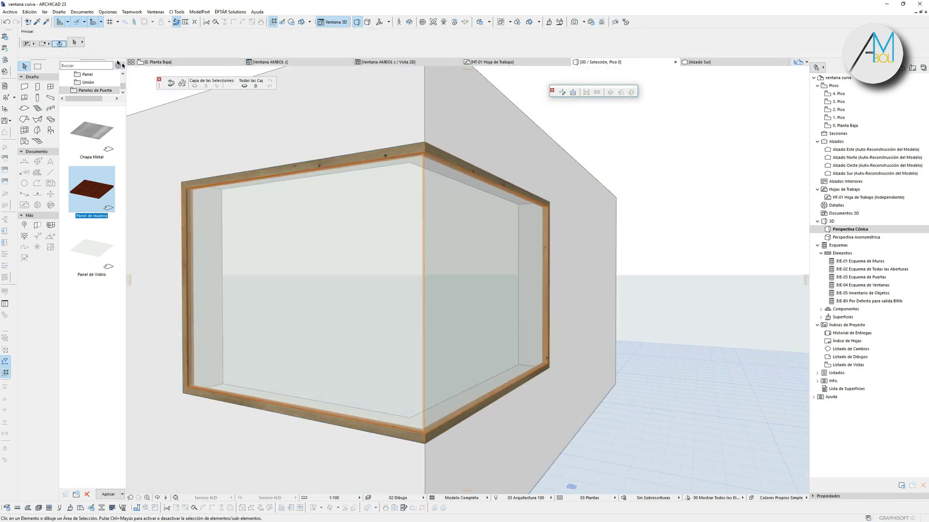
middle_click_drag(305, 149, 404, 183, "shift")
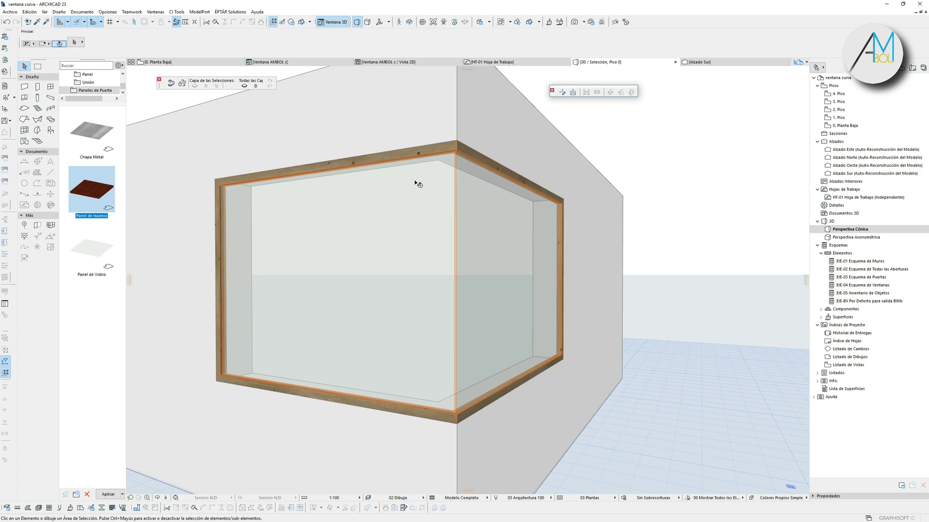
Step: Keep Vidrio as the corner window's connection type and change the window to Ventana Horizontal Multi-Faja 23
left_click(481, 216)
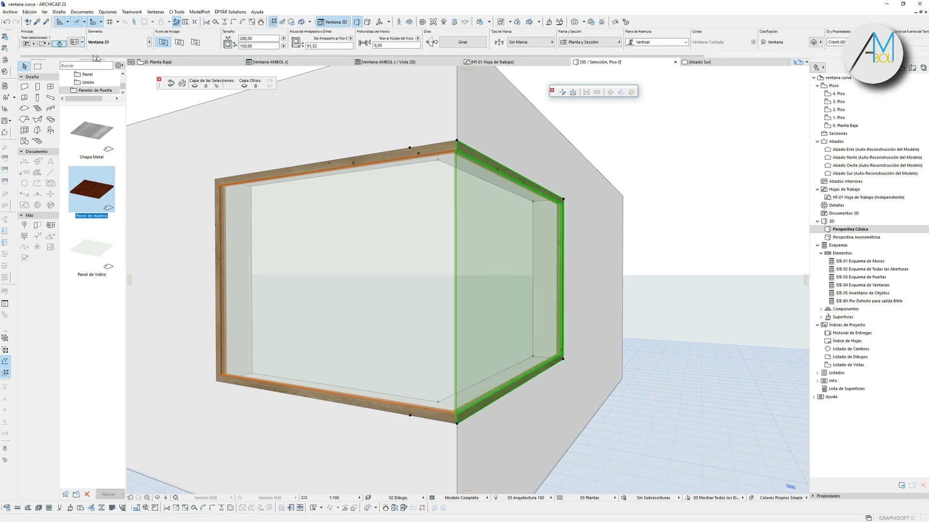
left_click(75, 42)
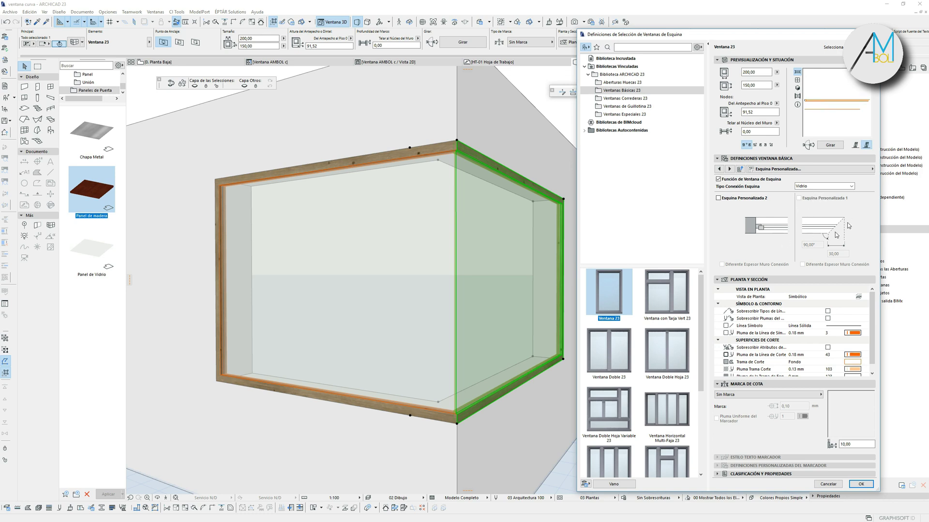
left_click(852, 187)
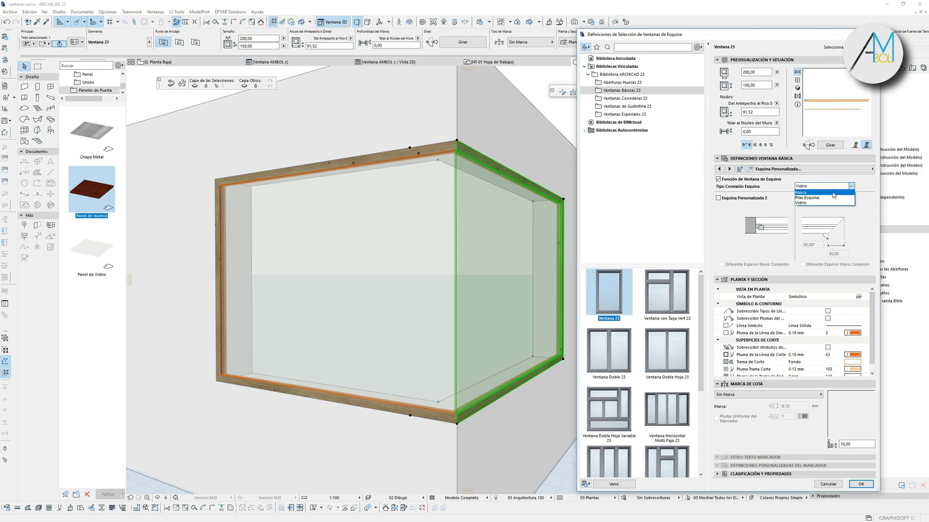
left_click(822, 203)
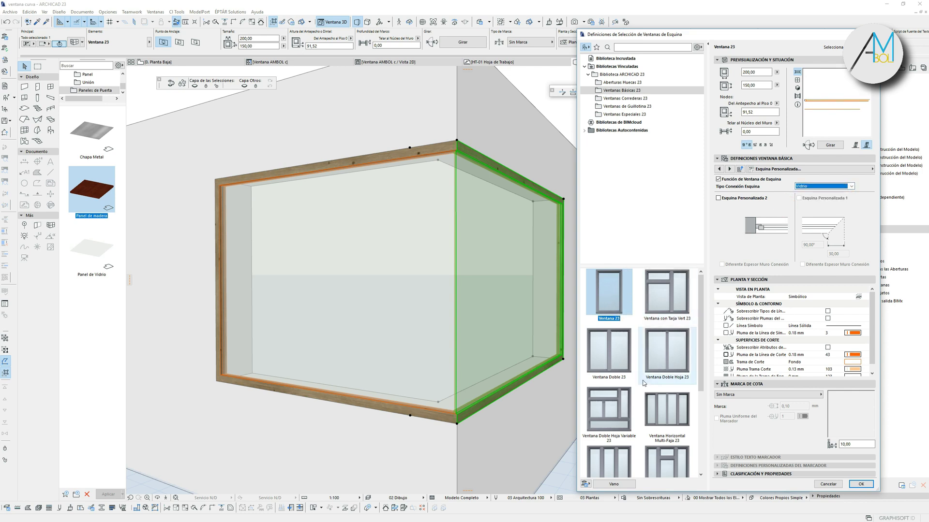
scroll(684, 359, "down", 1)
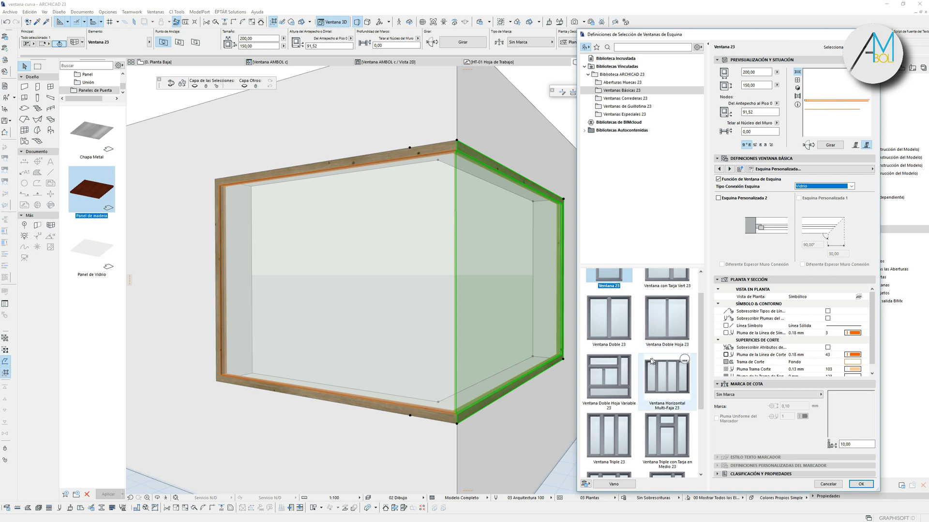
left_click(665, 375)
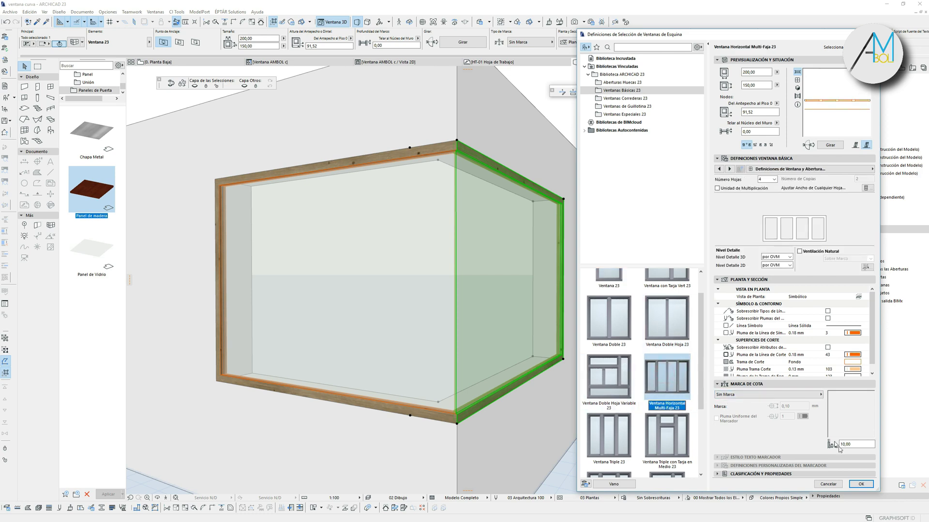
left_click(861, 484)
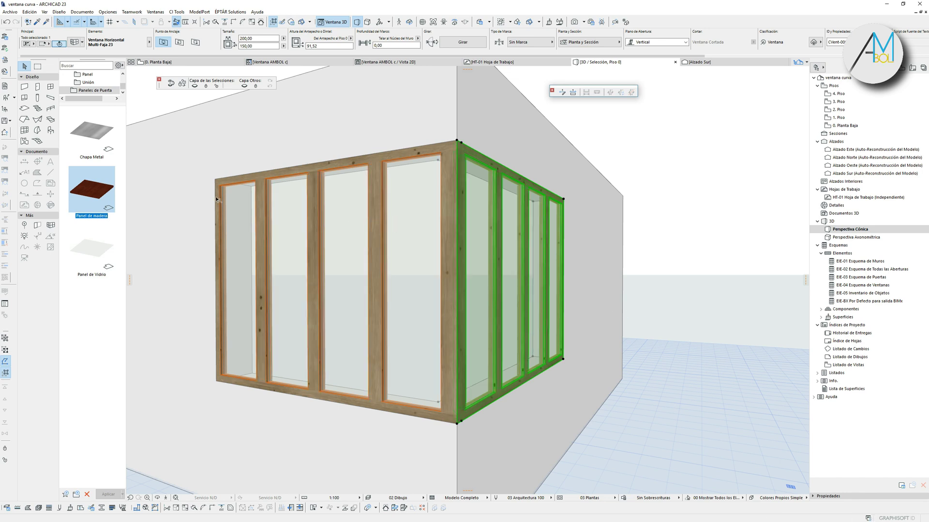
Step: Replace the corner window with Ventana Trapezoidal Doble Hoja 23 from Ventanas Especiales 23
scroll(467, 205, "down", 1)
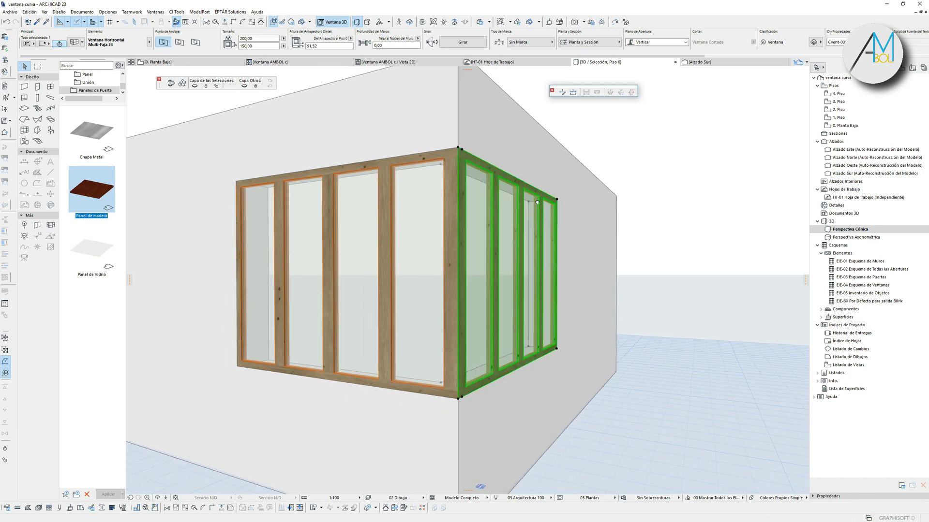
middle_click_drag(546, 202, 457, 208)
middle_click_drag(366, 246, 459, 218, "shift")
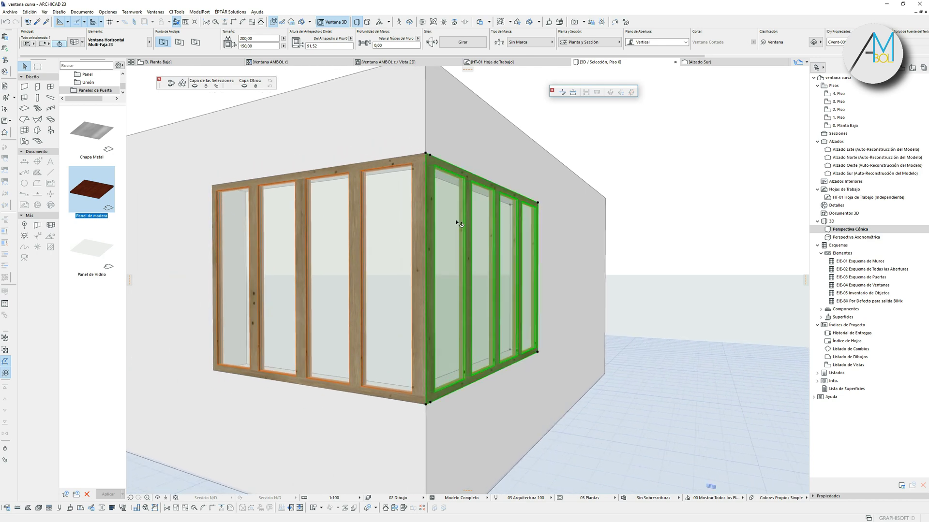
scroll(501, 202, "down", 3)
left_click(492, 201)
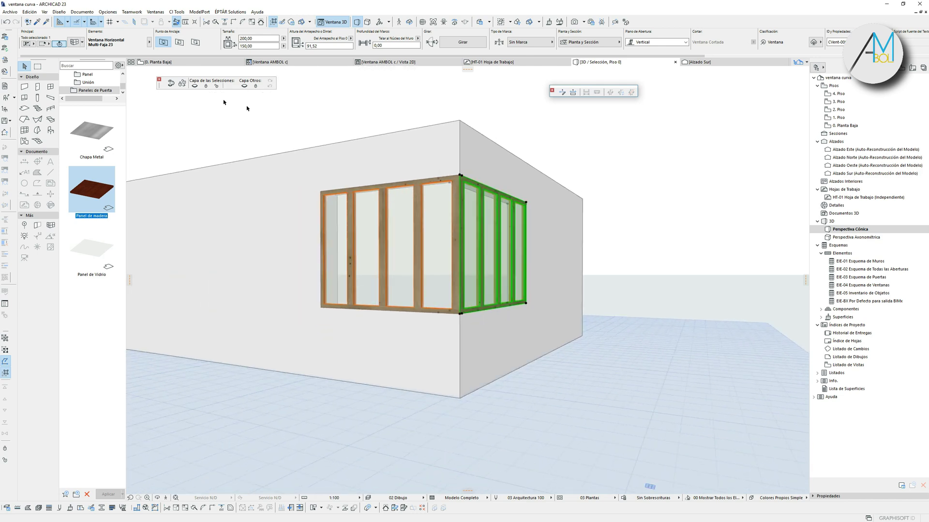
left_click(74, 43)
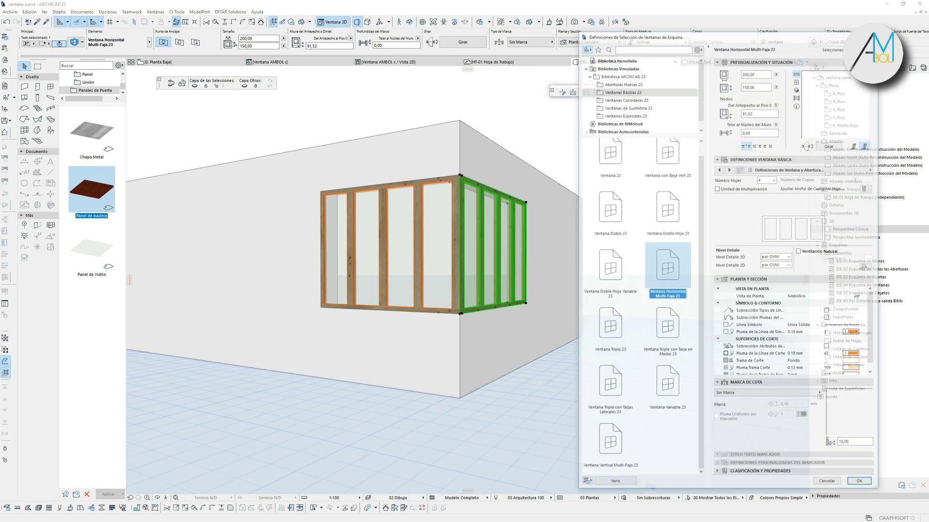
left_click(622, 114)
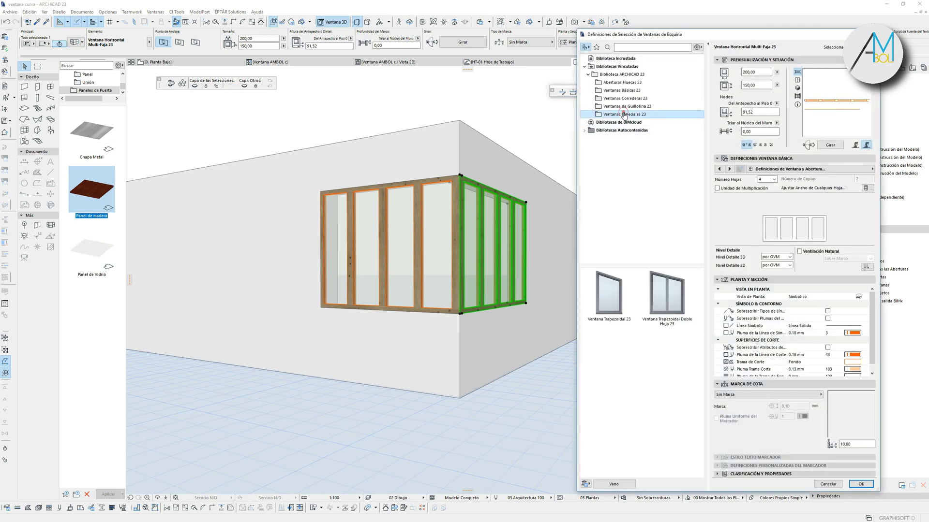
left_click(667, 295)
left_click(861, 485)
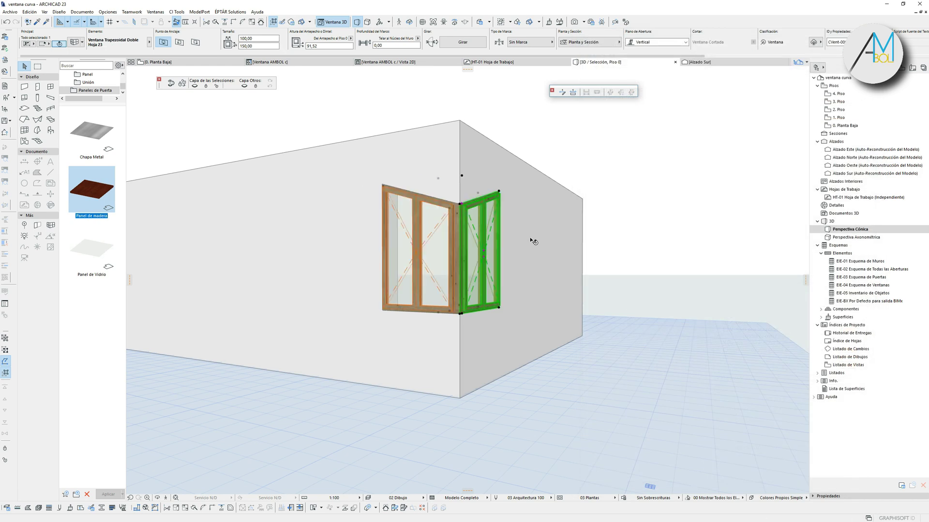
Step: Raise the trapezoidal window's side height at the wall corner to about 138 in the 3D view, and clear the selection
scroll(488, 315, "up", 5)
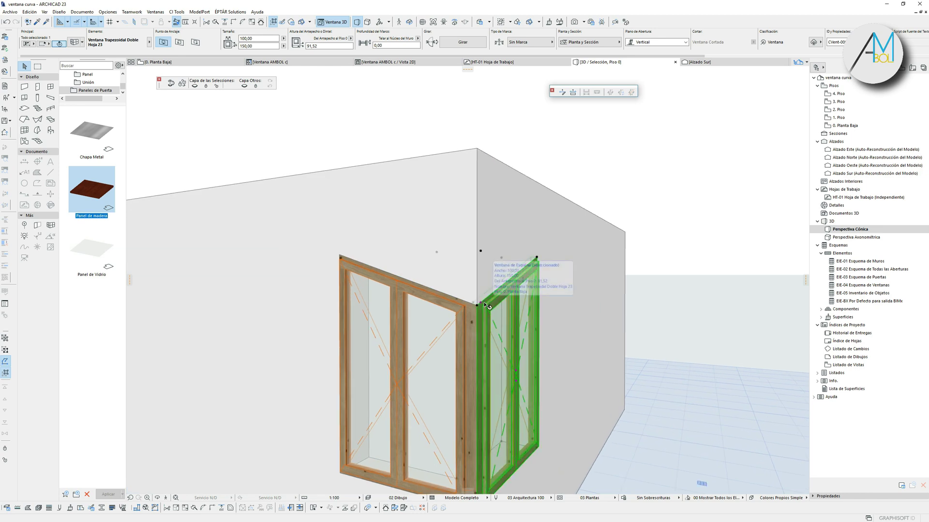
left_click(485, 304)
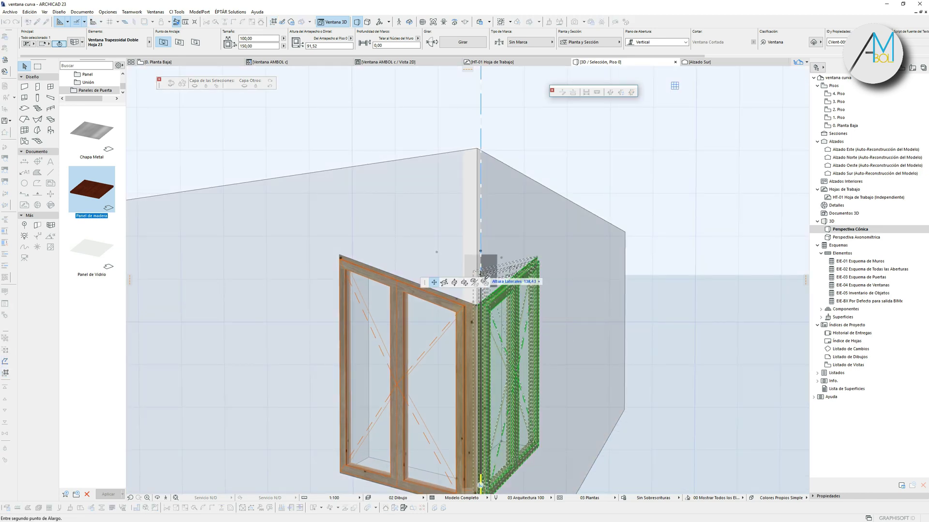
left_click(484, 274)
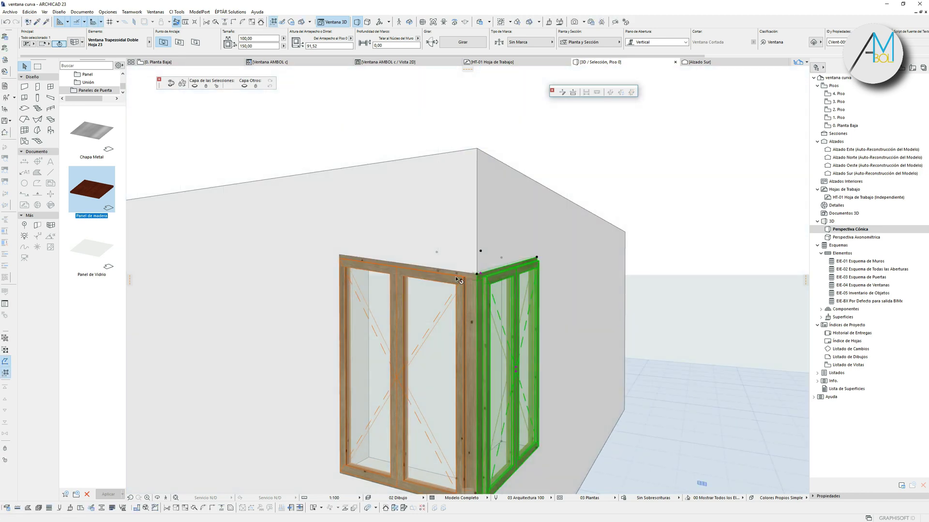
scroll(458, 278, "down", 3)
middle_click_drag(469, 287, 580, 243)
scroll(584, 244, "down", 1)
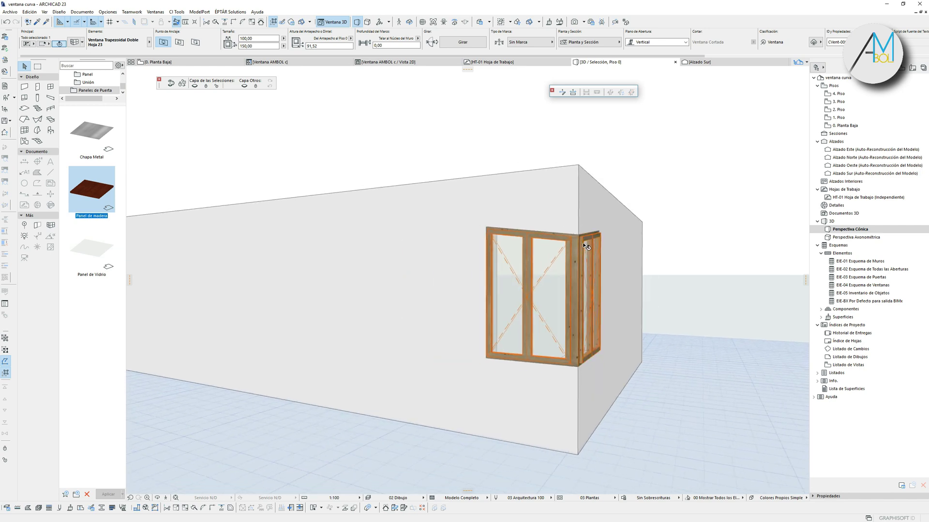
scroll(586, 247, "down", 3)
Step: Place a 200 × 100 Ventana 23 window from Ventanas Básicas 23 midway along the curved wall in the ground floor plan
key("F2")
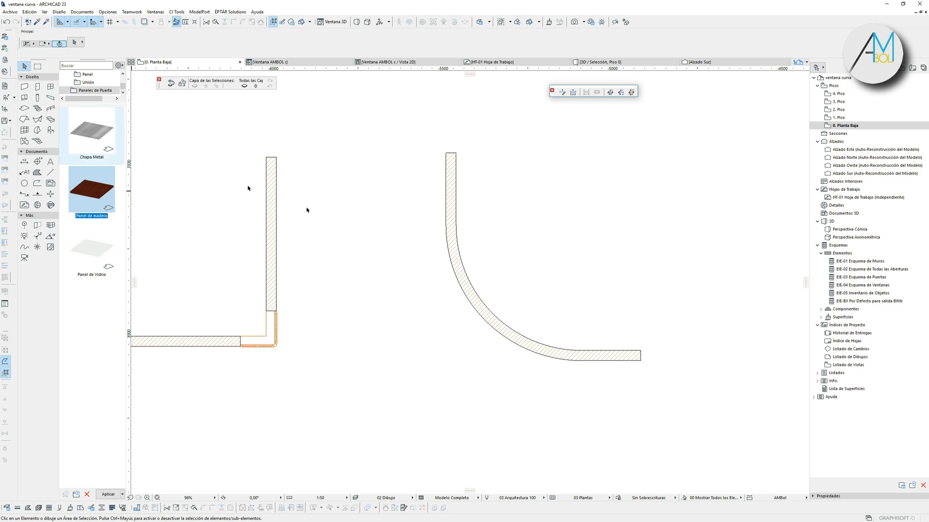
left_click(51, 87)
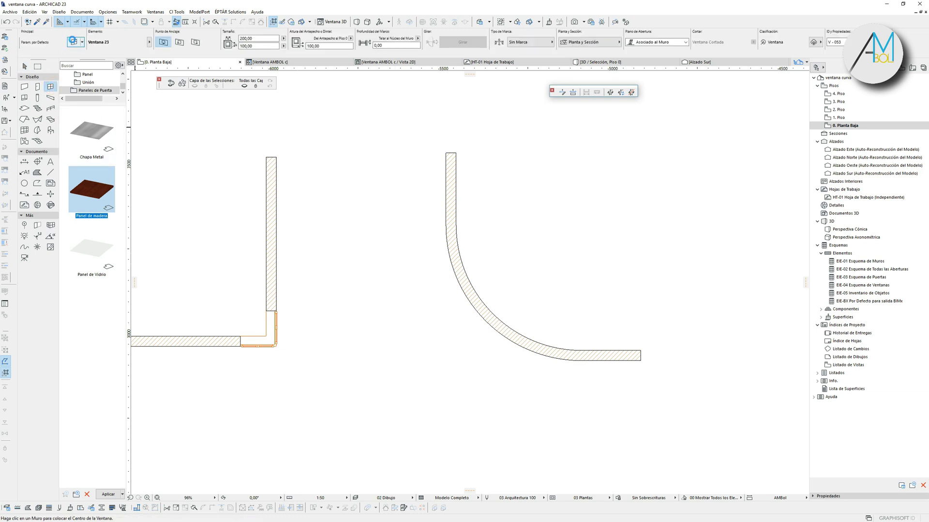
left_click(72, 42)
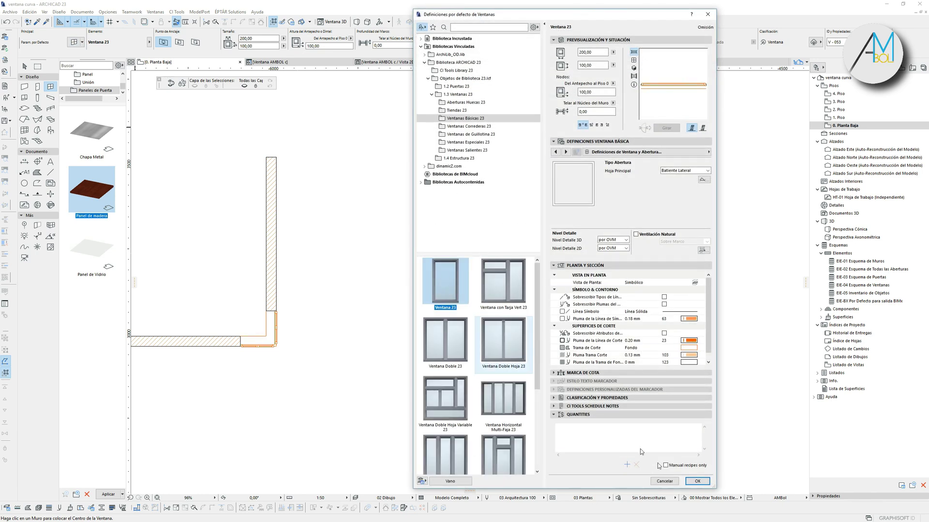
left_click(697, 481)
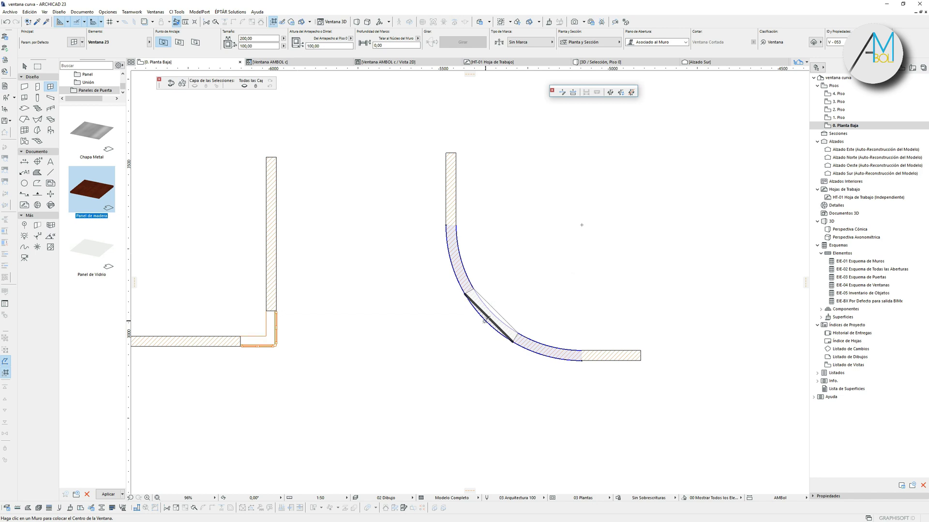
left_click(484, 319)
left_click(512, 283)
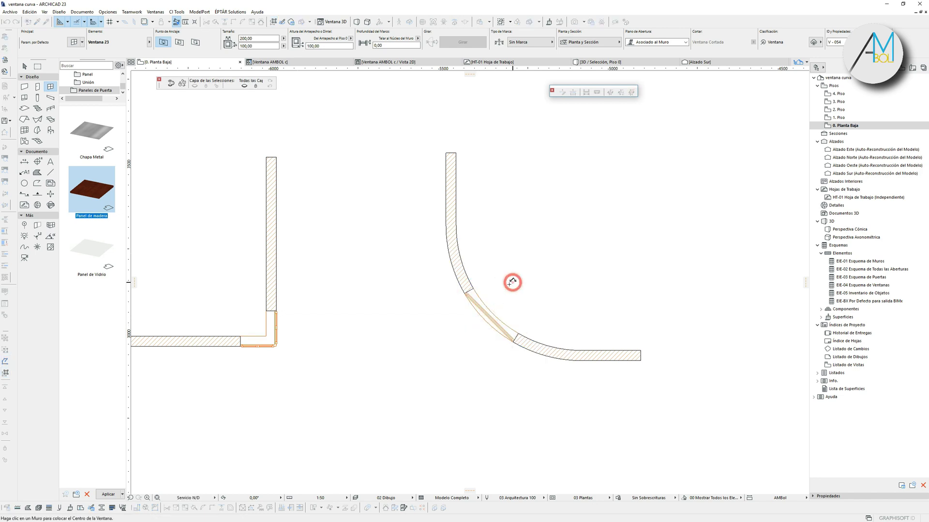
scroll(491, 321, "up", 3)
scroll(427, 202, "down", 3)
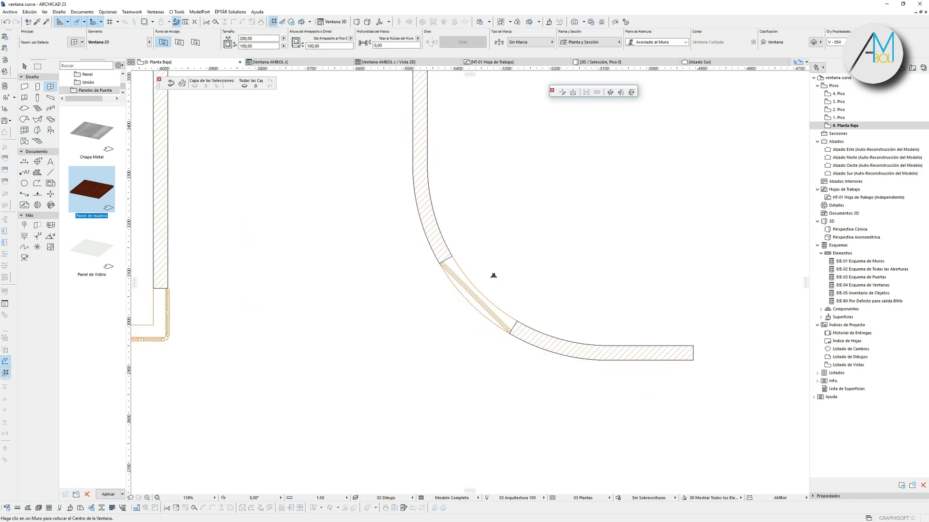
scroll(491, 276, "up", 2)
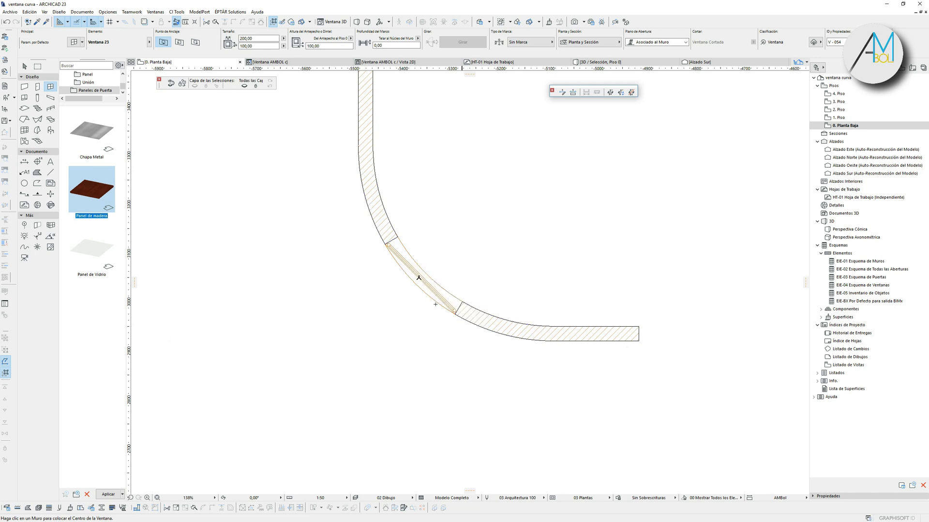
key("Escape")
Step: Examine how the new window's frame and jambs sit within the curved wall, up close in plan
scroll(415, 245, "up", 4)
left_click(390, 253)
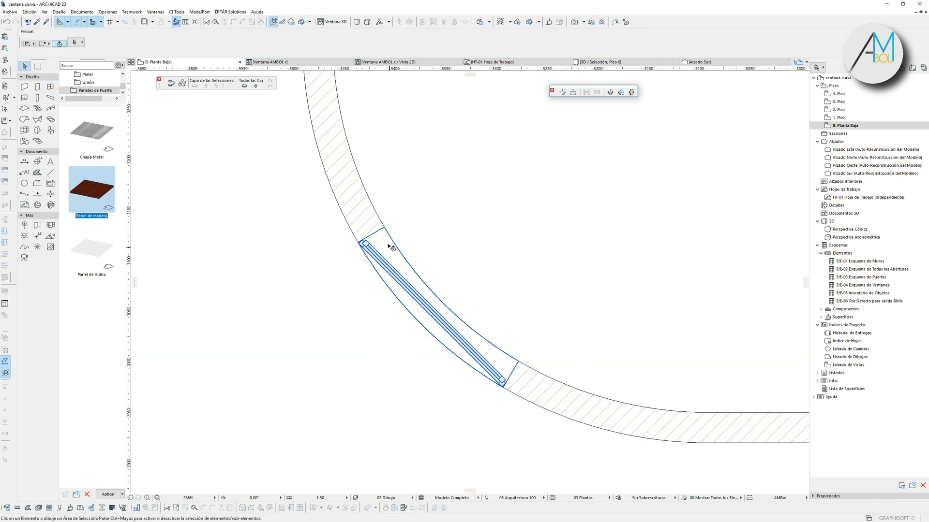
left_click(391, 230)
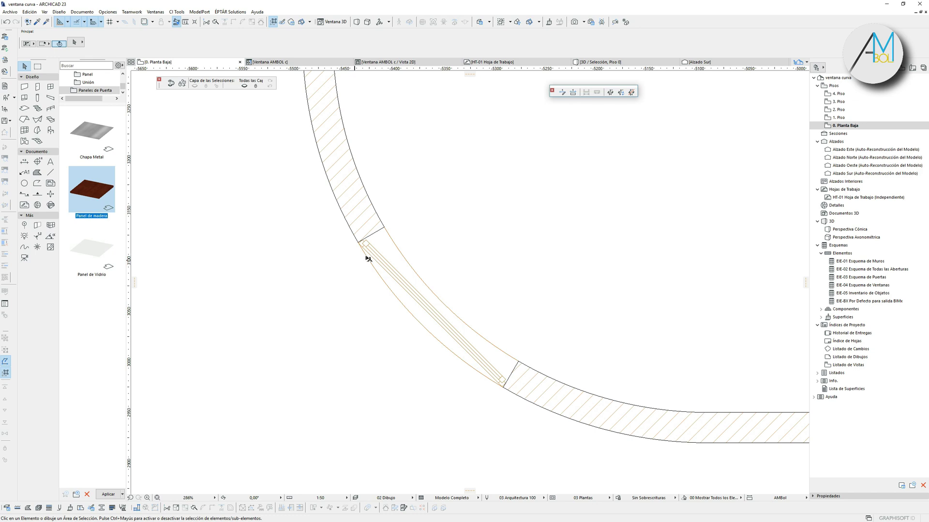
left_click(358, 244)
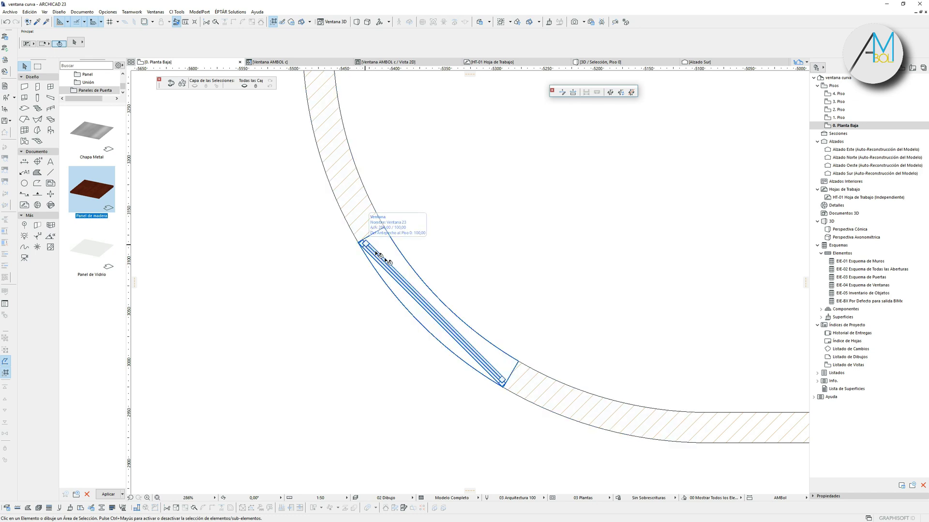
key("Escape")
left_click(398, 284)
Step: Select the curved wall, show it with its window in the 3D view and inspect the window frame
scroll(510, 377, "down", 2)
left_click(555, 391)
left_click(548, 389)
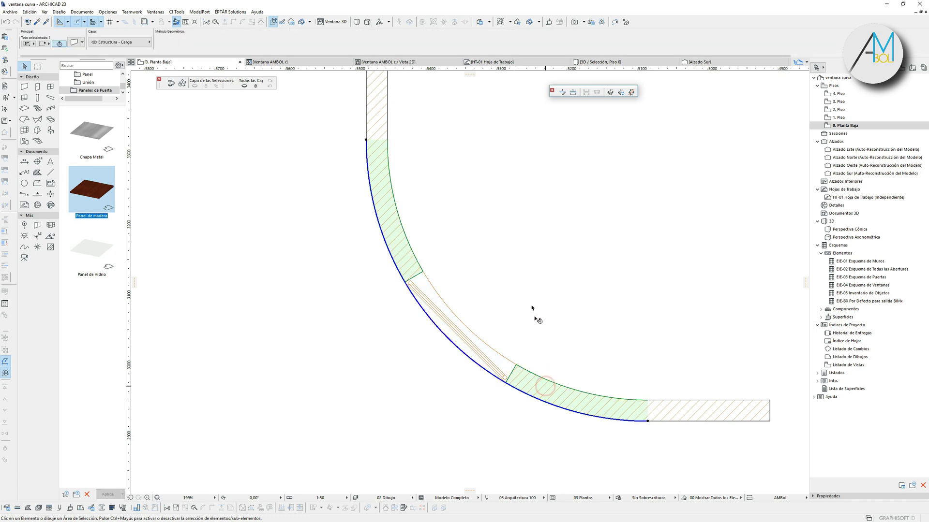
key("F5")
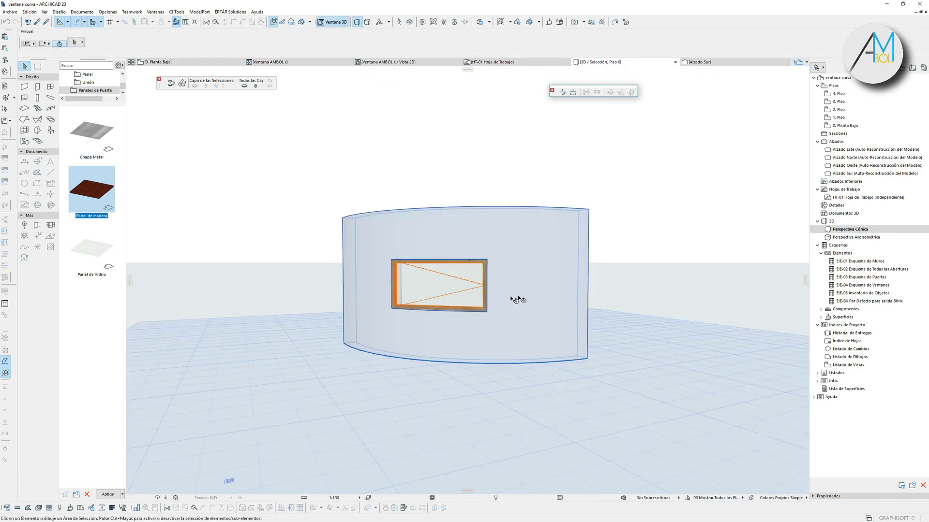
scroll(476, 273, "up", 2)
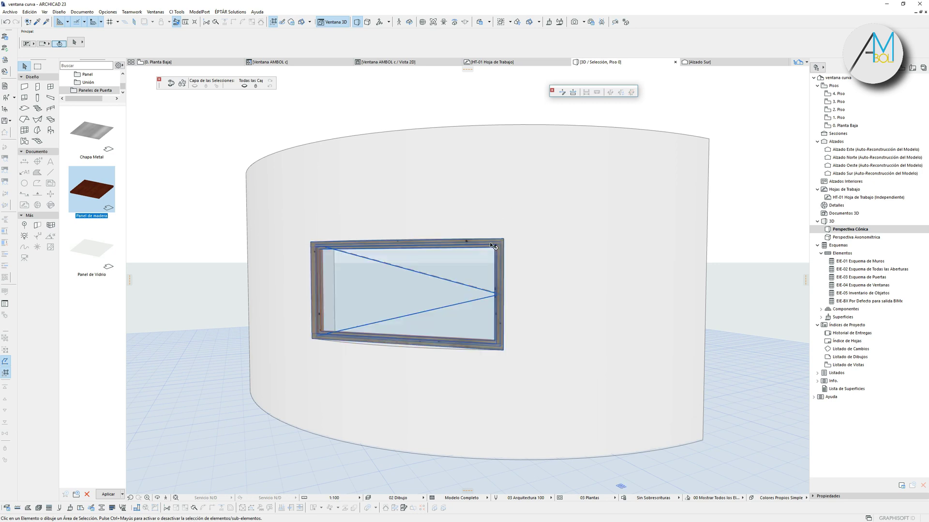
Step: In the ground floor plan, replace the curved wall's window with Ventana Curvada 23 from Ventanas Especiales 23 and set its width to 200
key("F2")
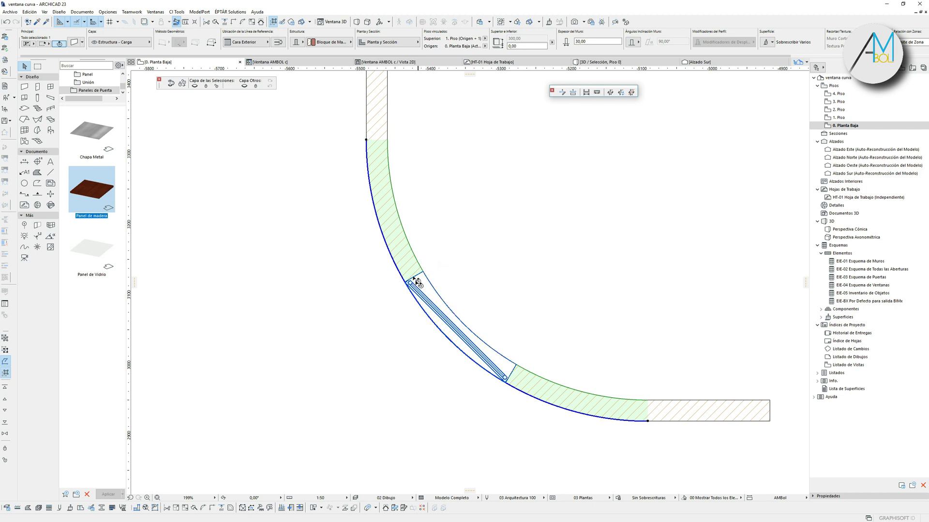
key("Escape")
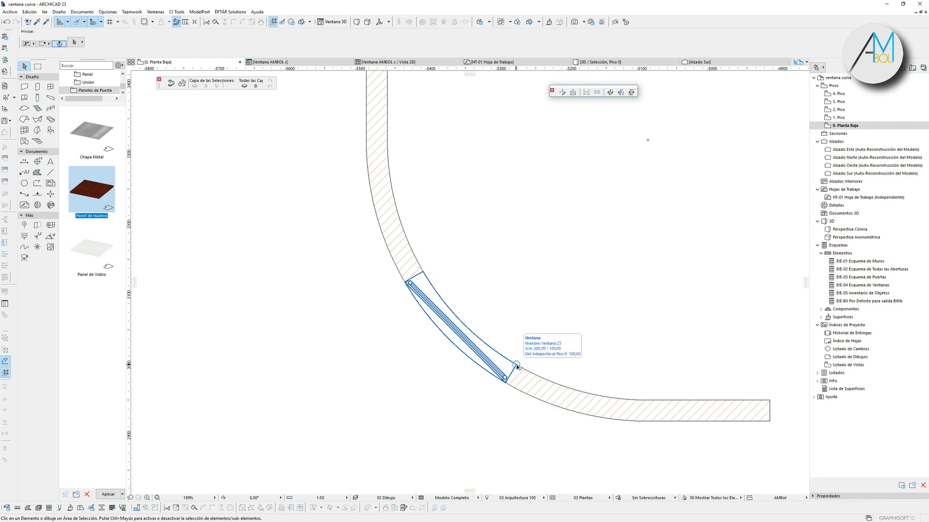
left_click(517, 367)
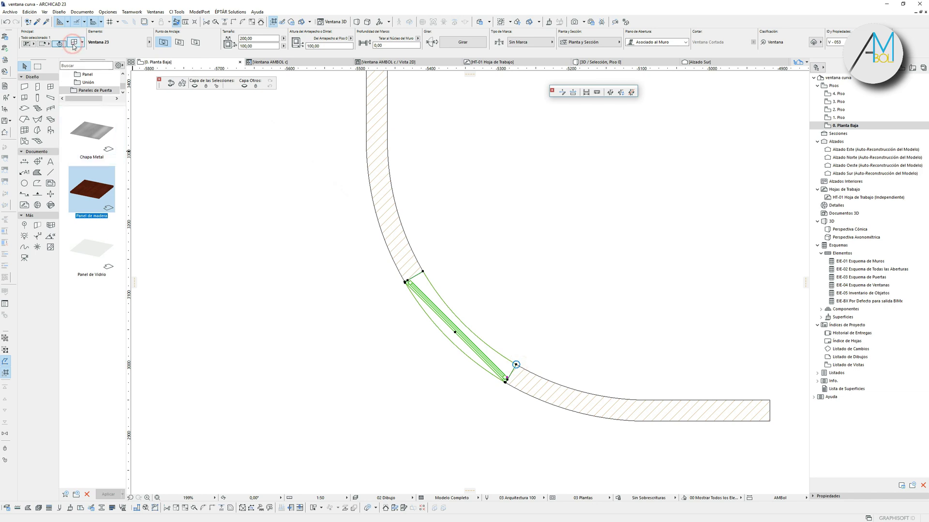
left_click(74, 43)
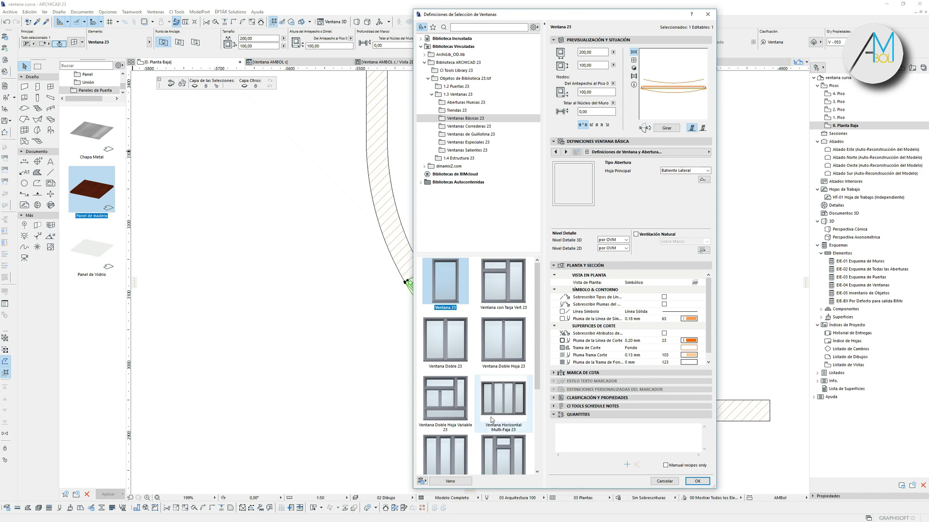
left_click(467, 142)
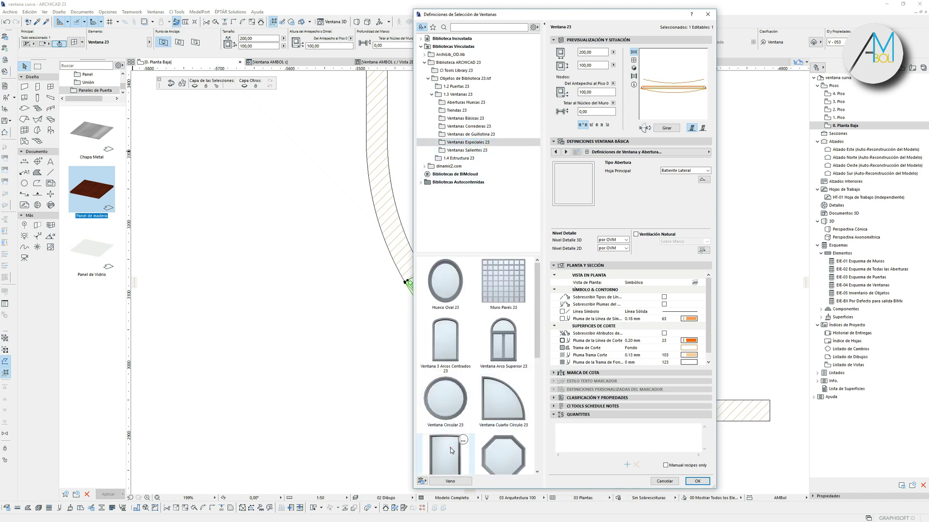
left_click(462, 444)
left_click(697, 482)
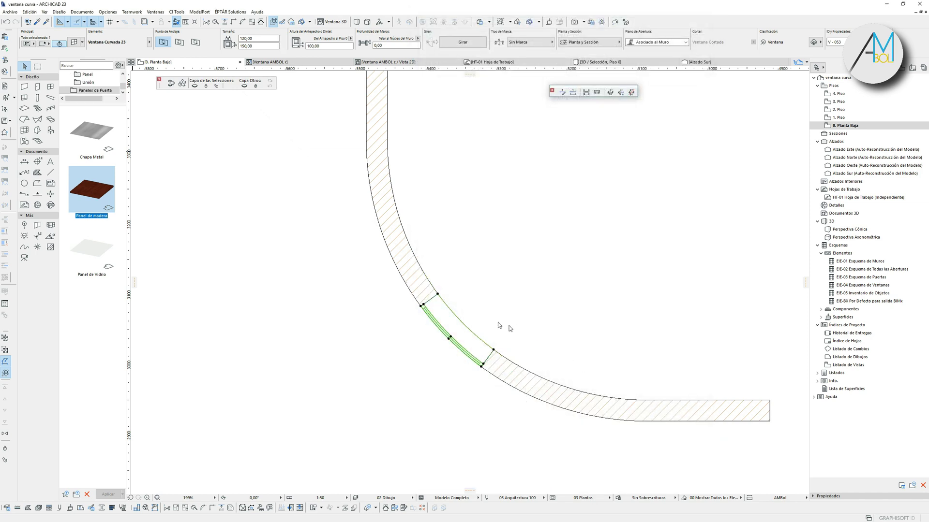
left_click(255, 38)
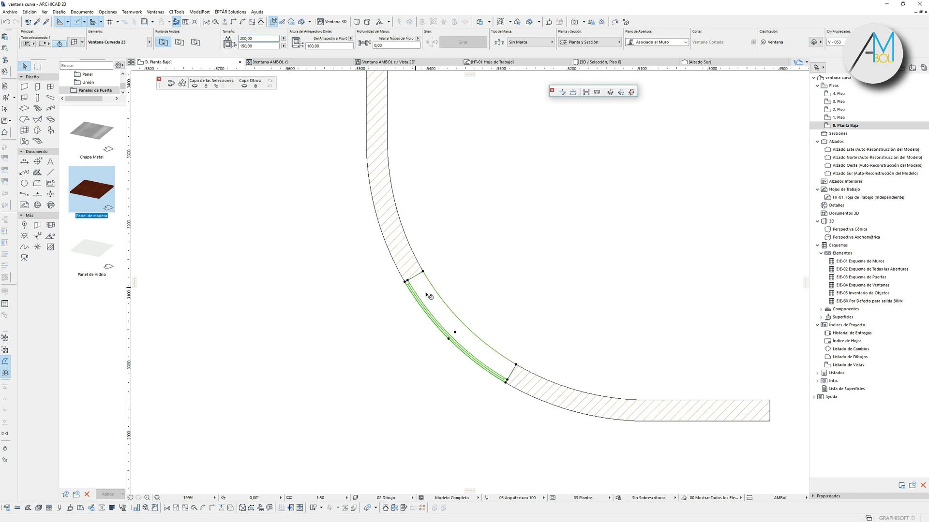
Step: Show the curved wall with its window in the 3D view and bulge the wall outward into a more pronounced arc
left_click(404, 259, "shift")
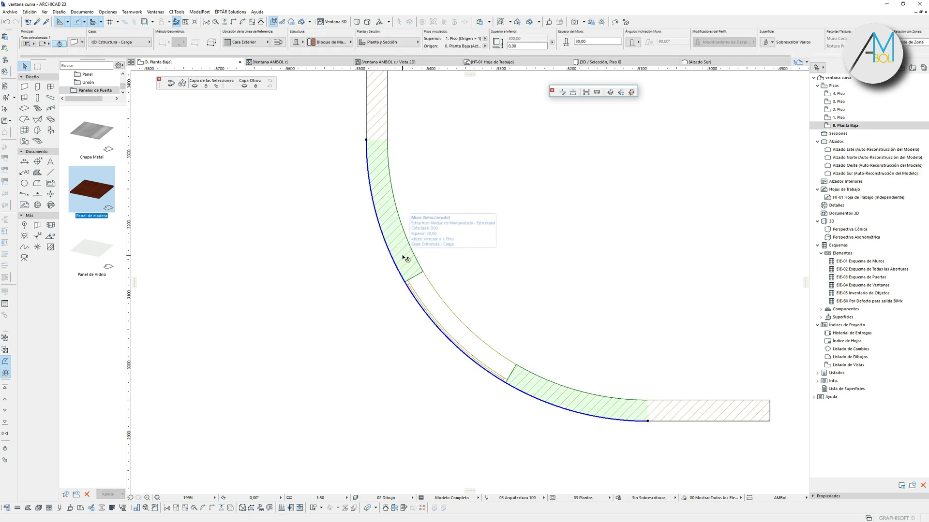
key("F5")
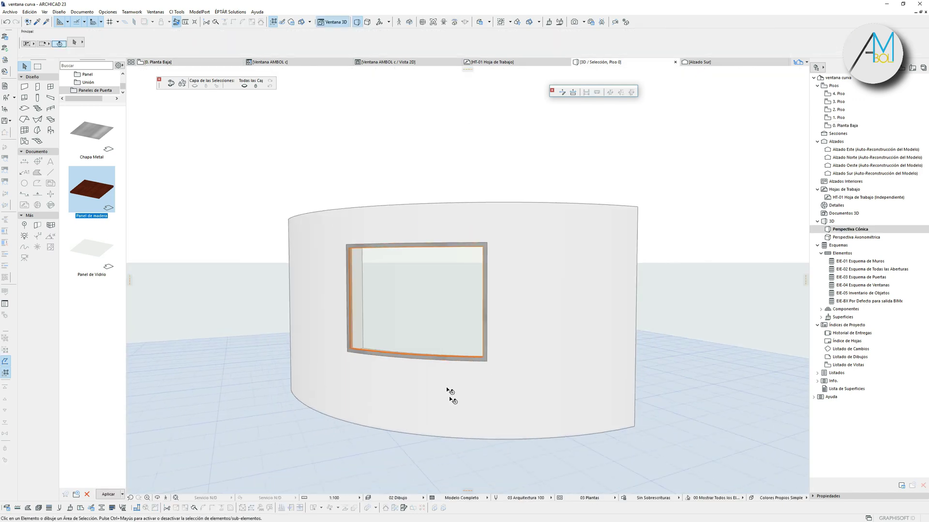
left_click(439, 438)
left_click(430, 436)
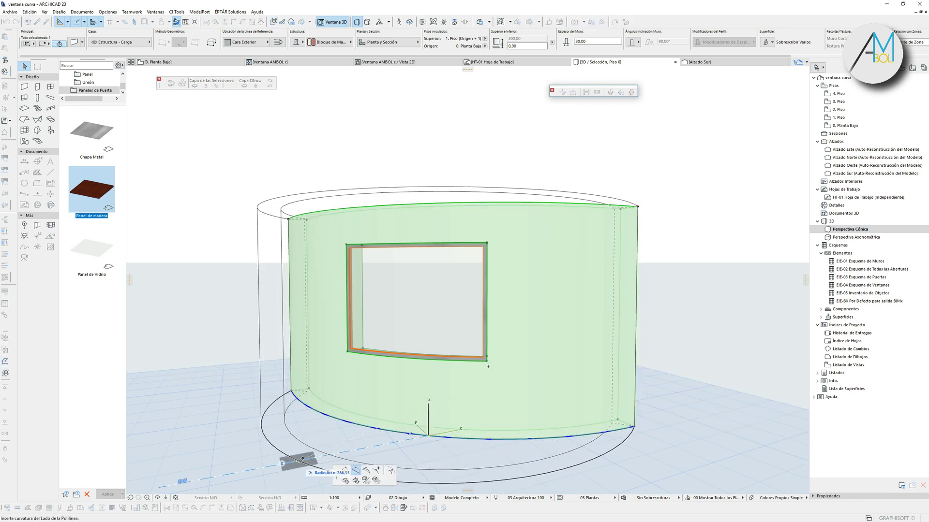
left_click(306, 443)
left_click(494, 207)
scroll(413, 262, "down", 4)
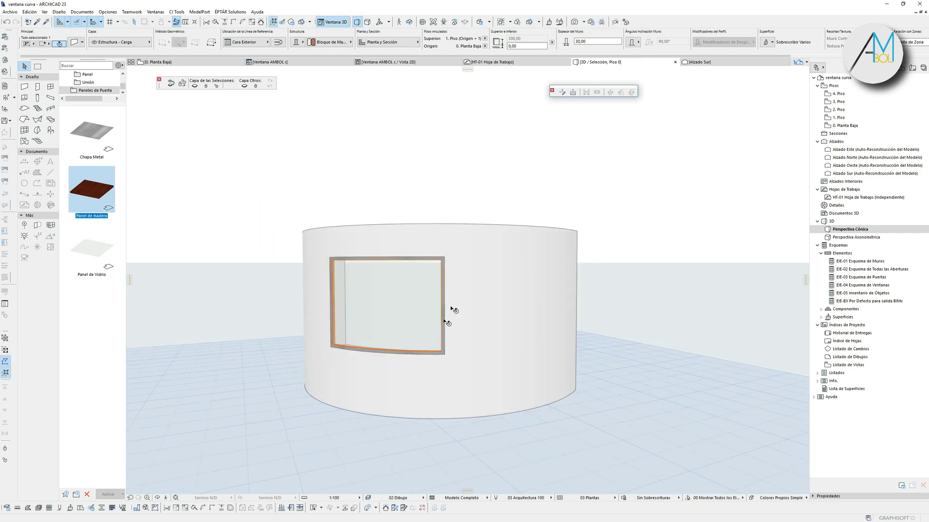
middle_click_drag(451, 308, 498, 264)
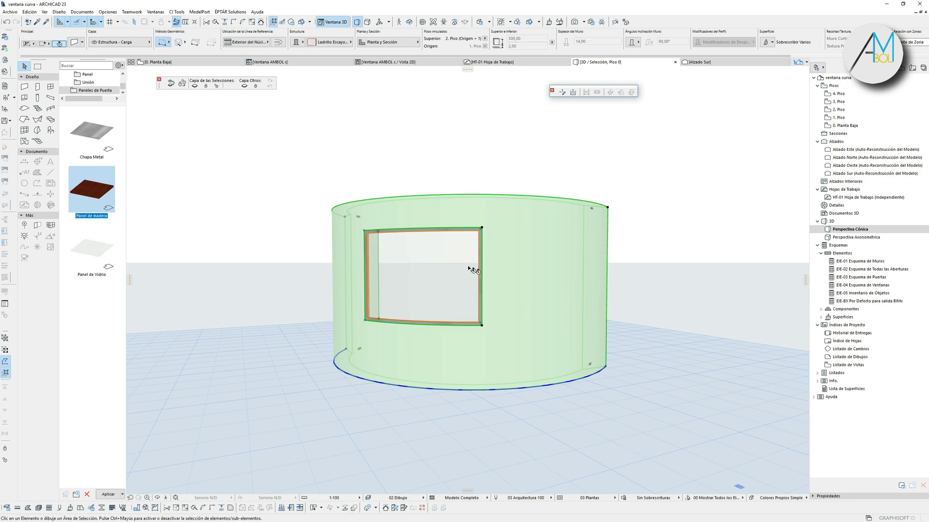
Step: Set the curved window's leaf frame type to the Reja H-V grid
key("Escape")
left_click(443, 253)
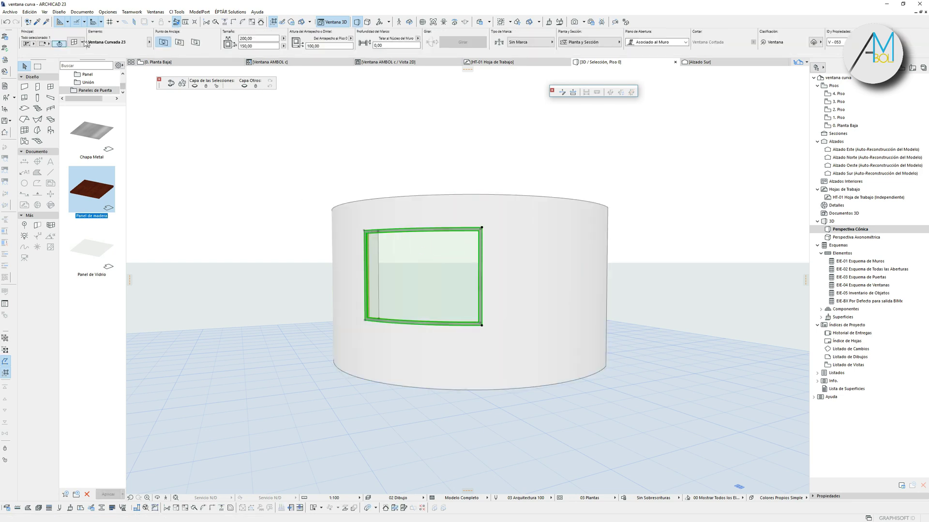
left_click(72, 42)
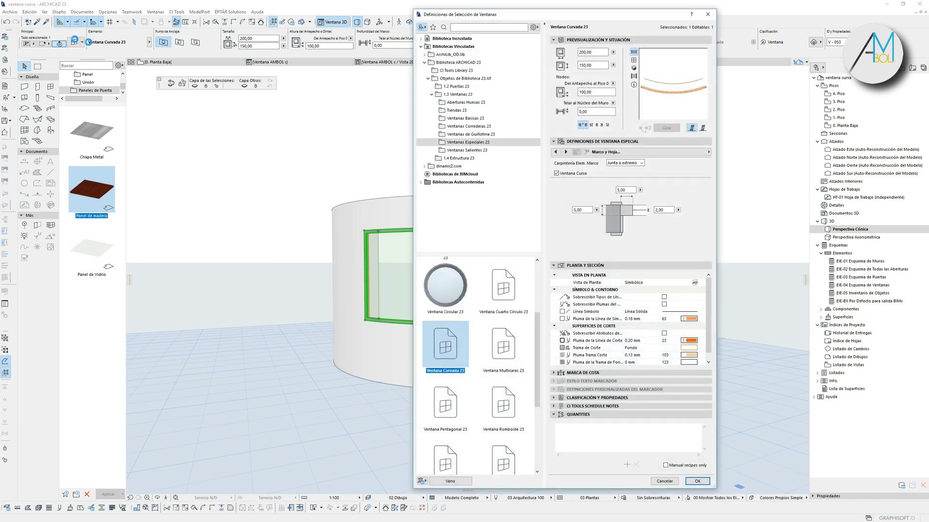
left_click(627, 152)
left_click(754, 170)
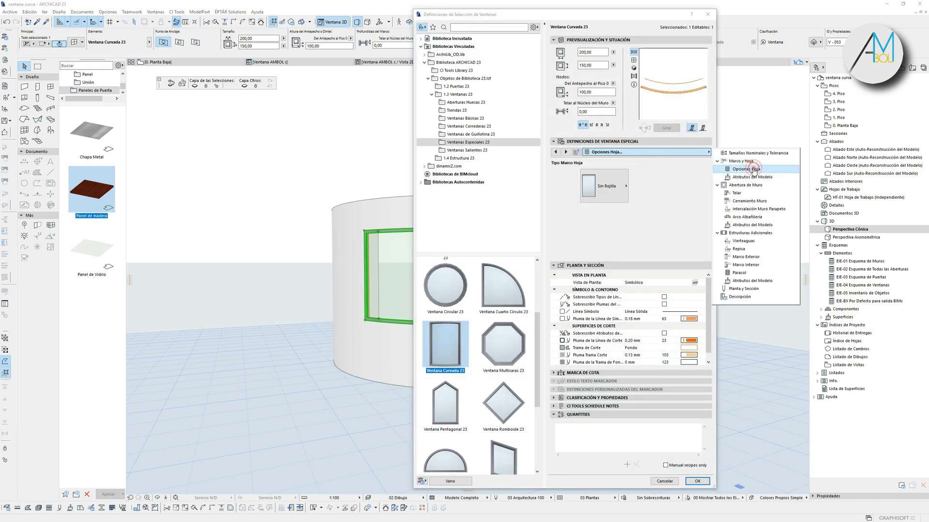
left_click(616, 187)
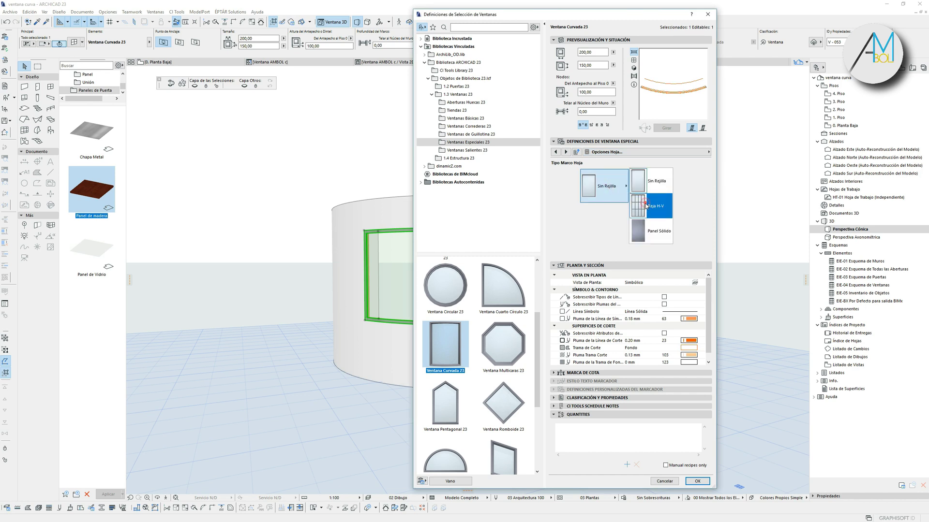
left_click(650, 183)
left_click(697, 481)
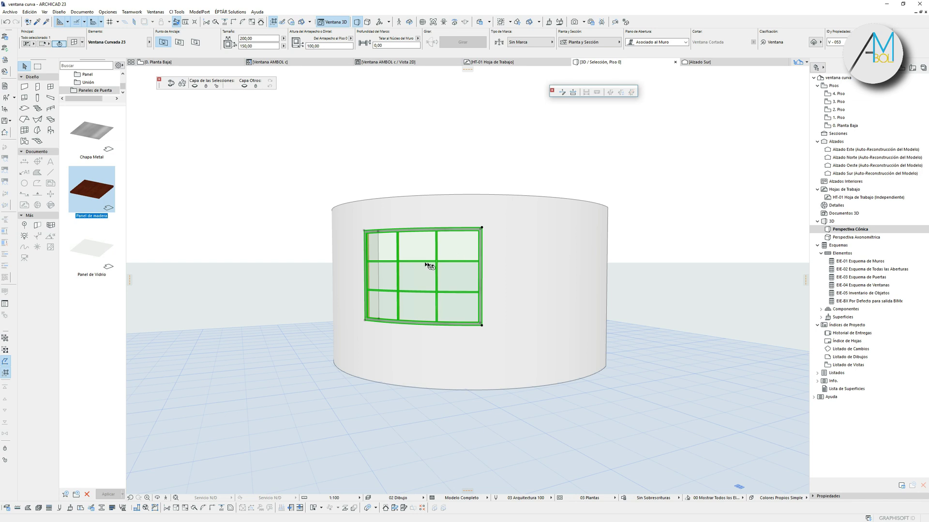
Step: Turn on the sill (Vierteaguas) for the curved window
scroll(427, 266, "up", 2)
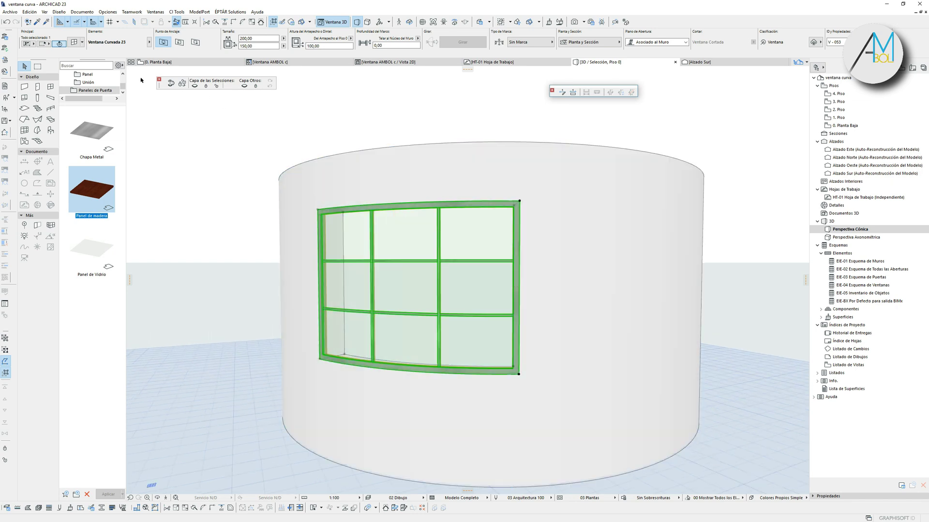
left_click(75, 43)
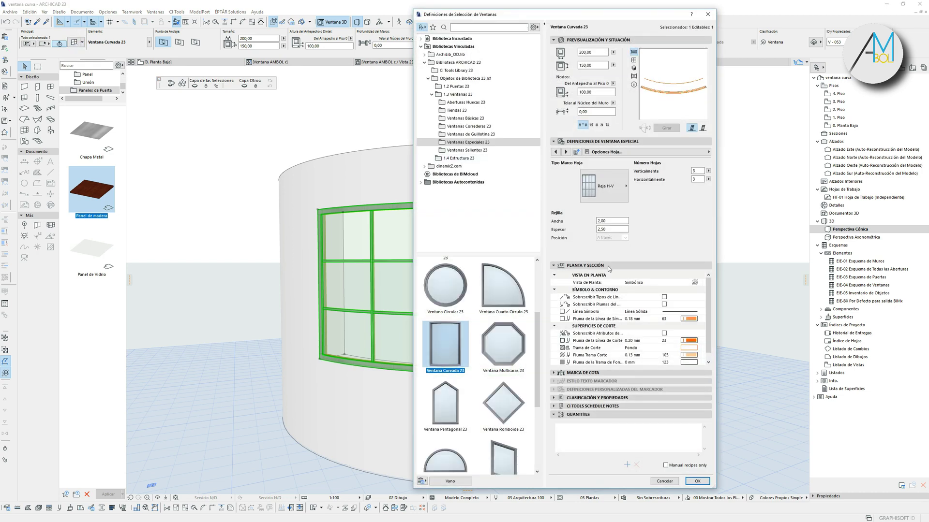
left_click(612, 152)
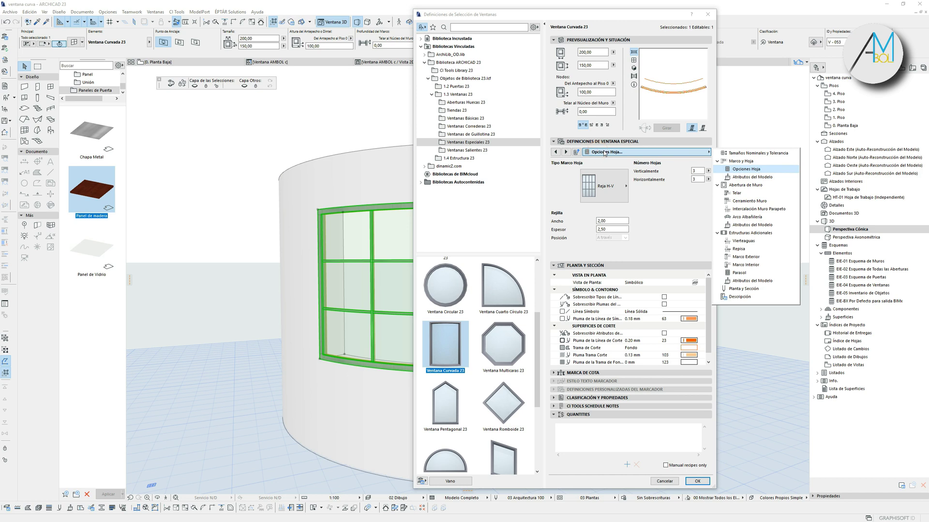
left_click(771, 243)
left_click(554, 166)
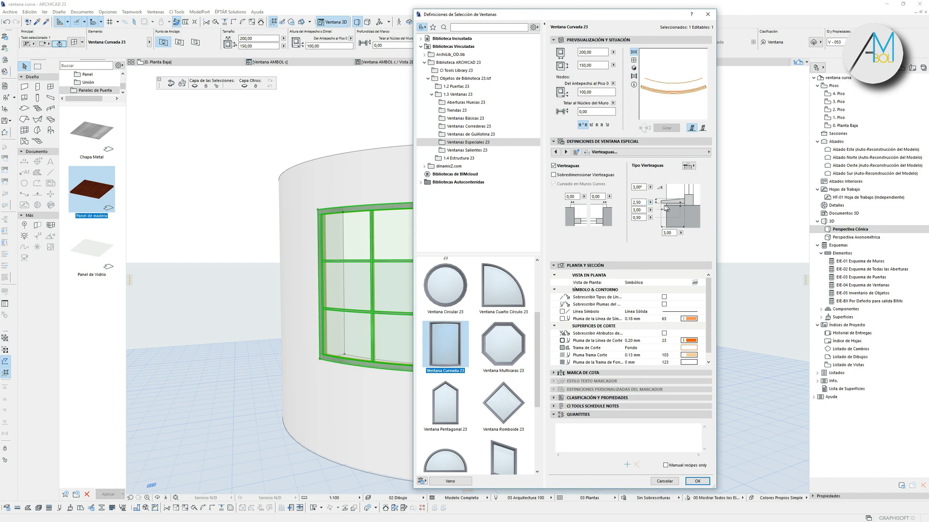
left_click(697, 481)
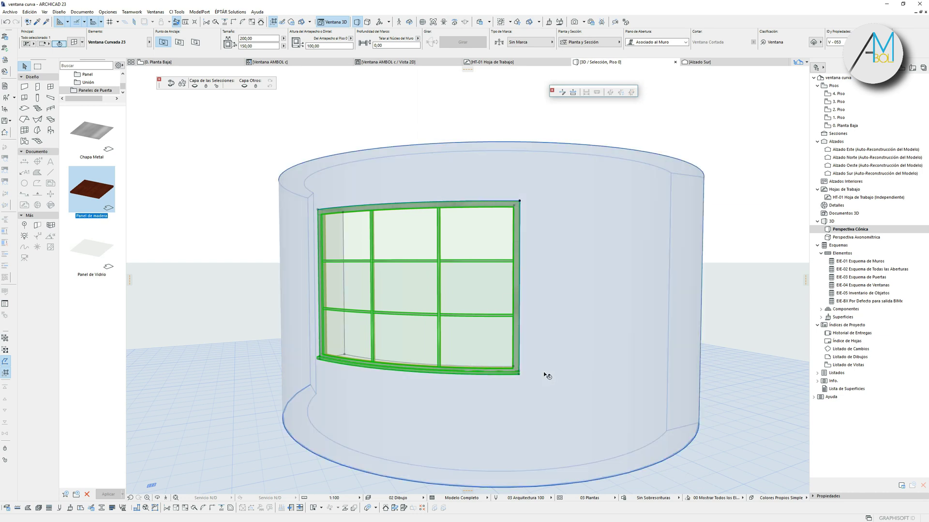
Step: Set the curved window's reveal to the wall core to 10 and inspect the recessed frame and sill from outside
left_click_drag(571, 377, 430, 403)
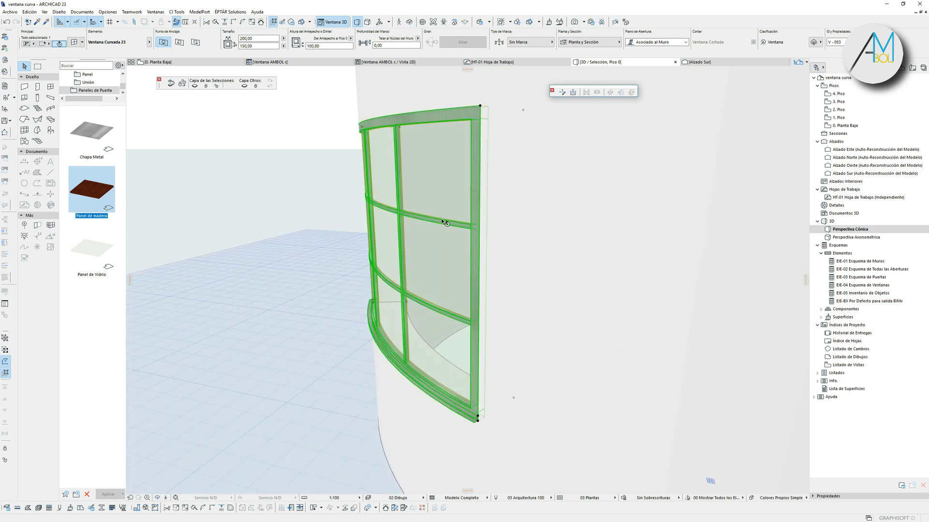
left_click(444, 219)
key("Escape")
left_click(403, 46)
type("10")
key("Return")
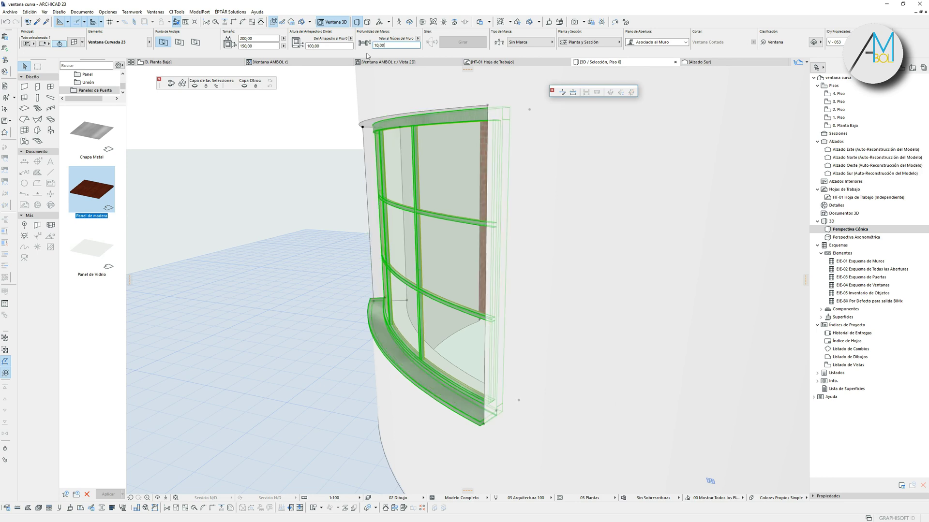
scroll(361, 325, "up", 5)
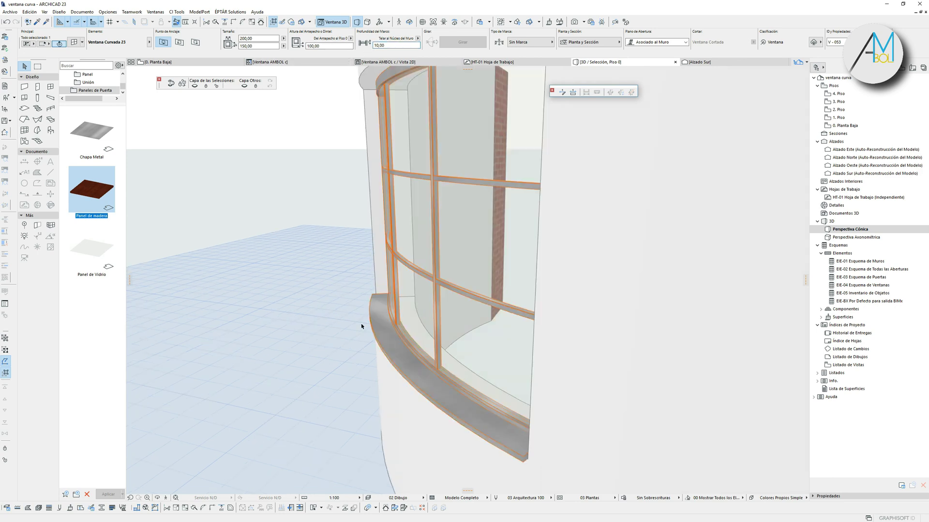
middle_click_drag(384, 330, 422, 304)
middle_click_drag(479, 364, 479, 332, "shift")
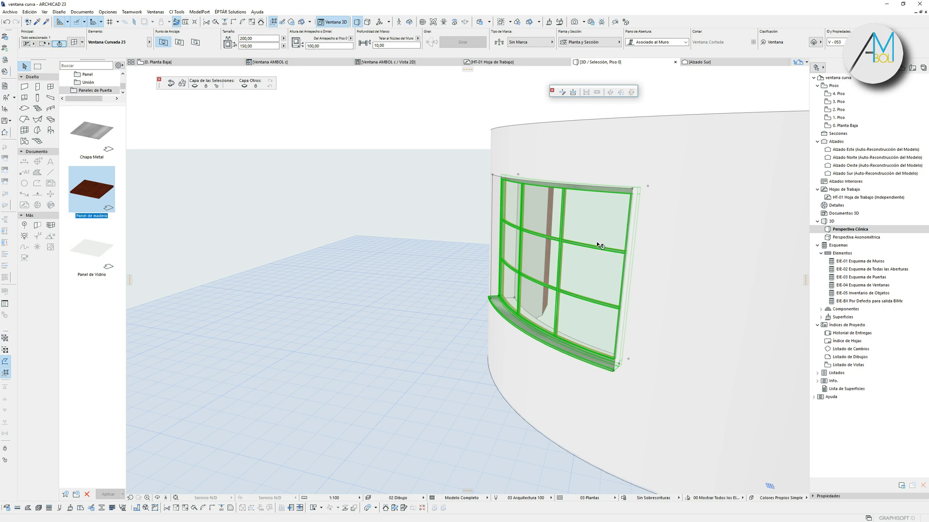
Step: In the ground floor plan, open the leaf options (Opciones Hoja) of the basic window in the straight wall
key("F2")
scroll(530, 274, "up", 3)
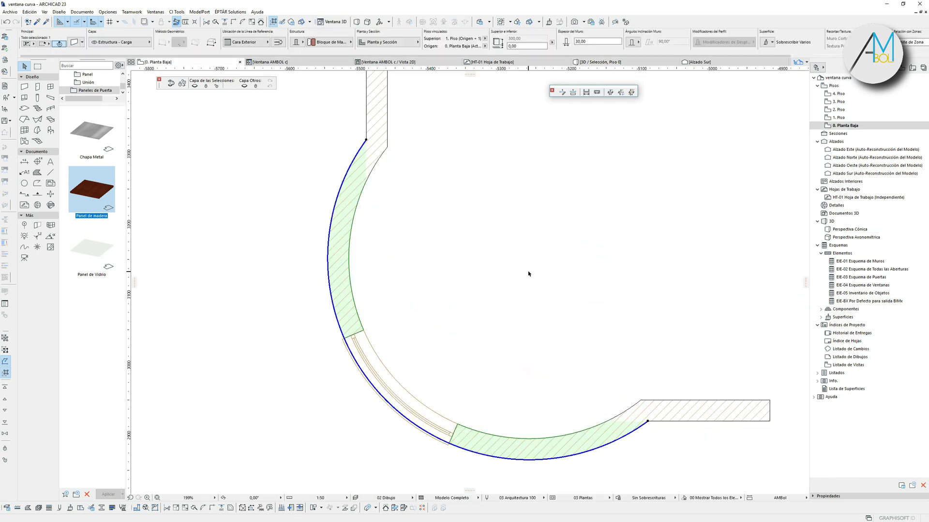
left_click(528, 274)
scroll(521, 271, "down", 5)
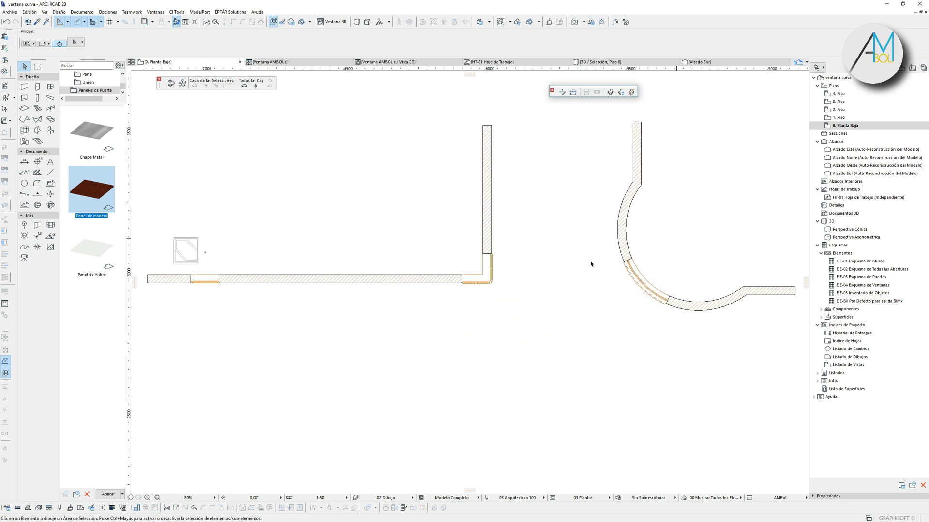
scroll(627, 264, "up", 2)
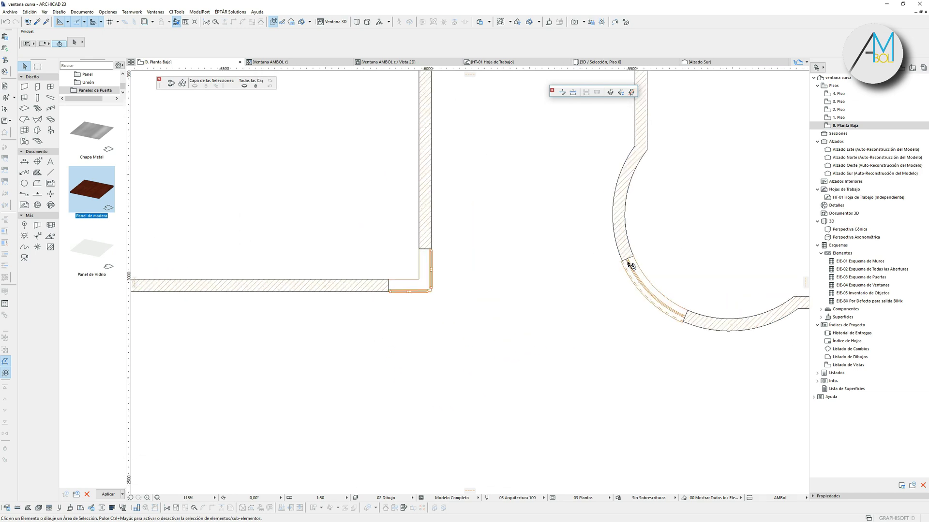
middle_click_drag(390, 306, 723, 301)
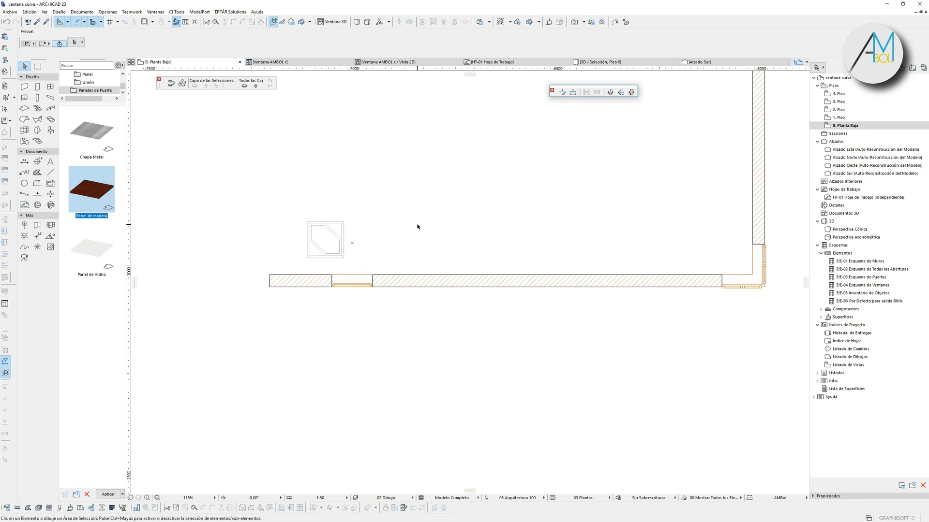
scroll(337, 234, "up", 7)
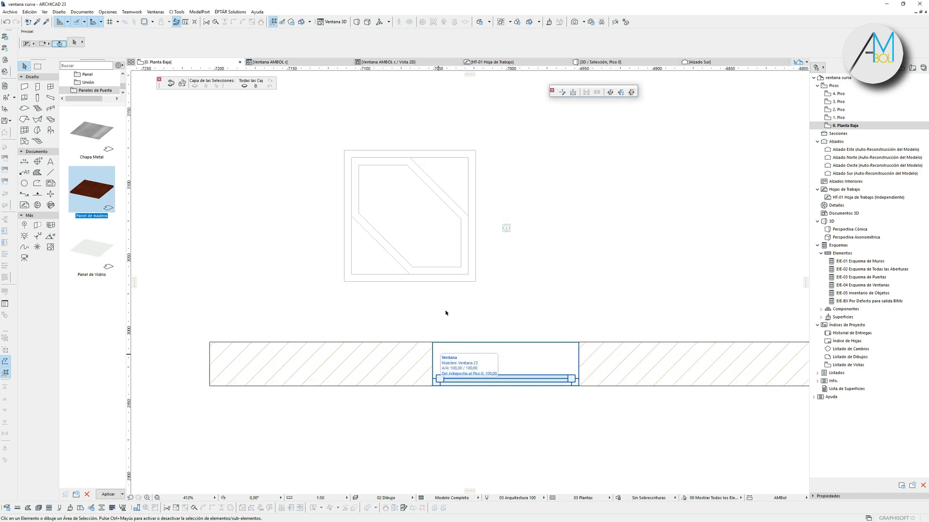
left_click(435, 386)
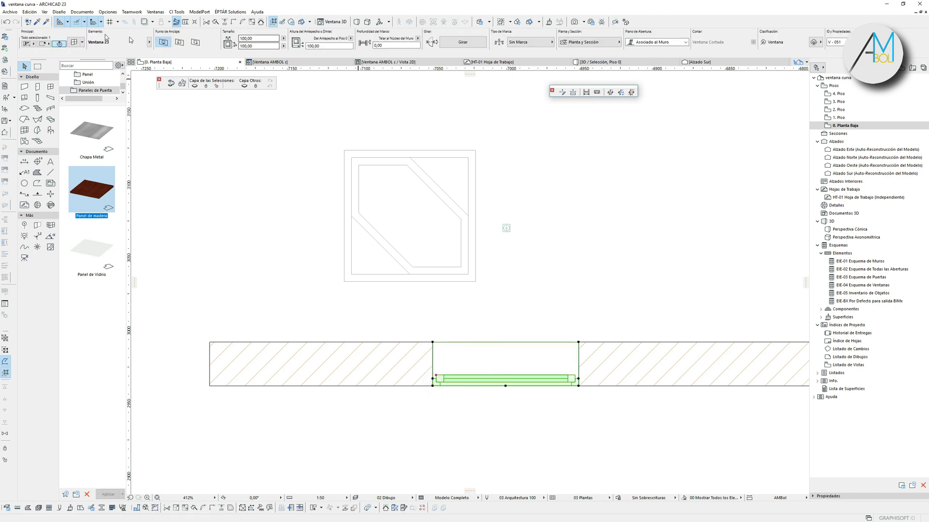
left_click(73, 44)
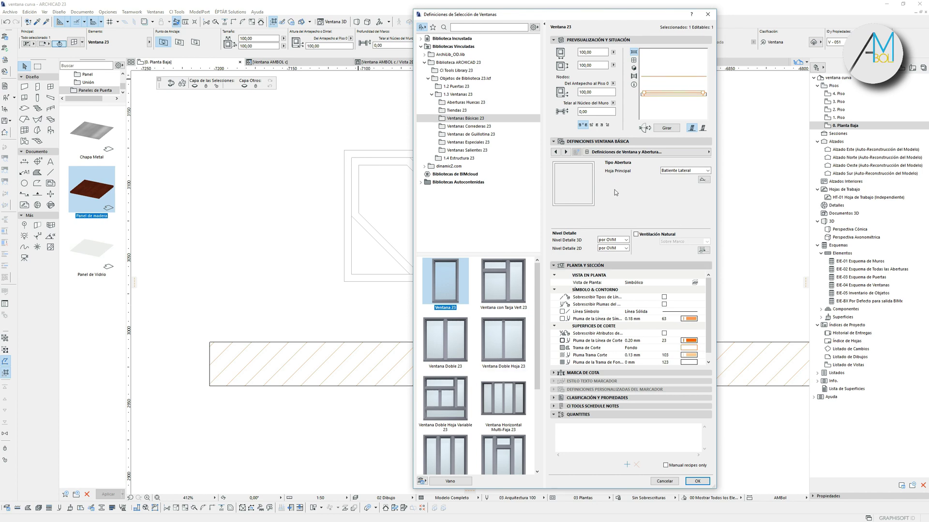
left_click(623, 152)
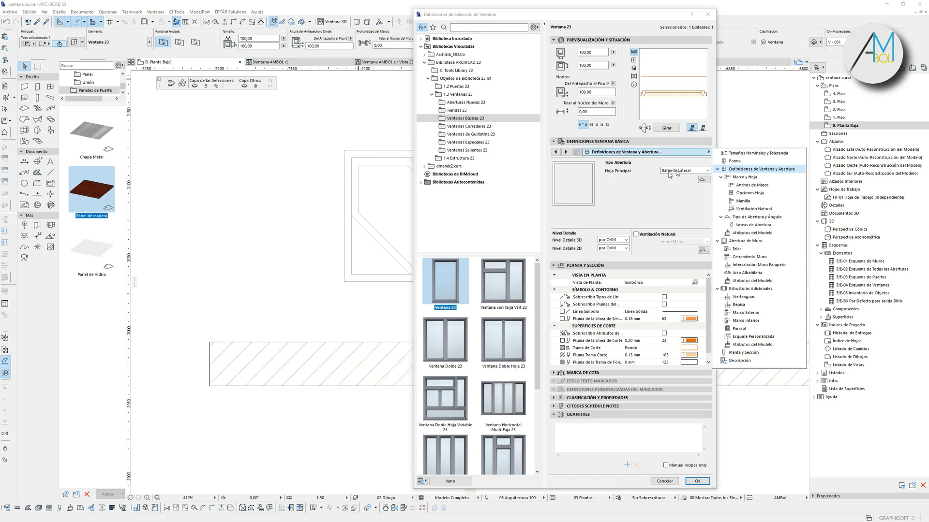
left_click(756, 194)
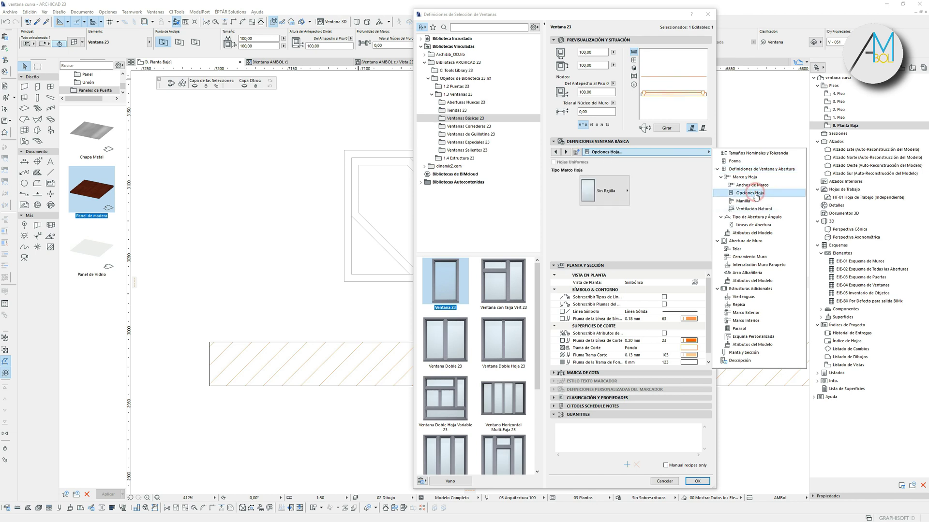
Step: Set the window's leaf frame type to Hoja Personalizada, check the available leaf names, and apply the settings
left_click(619, 196)
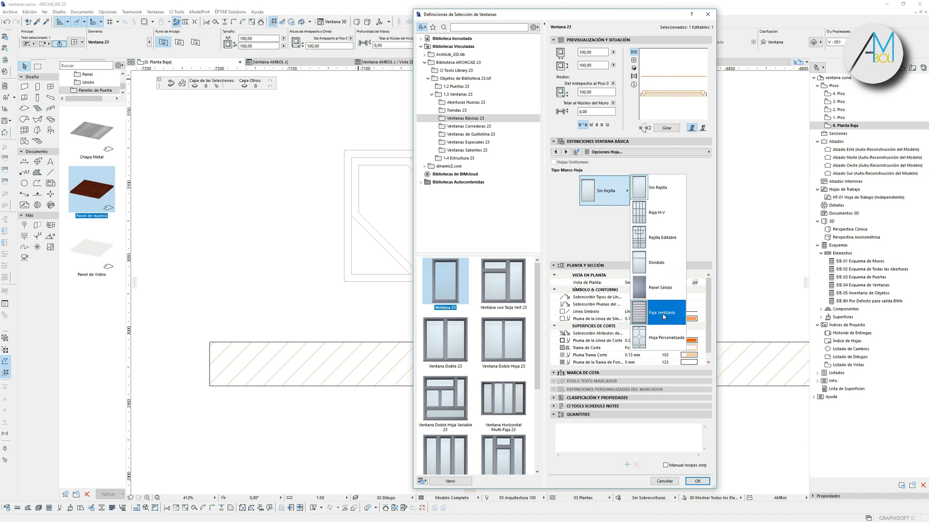
left_click(665, 342)
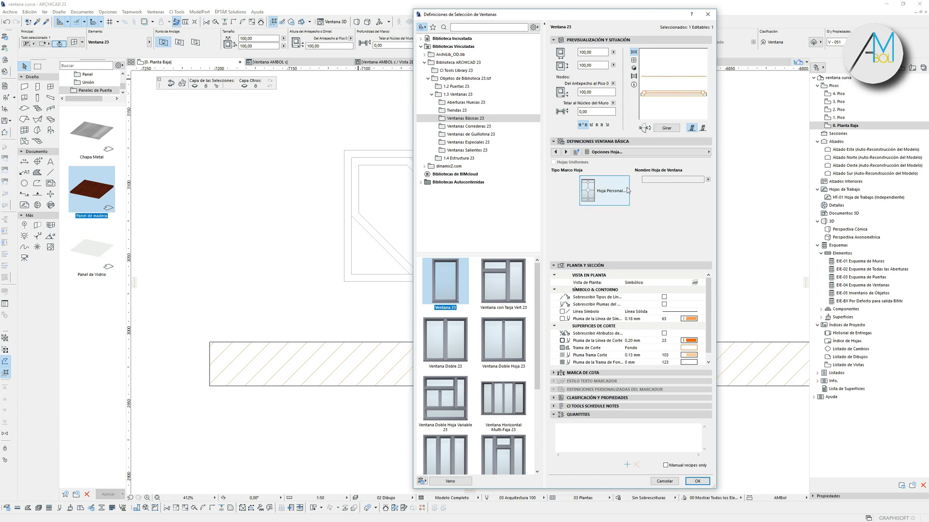
left_click(707, 180)
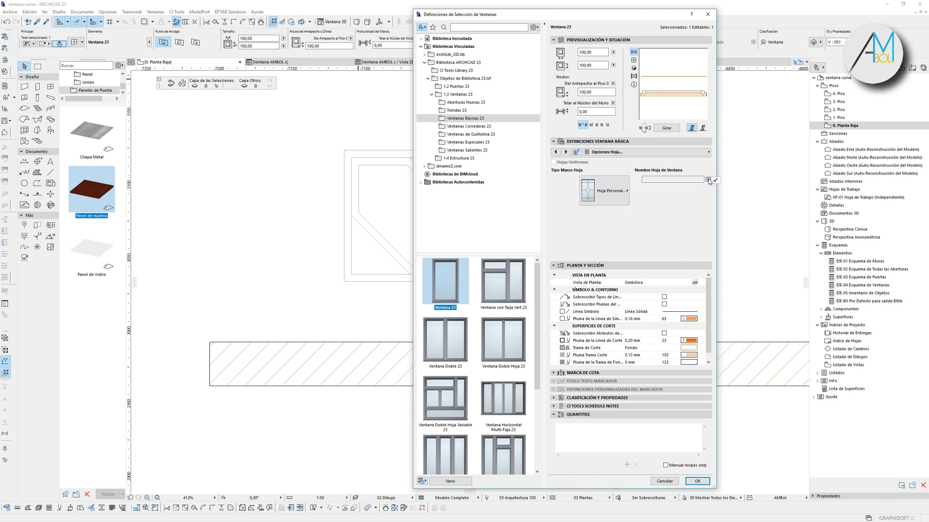
left_click(697, 197)
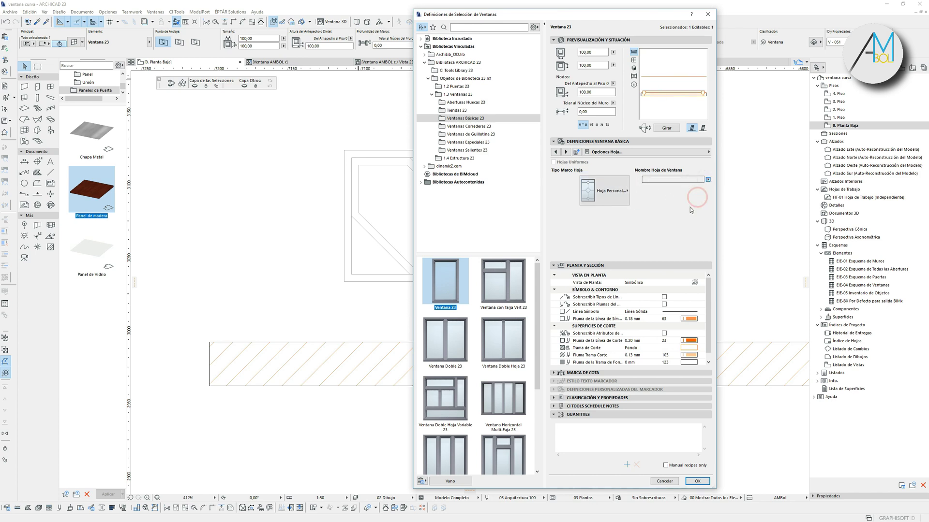
left_click(696, 481)
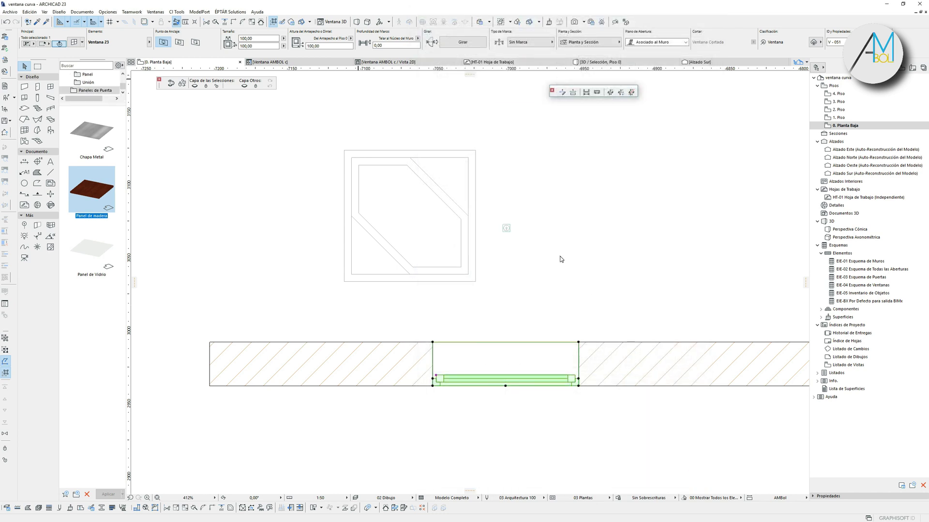
left_click(526, 262)
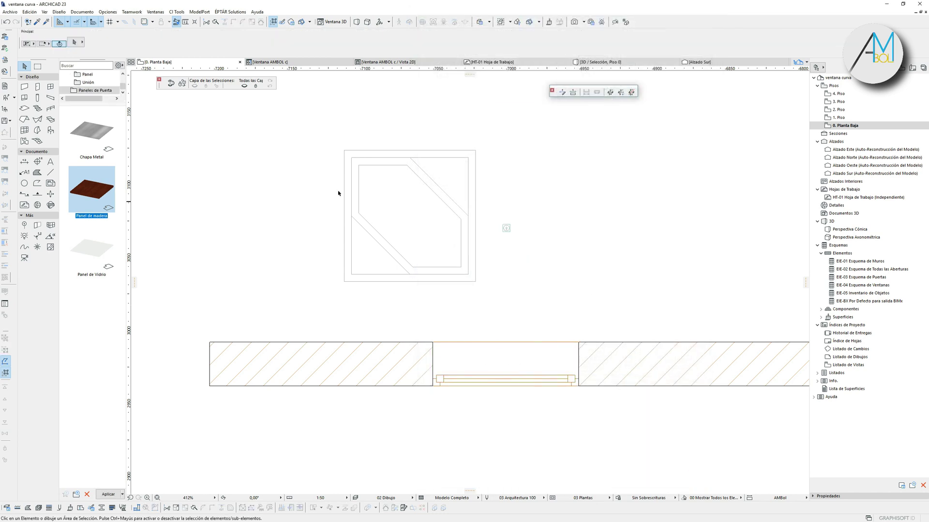
Step: Show only the square leaf model drawn above the straight wall in 3D and view it obliquely from above
left_click_drag(323, 134, 488, 324)
key("F5")
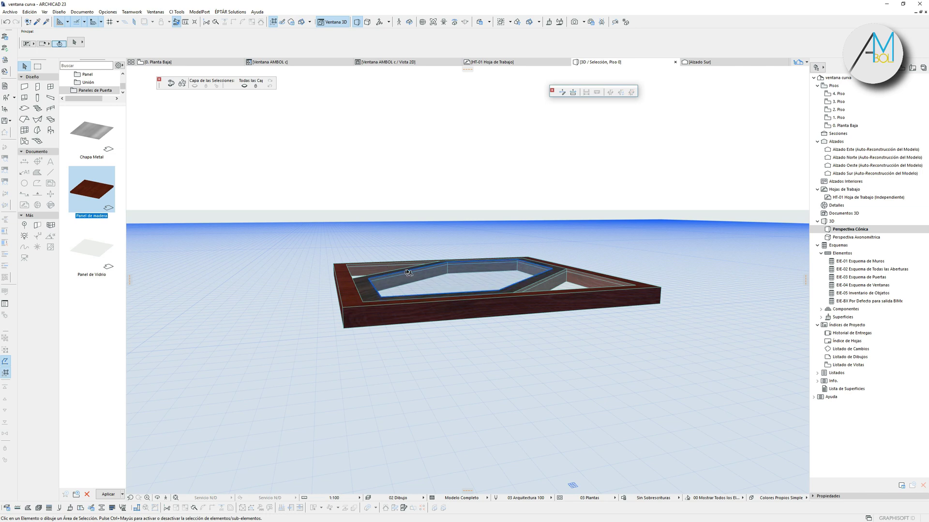
key("o")
left_click_drag(436, 269, 358, 266)
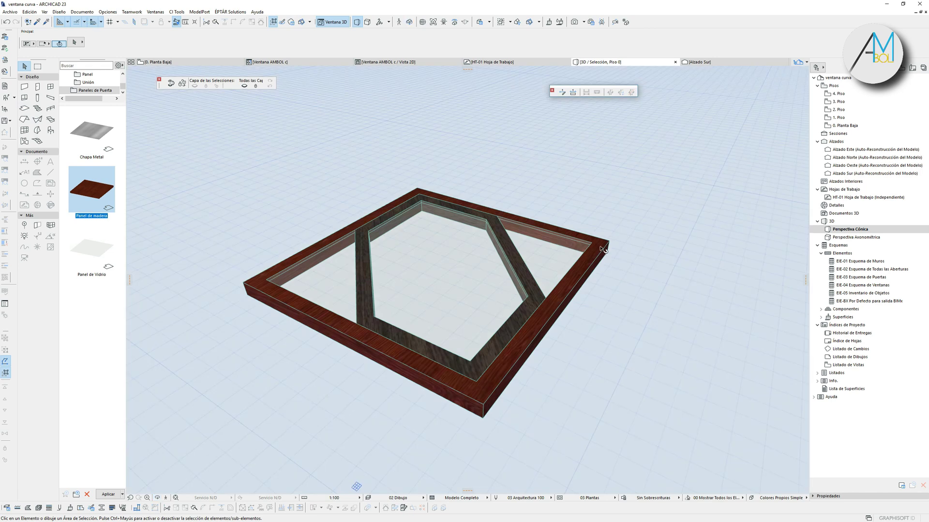
Step: Examine the slabs of the leaf model one by one: outer wooden frame, glass panes and inner angled frame
left_click(594, 246)
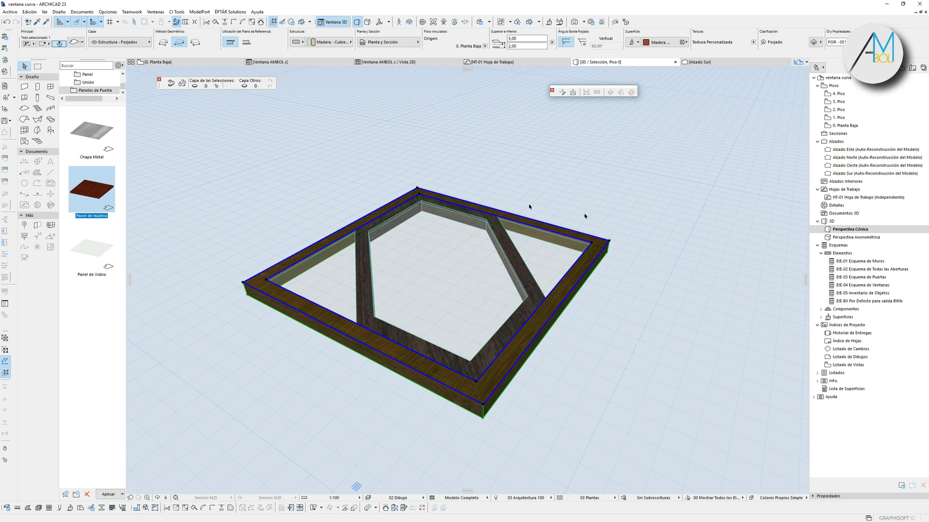
key("Escape")
left_click(565, 256)
scroll(556, 254, "up", 2)
left_click(456, 261)
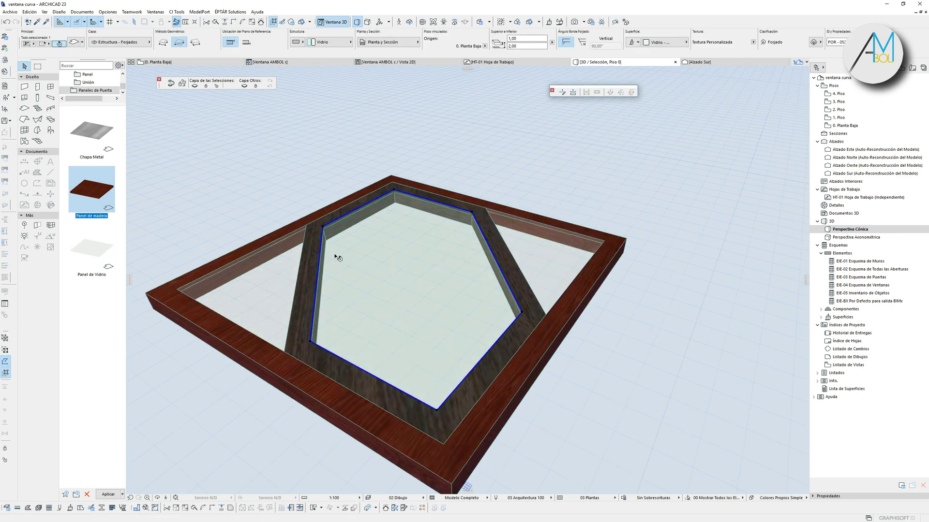
left_click(281, 264)
left_click(311, 256)
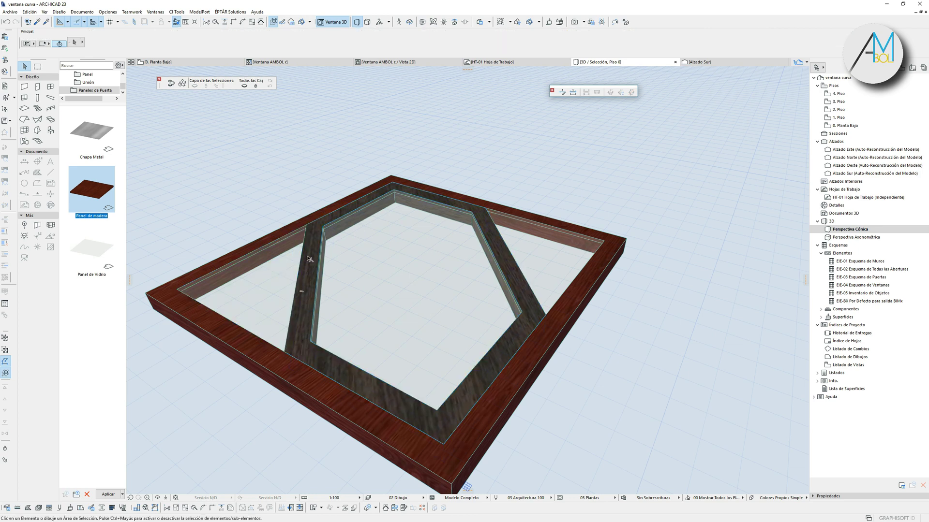
scroll(382, 212, "down", 3)
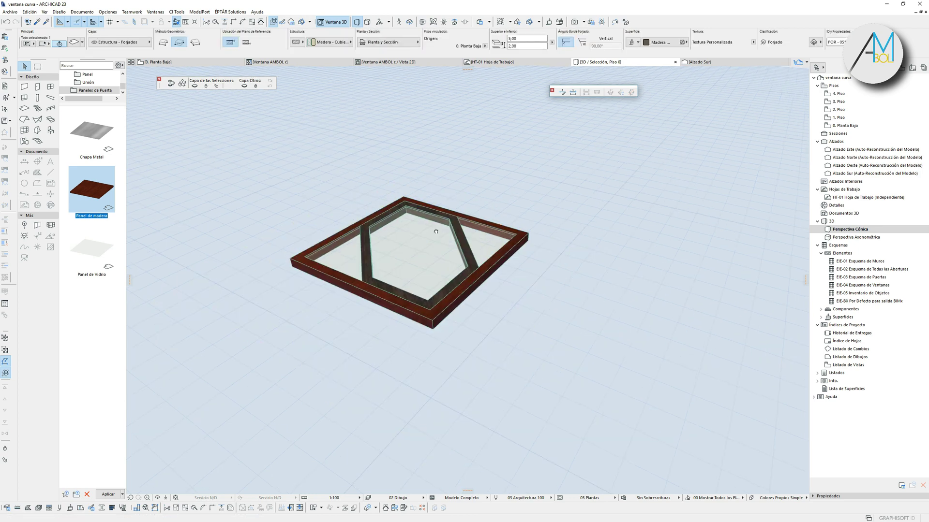
scroll(515, 254, "up", 2)
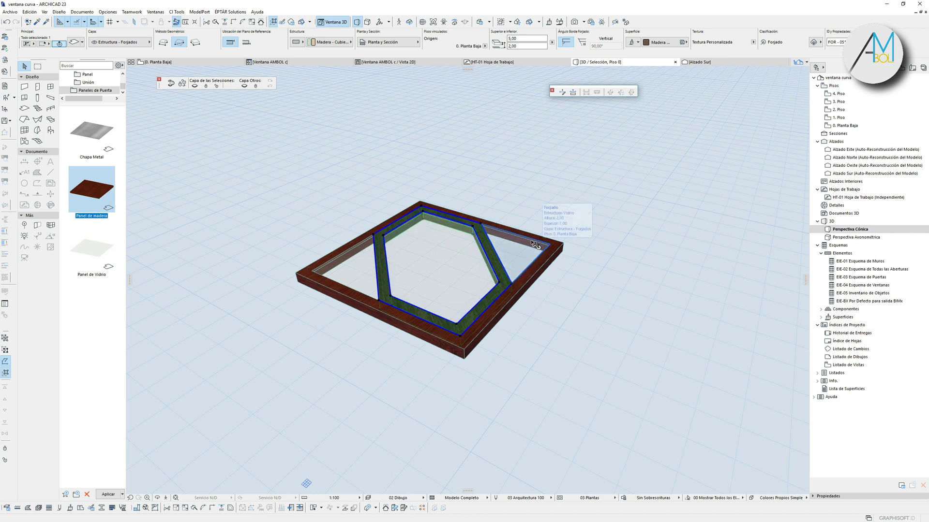
Step: In the floor plan, save all slabs of the leaf model as a window leaf named Hoja Ventana 1 in Biblioteca Incrustada
key("F2")
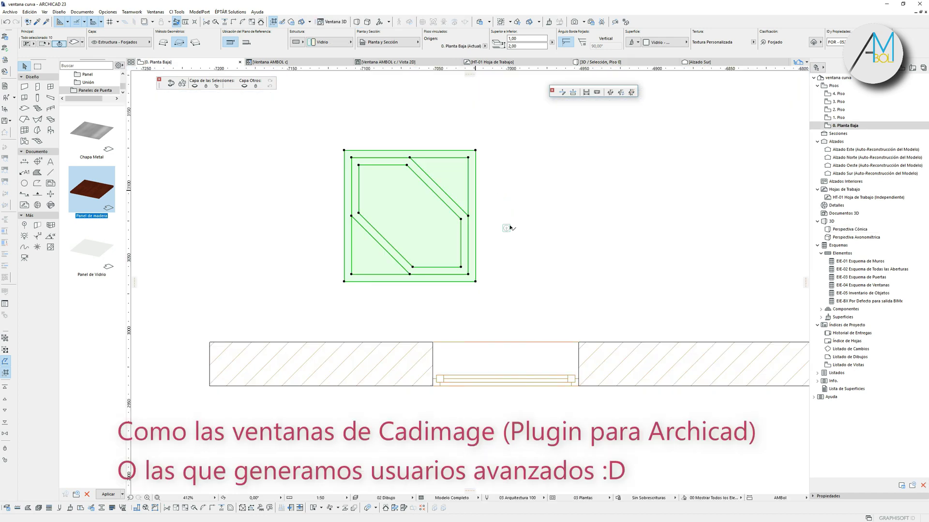
key("Escape")
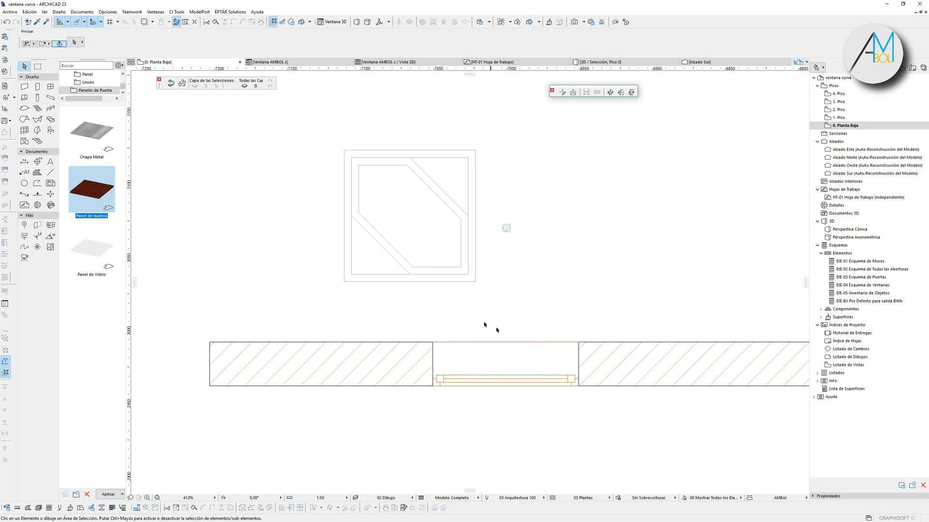
left_click(334, 143)
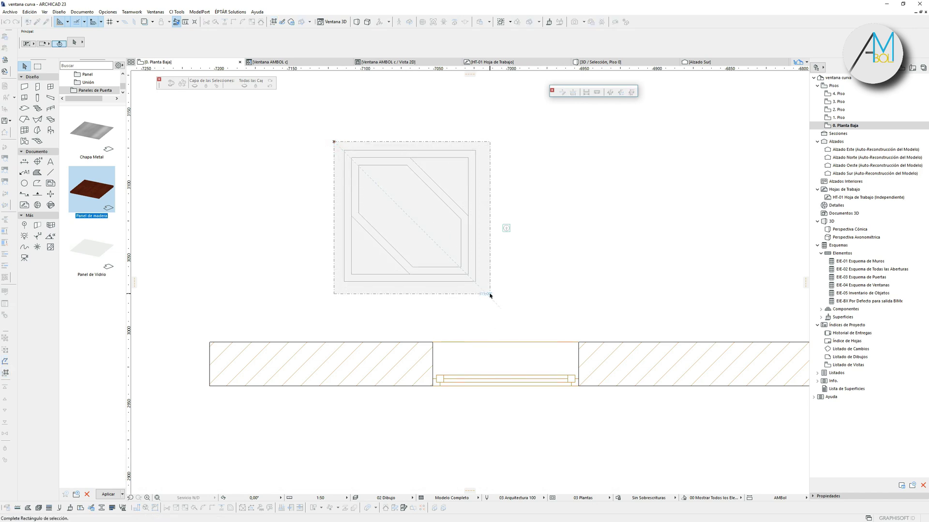
left_click(490, 294)
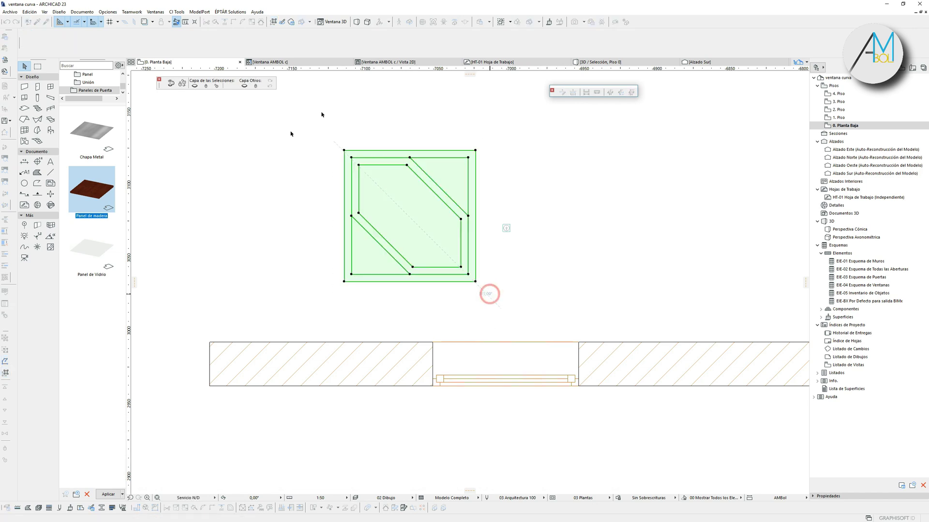
left_click(10, 11)
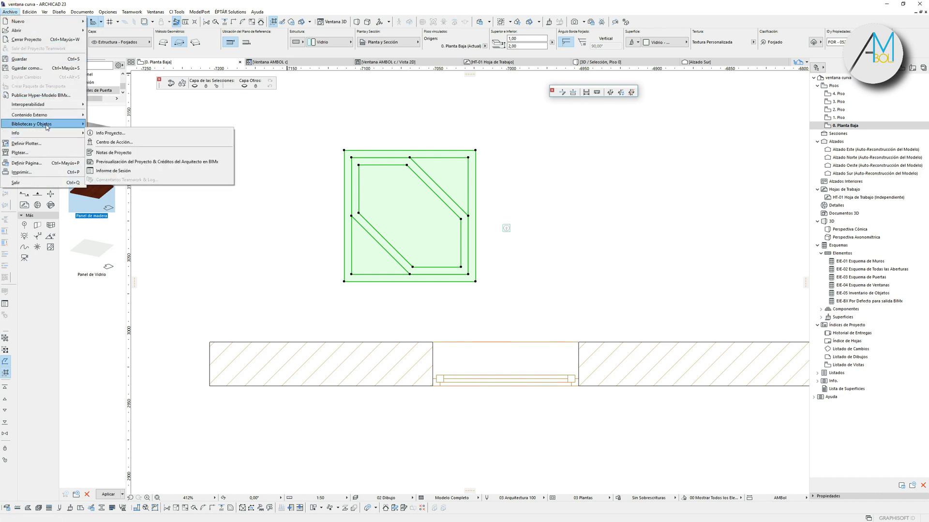
mouse_move(47, 127)
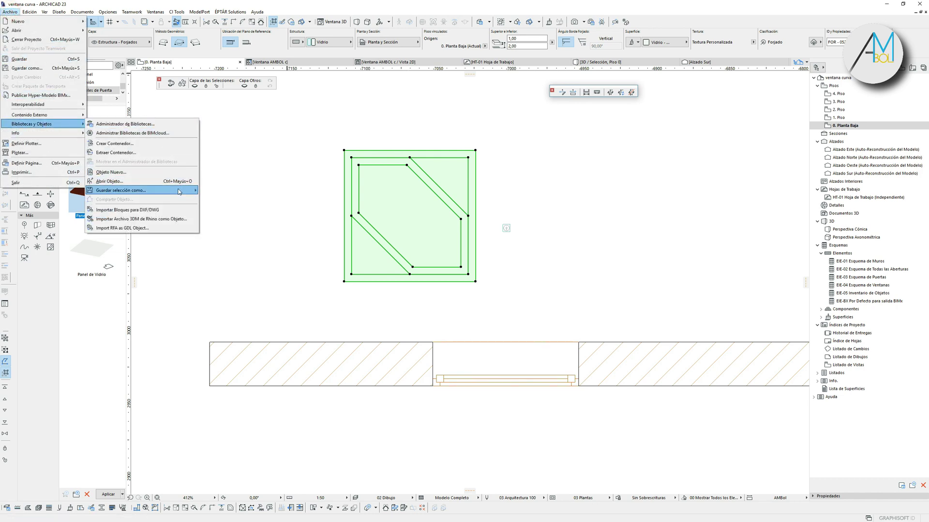
mouse_move(179, 192)
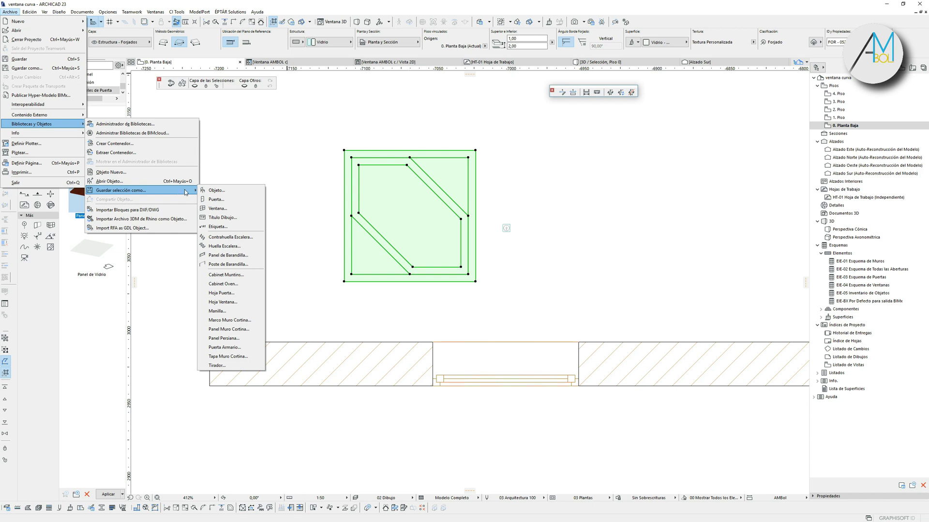
left_click(242, 303)
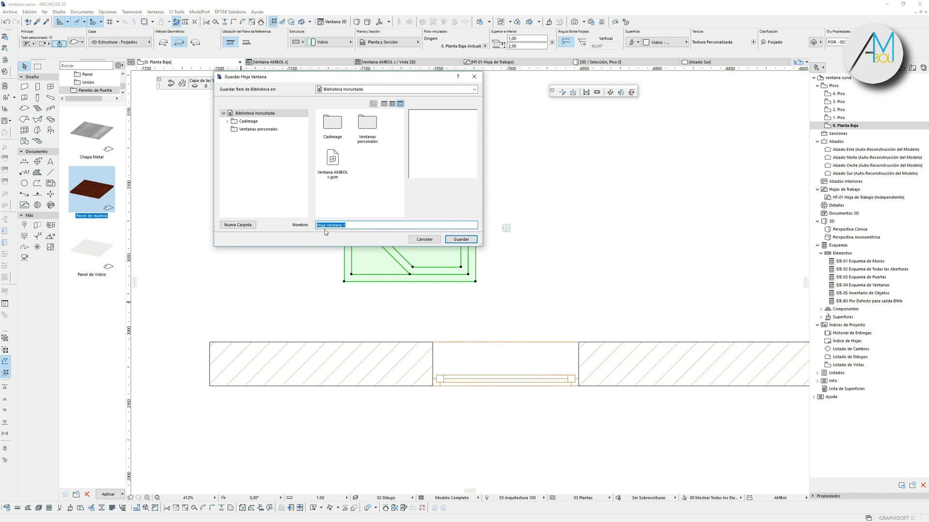
left_click(460, 240)
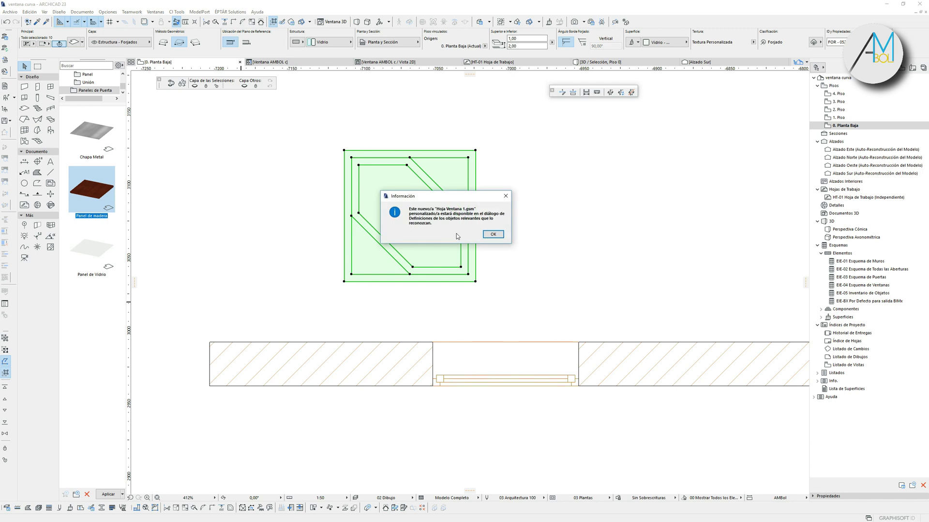
left_click(492, 236)
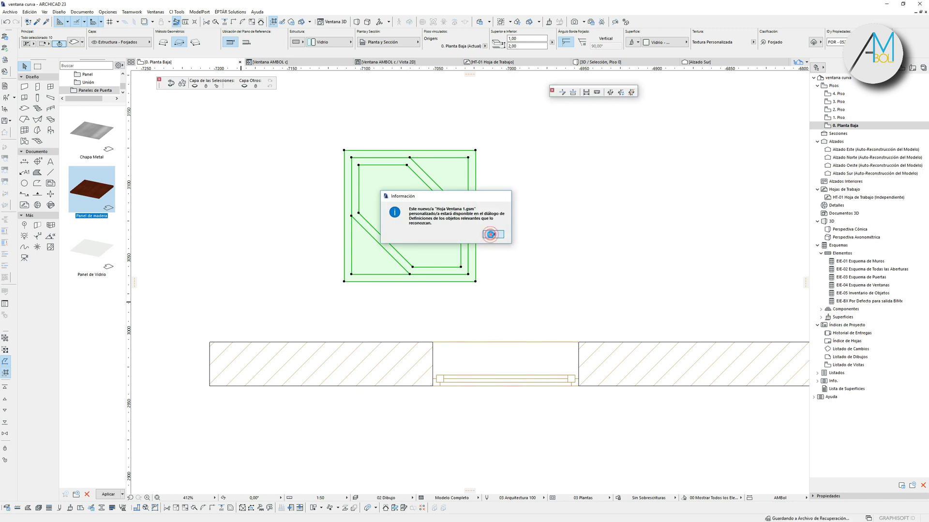
Step: Assign the custom leaf Hoja Ventana 1 to the window in the straight wall and apply the settings
middle_click_drag(556, 284, 422, 243)
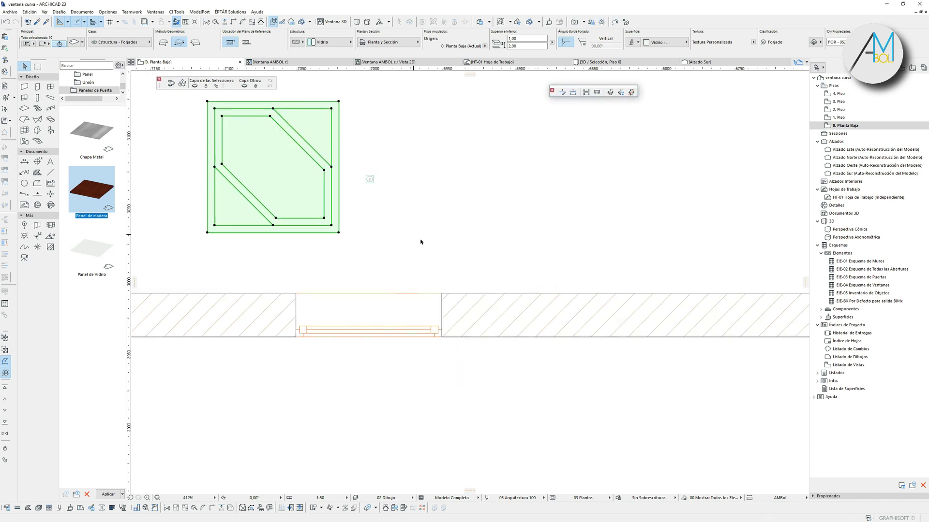
left_click(439, 303)
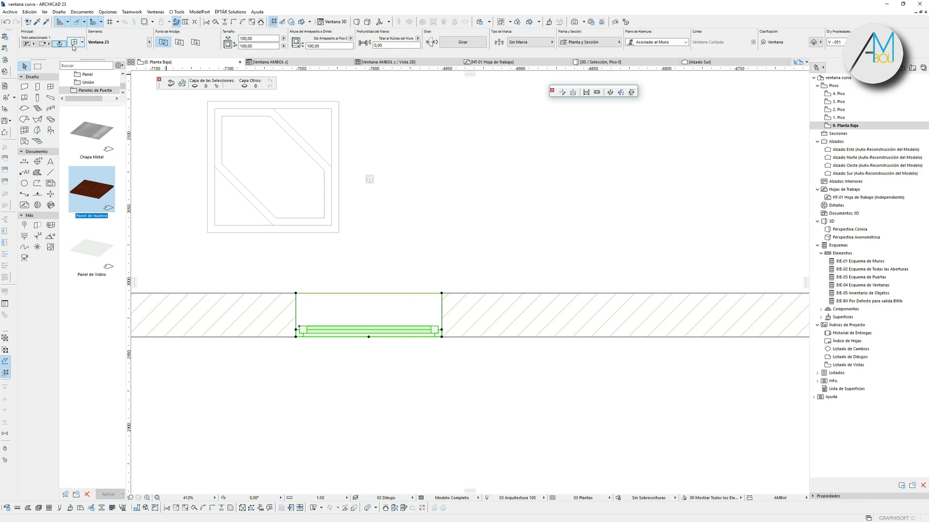
left_click(71, 44)
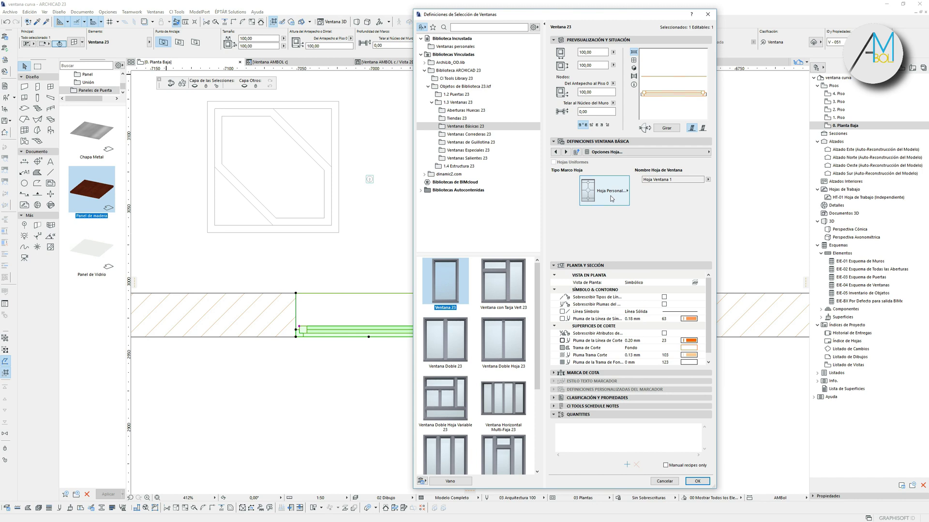
left_click(708, 181)
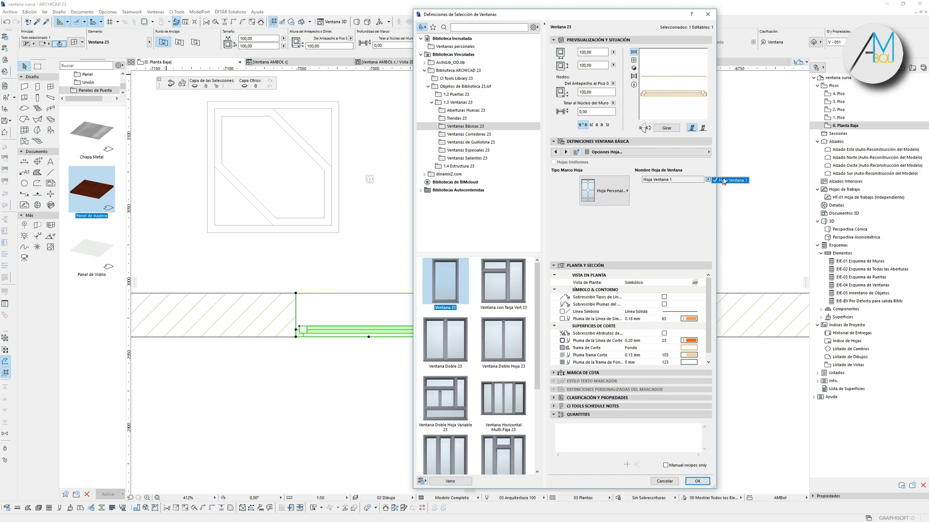
left_click(682, 200)
left_click(697, 481)
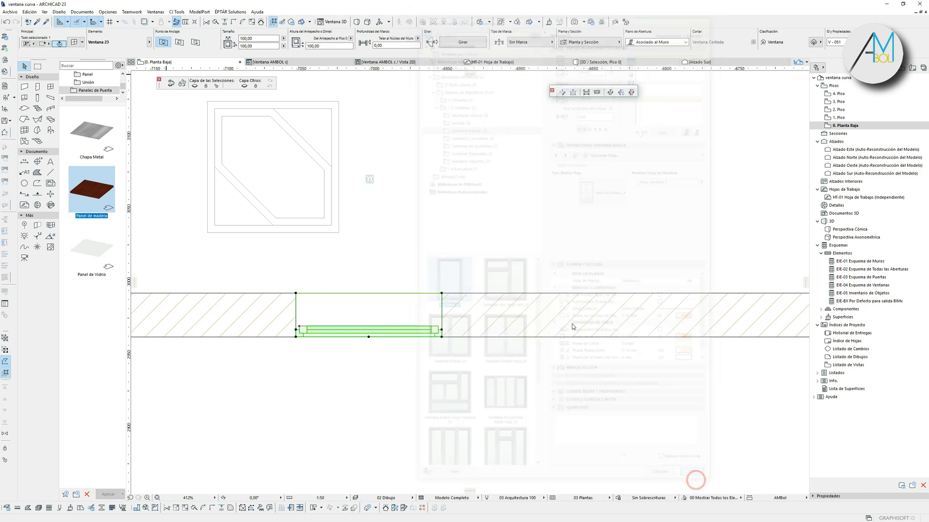
Step: Show only the straight wall in 3D and examine the custom leaf in its window up close
left_click(491, 309)
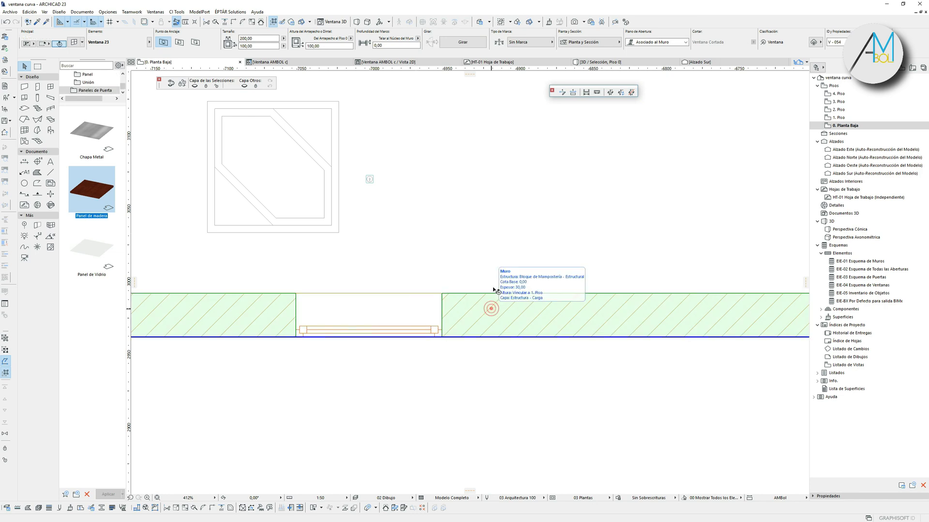
key("F5")
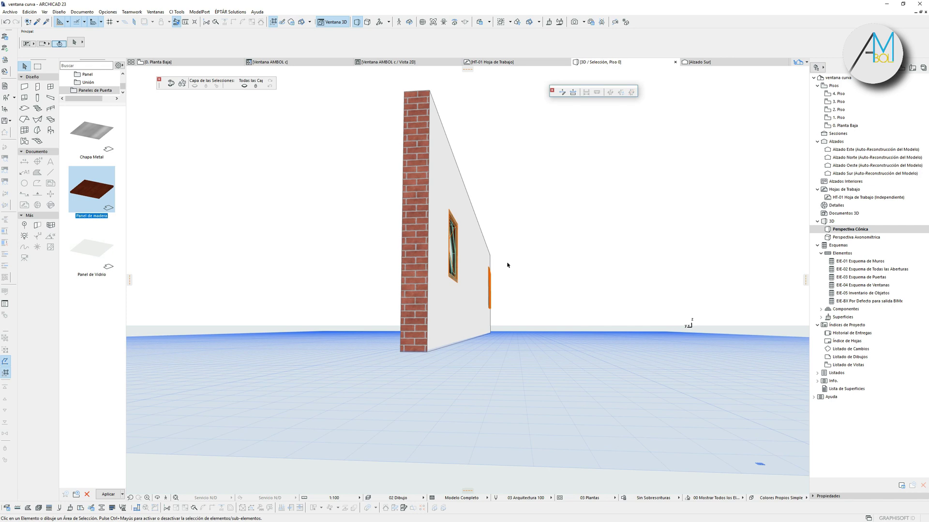
middle_click_drag(554, 275, 403, 324, "shift")
scroll(388, 272, "up", 5)
middle_click_drag(388, 269, 442, 264, "shift")
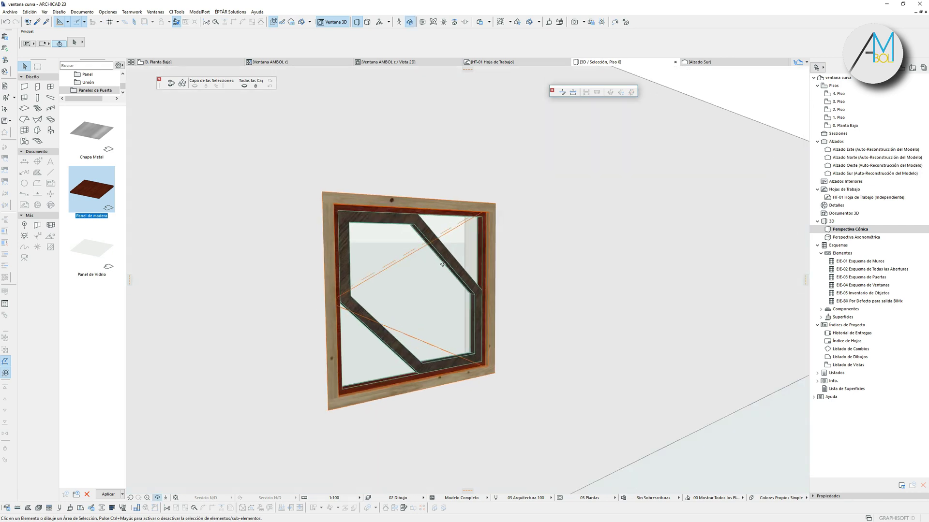
Step: Swing the window's main leaf partly open around its hinge side using its opening-angle hotspot in 3D
left_click(442, 264)
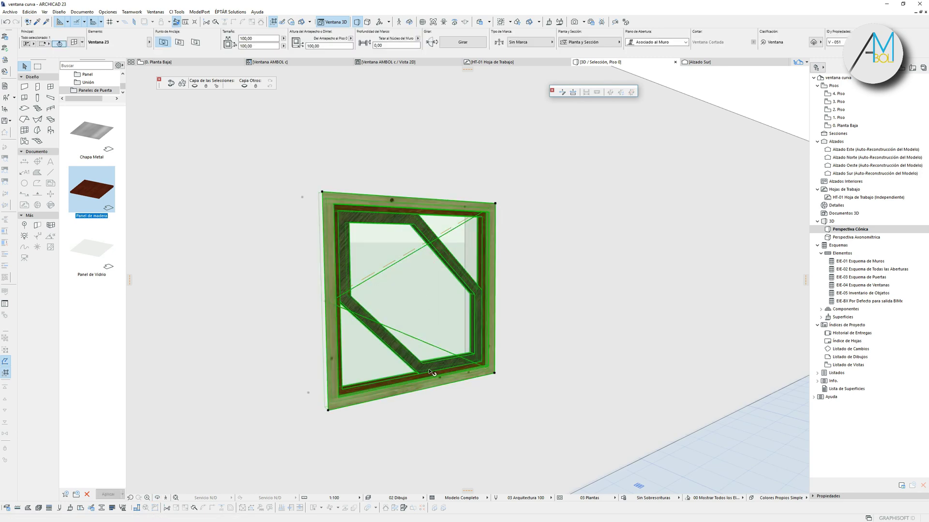
middle_click_drag(451, 320, 517, 255, "shift")
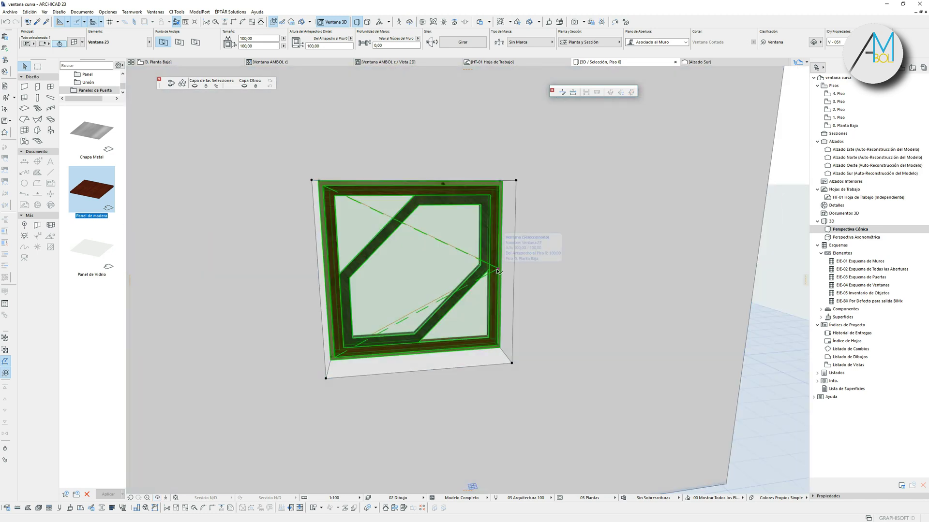
left_click(498, 272)
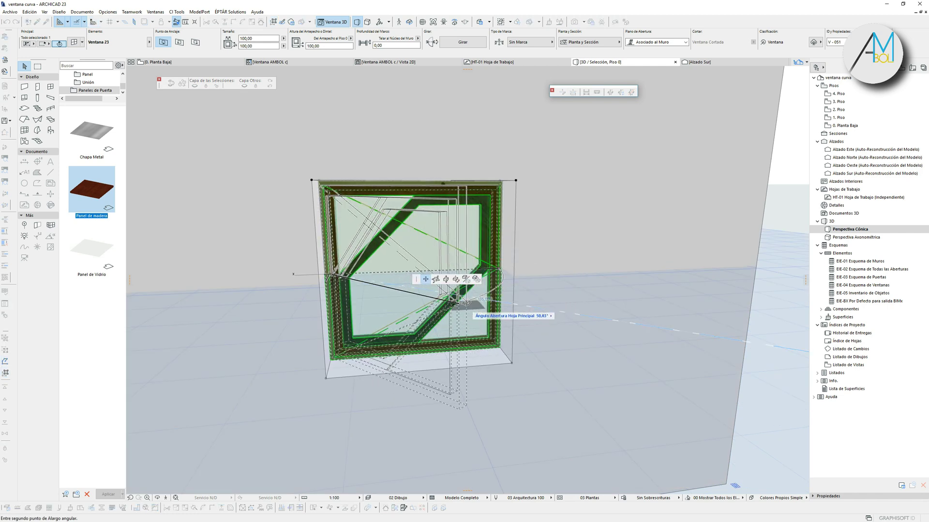
left_click(473, 297)
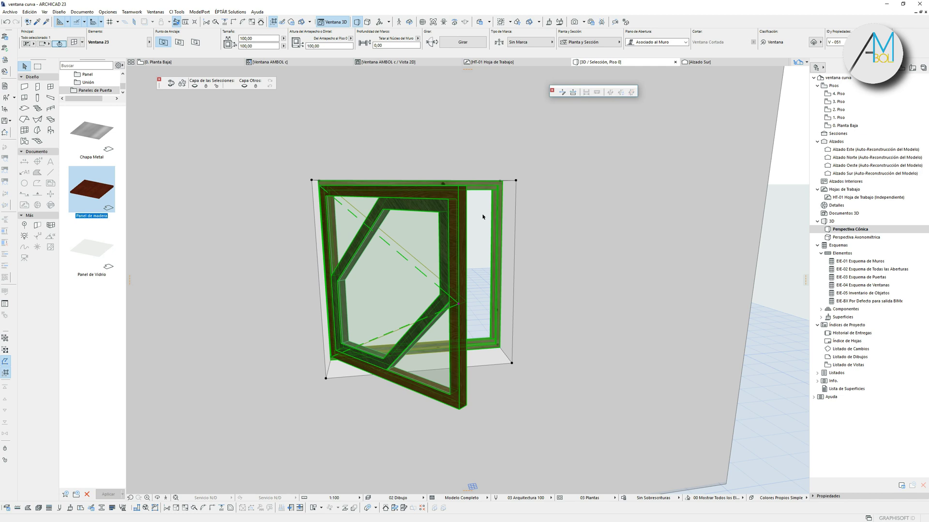
mouse_move(428, 237)
middle_mouse_down("shift")
mouse_move(406, 241)
mouse_move(445, 244)
middle_mouse_up("shift")
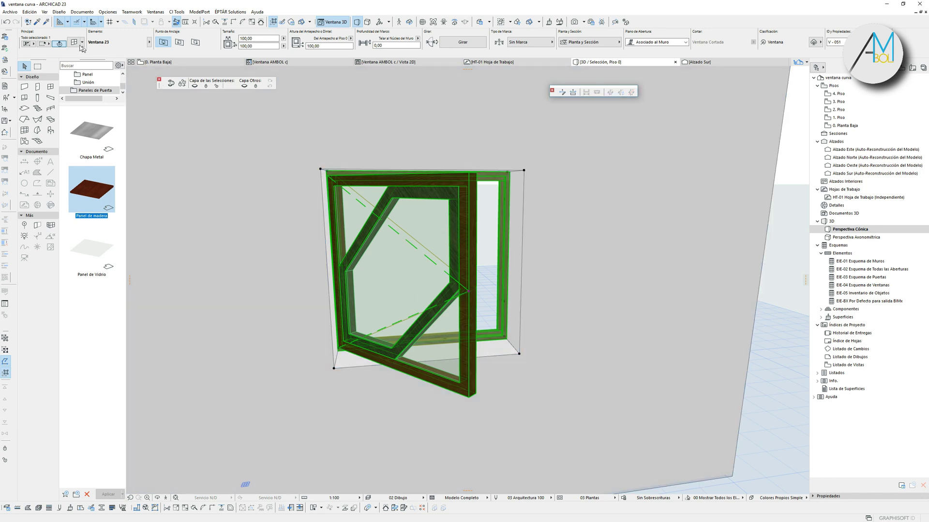
Step: Enable the window handle with style Estilo 3 and apply the settings
left_click(76, 42)
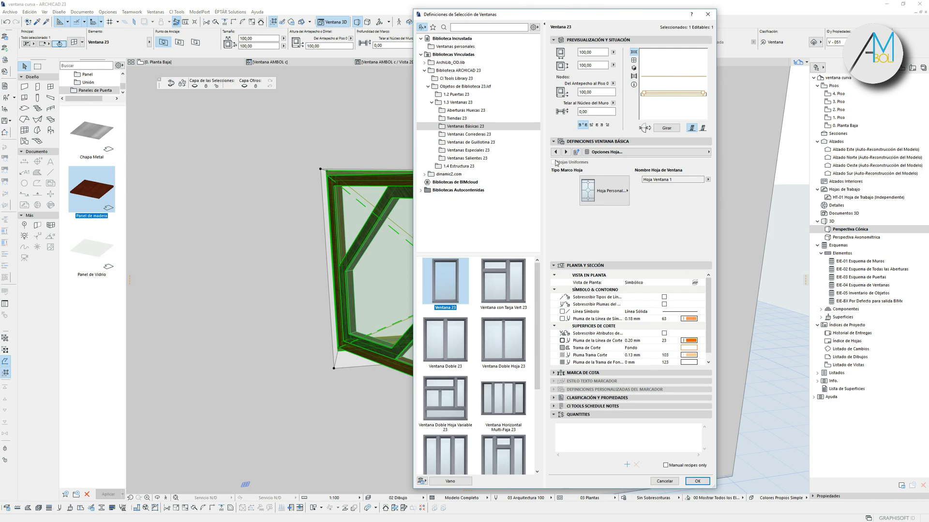
left_click(565, 152)
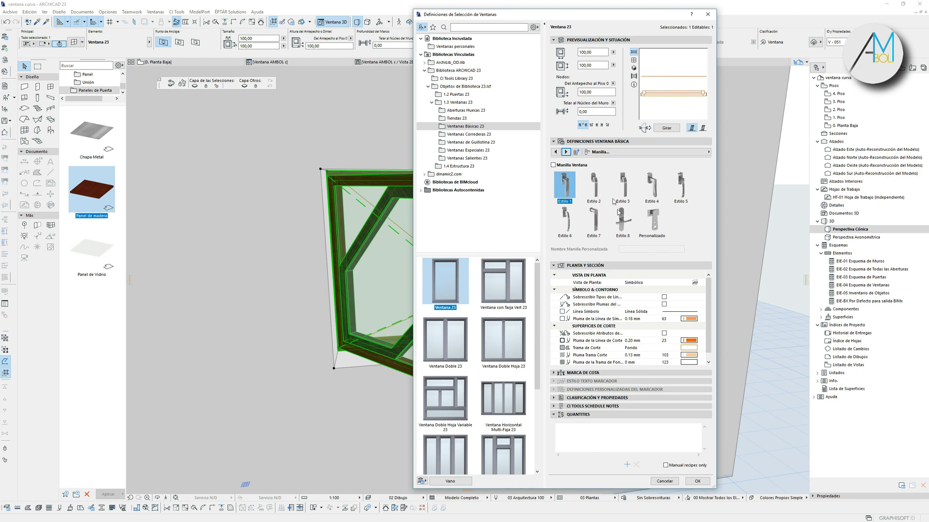
left_click(554, 165)
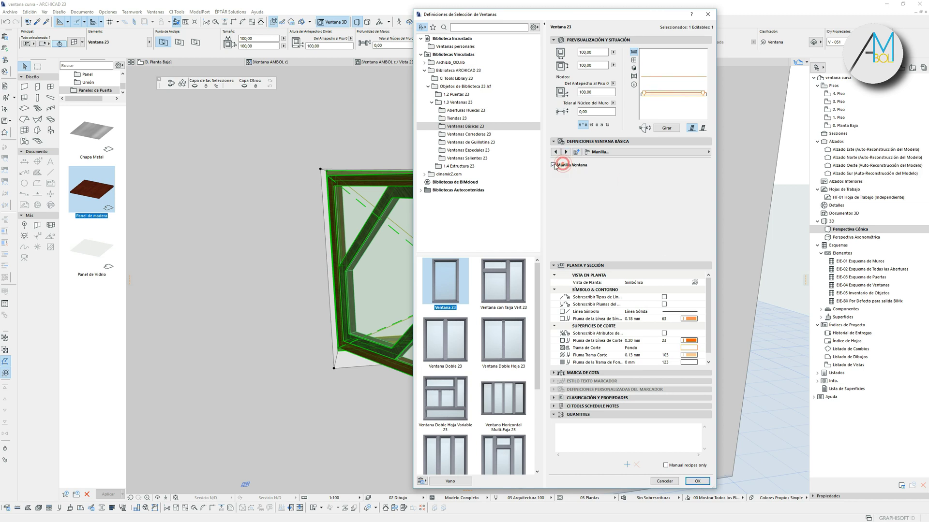
left_click(622, 185)
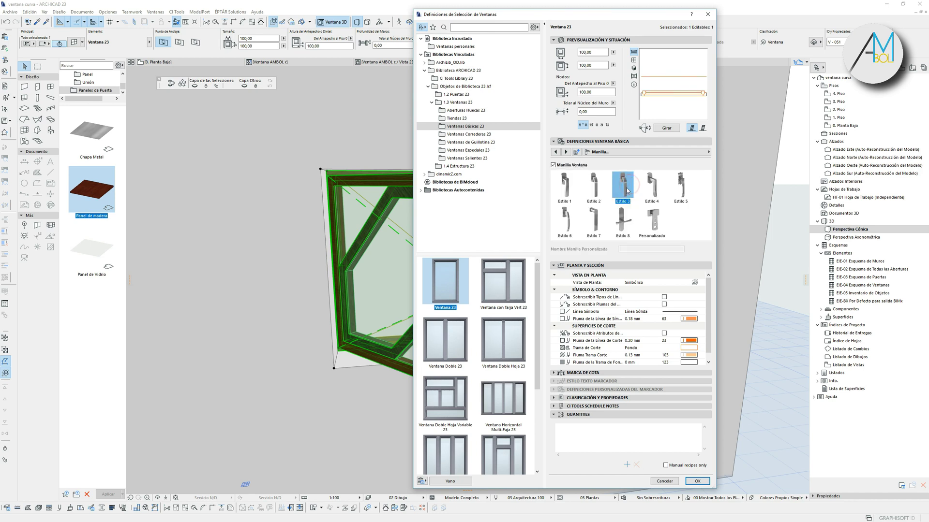
left_click(697, 482)
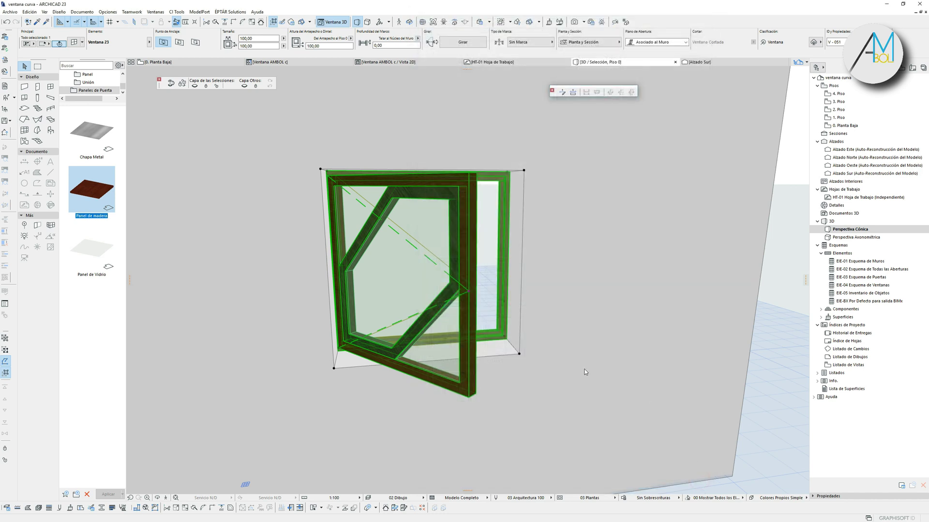
Step: Move the handle vertically up the leaf's outer stile, clear of the inner frame's corner, and check its position
scroll(466, 300, "up", 2)
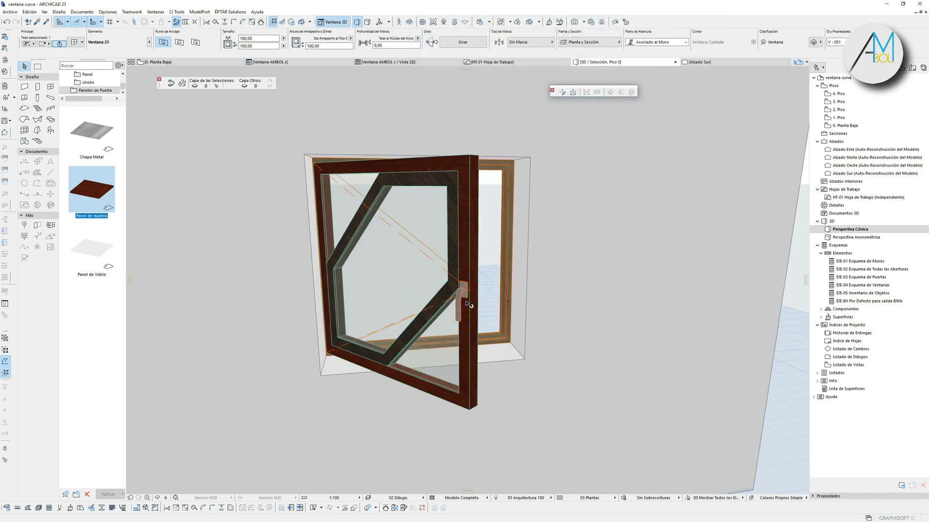
scroll(466, 299, "up", 2)
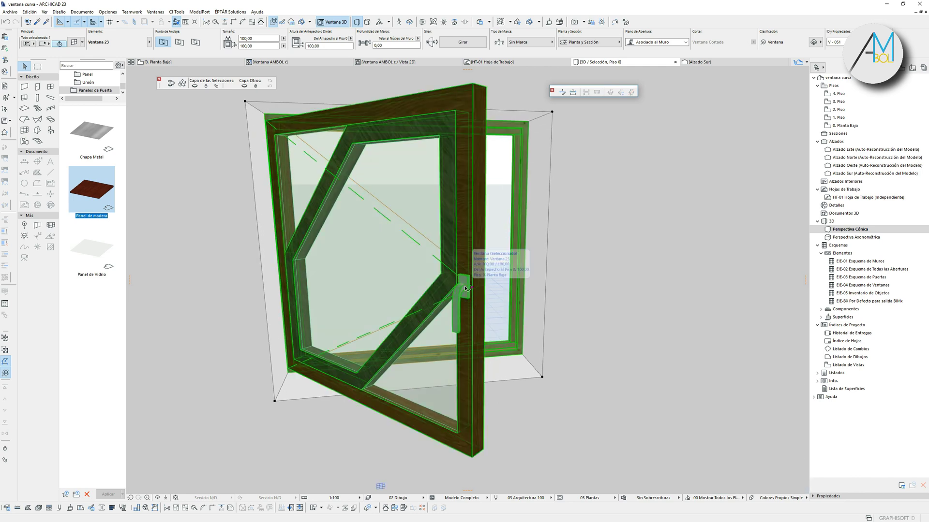
left_click(465, 282)
left_click(464, 228)
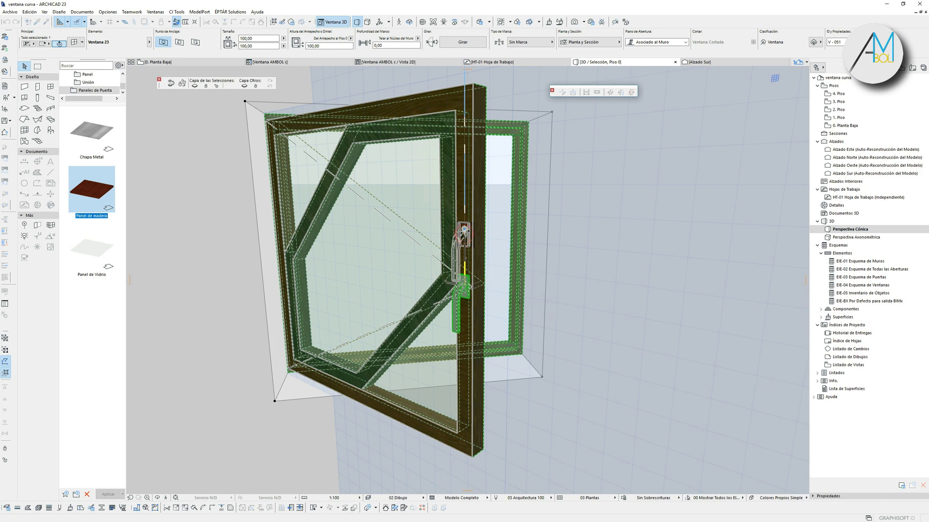
scroll(445, 297, "down", 3)
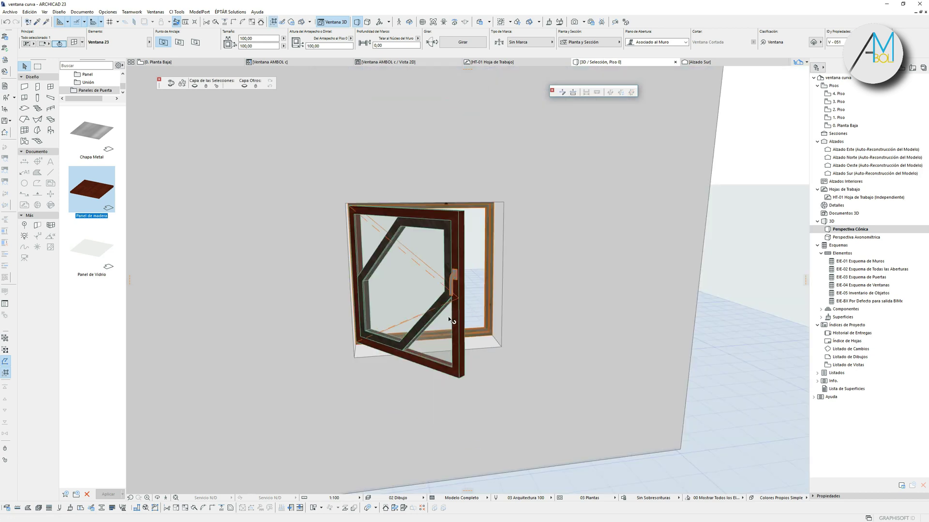
scroll(490, 237, "up", 1)
middle_click_drag(491, 237, 459, 248, "shift")
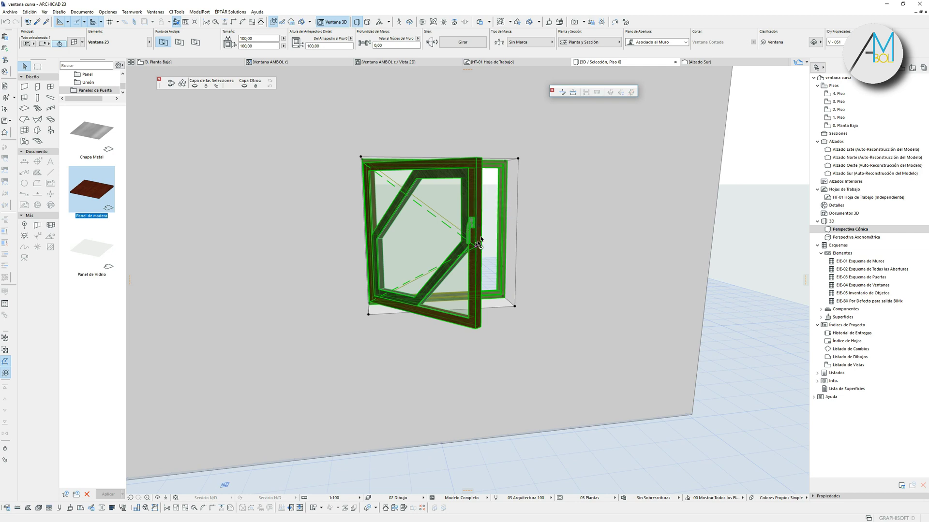
scroll(477, 229, "up", 1)
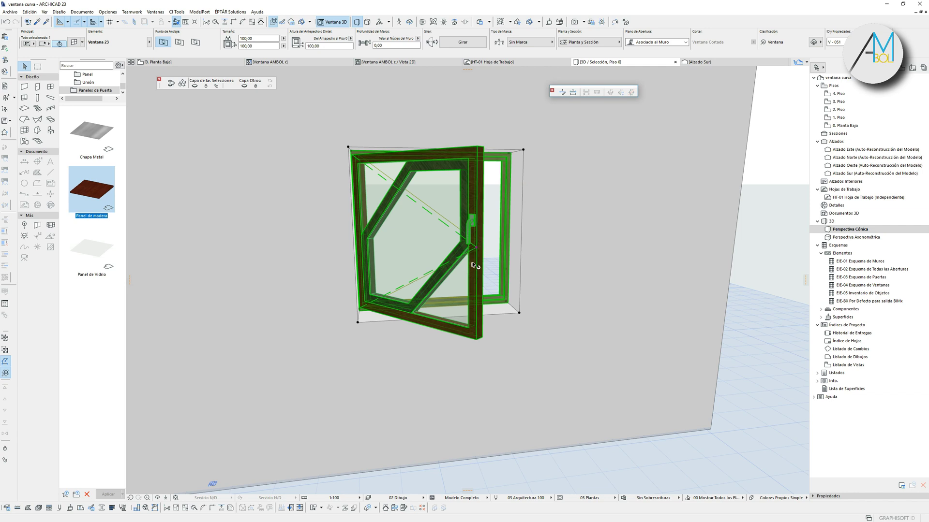
Step: Show only the small square model beside the leaf drawing in 3D and examine its base and disc slabs
key("F2")
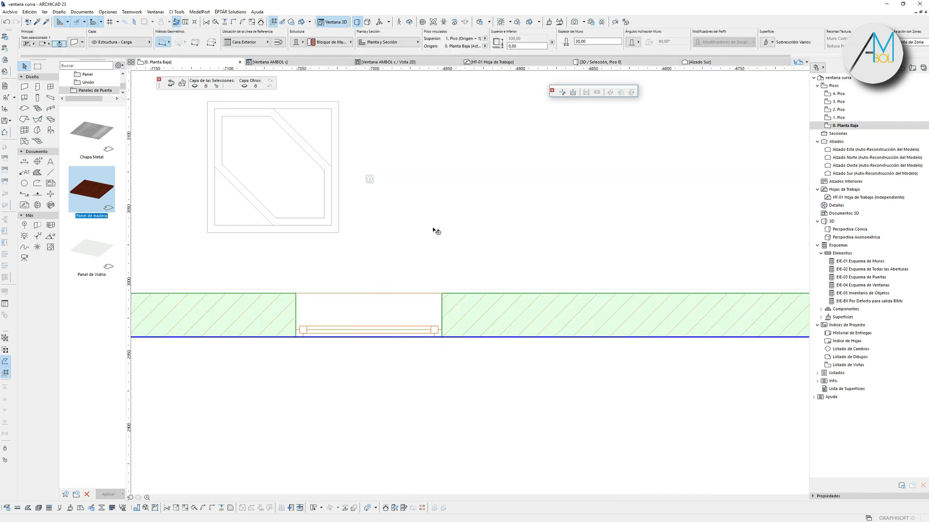
left_click(441, 232)
scroll(361, 185, "up", 6)
left_click_drag(334, 196, 441, 293)
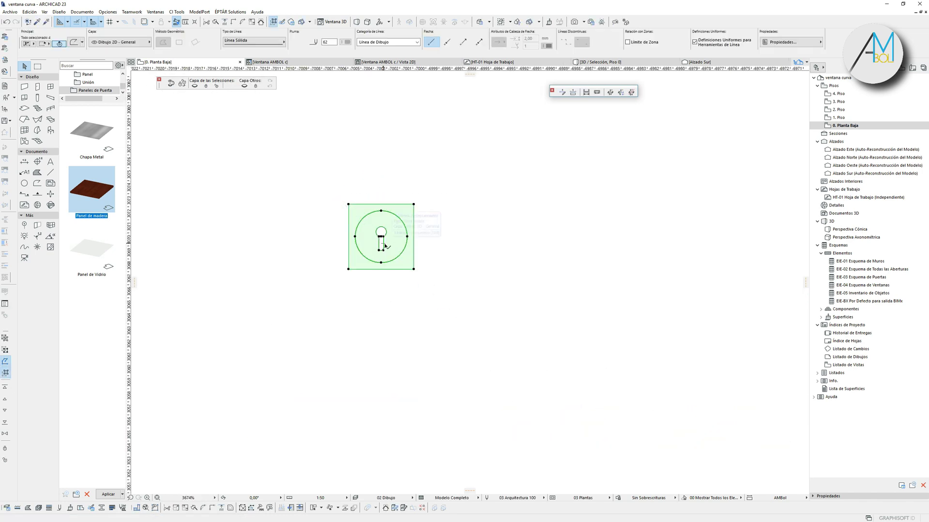
key("F5")
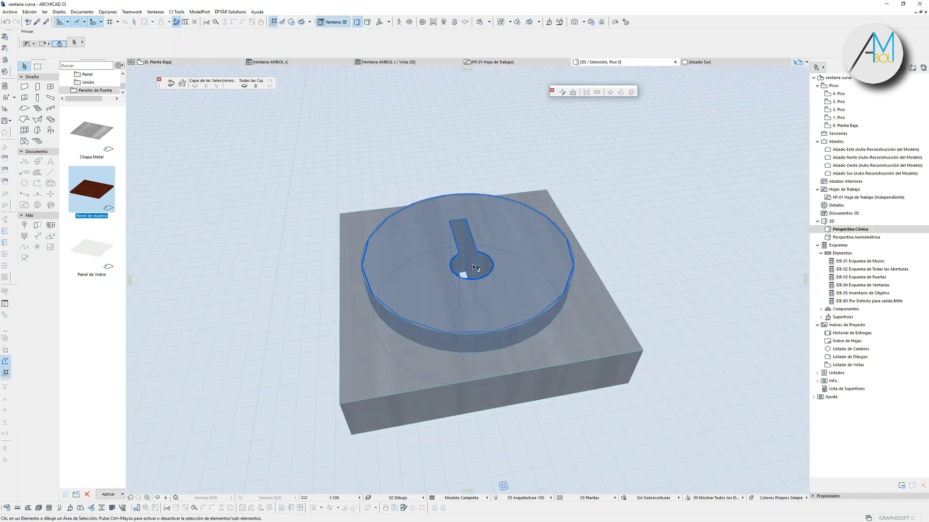
left_click(600, 340)
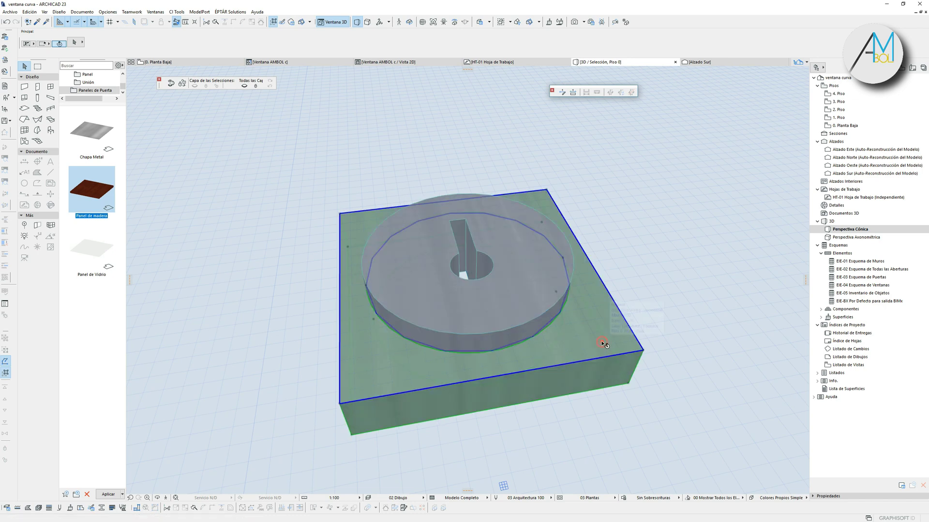
left_click(535, 244)
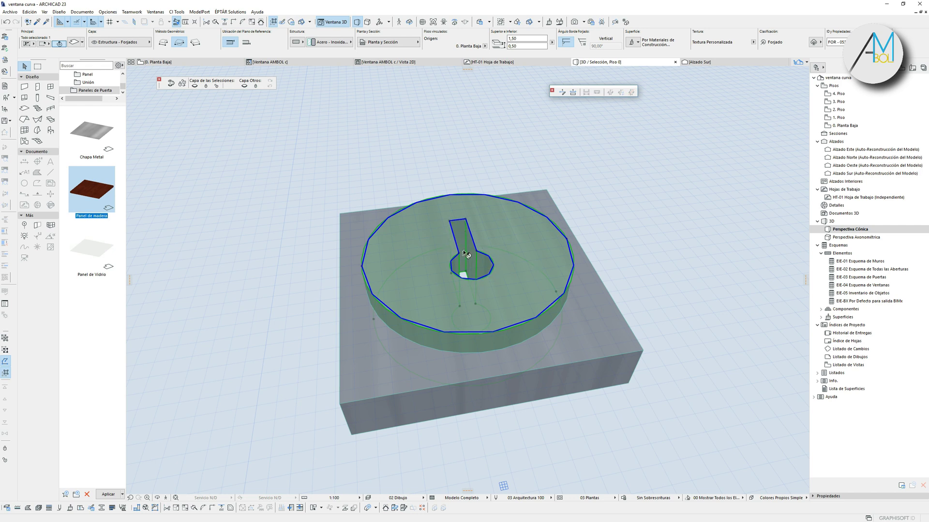
Step: Save the small square slab model from the floor plan as a custom handle (Manilla) named Manilla 1 in the embedded library
key("F2")
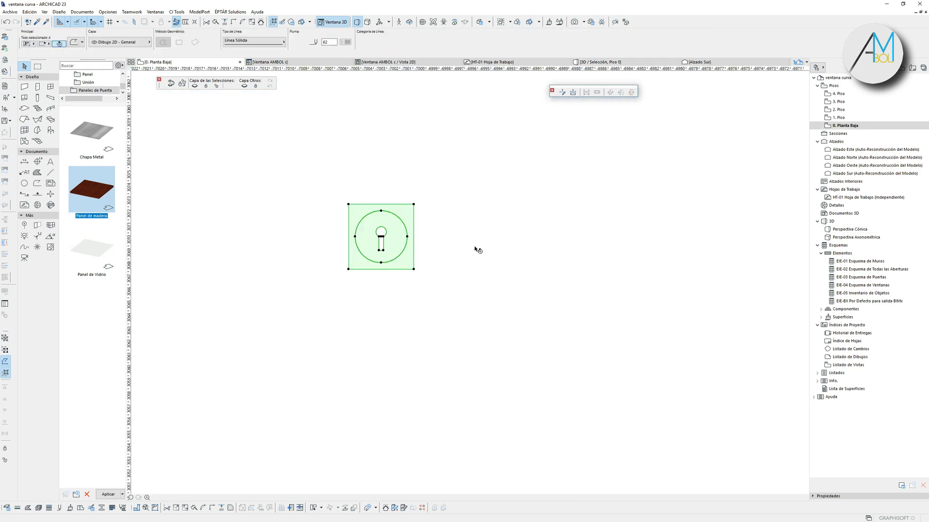
left_click(450, 259)
scroll(449, 263, "down", 5)
scroll(449, 265, "down", 2)
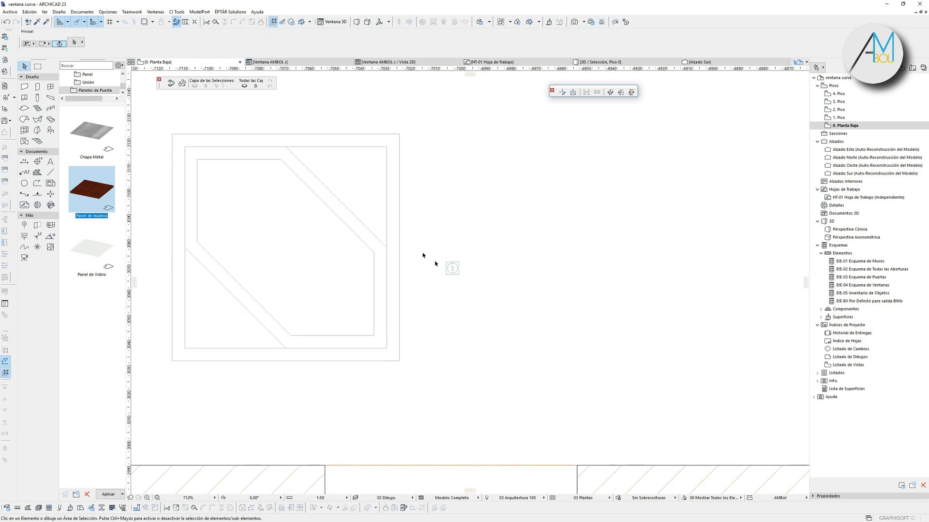
left_click_drag(440, 260, 486, 294)
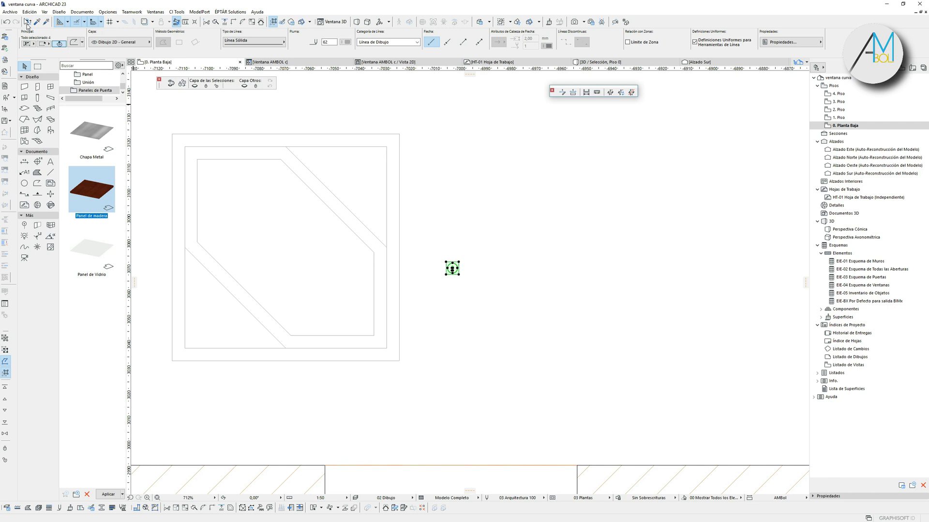
left_click(10, 11)
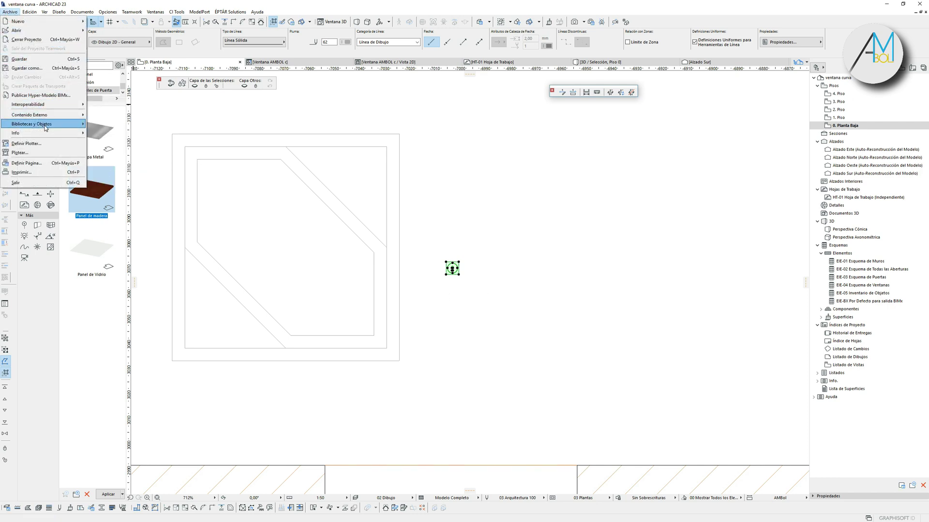
mouse_move(45, 125)
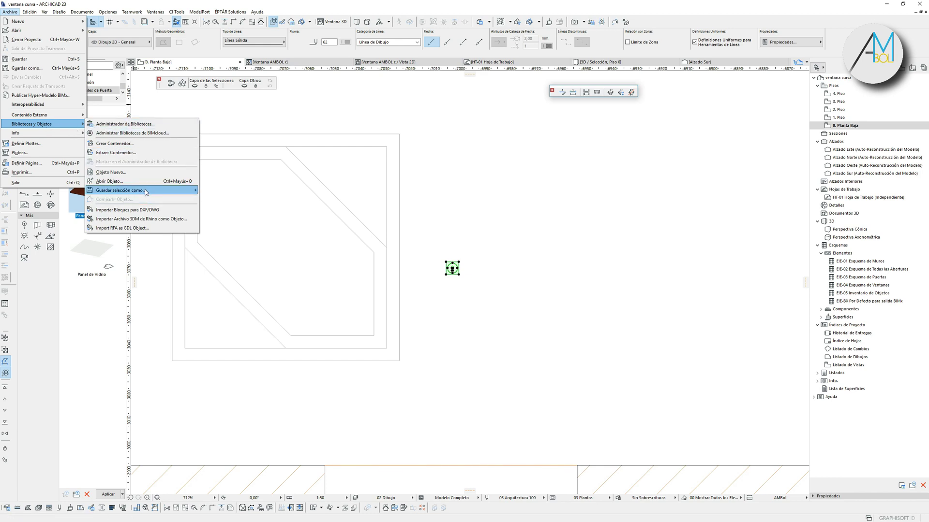
mouse_move(146, 192)
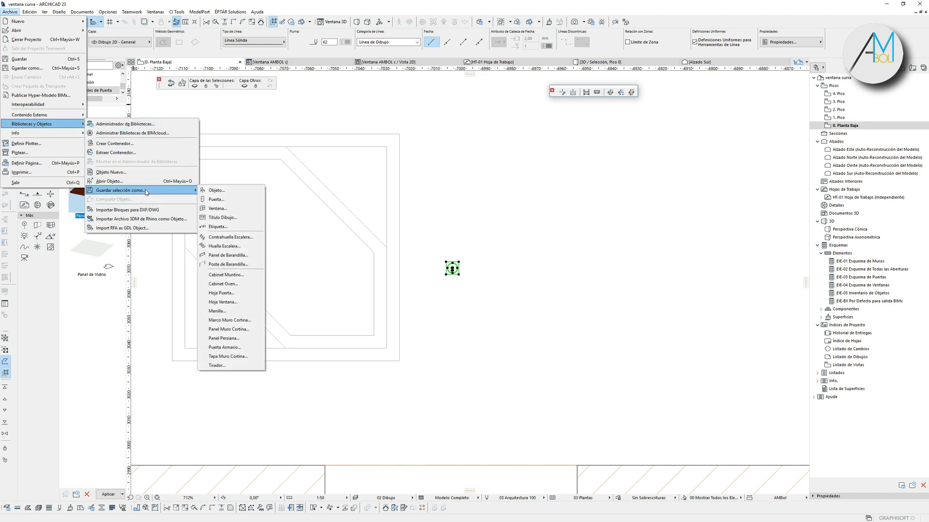
left_click(224, 313)
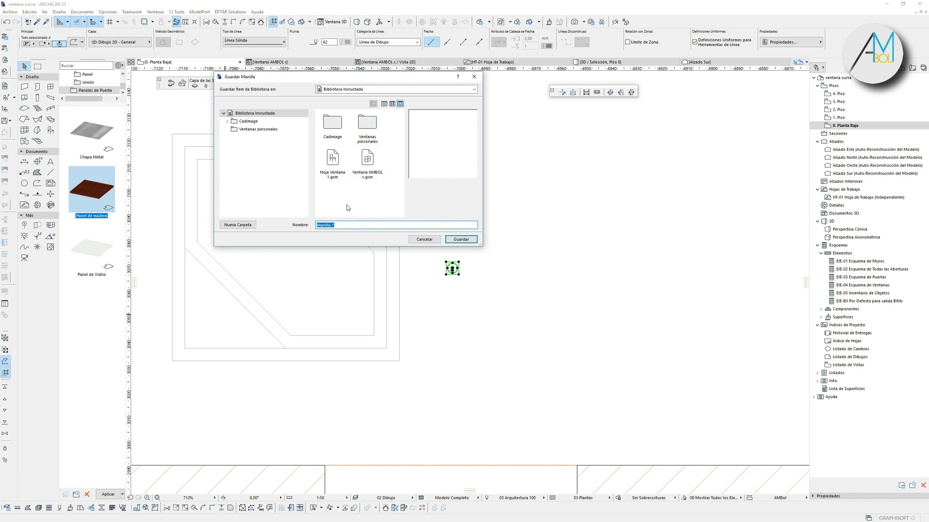
left_click(461, 240)
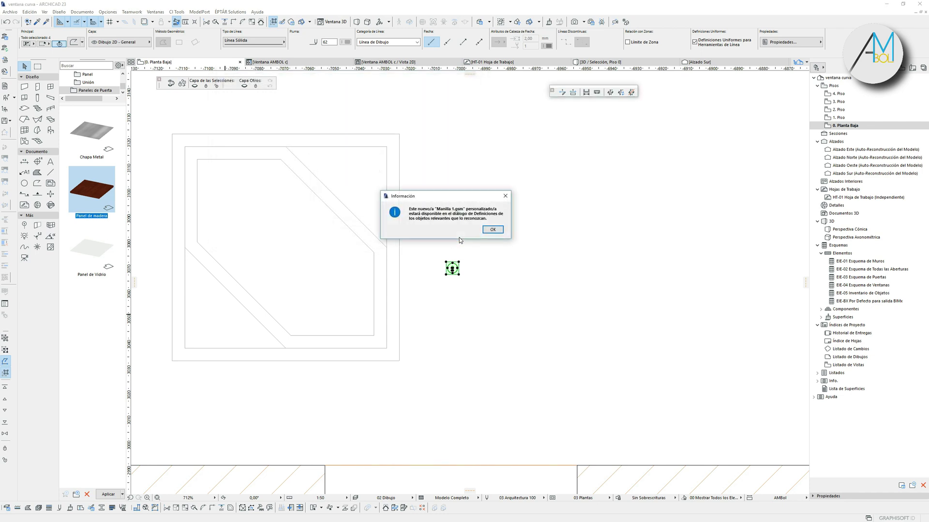
left_click(495, 229)
Step: Set the handle of the window in the straight wall to Personalizado using Manilla 1 and apply the settings
scroll(456, 266, "down", 3)
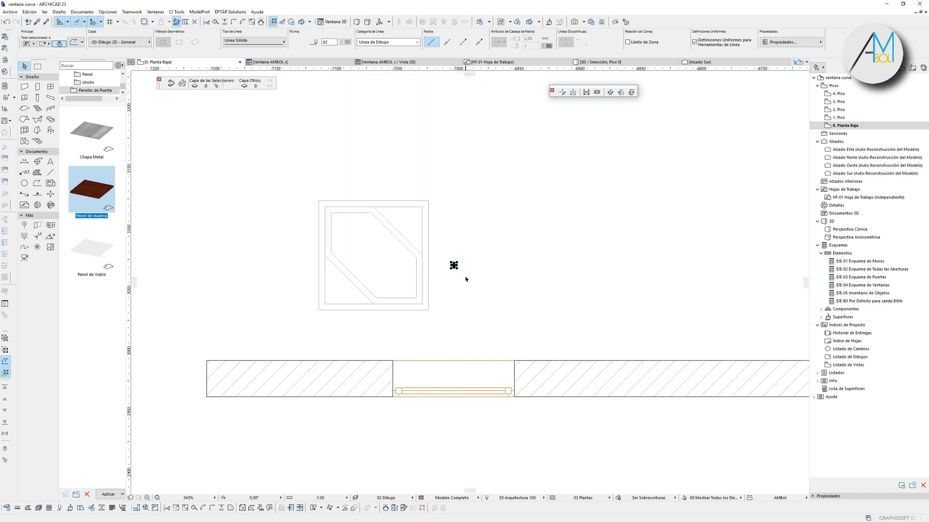
left_click(402, 382)
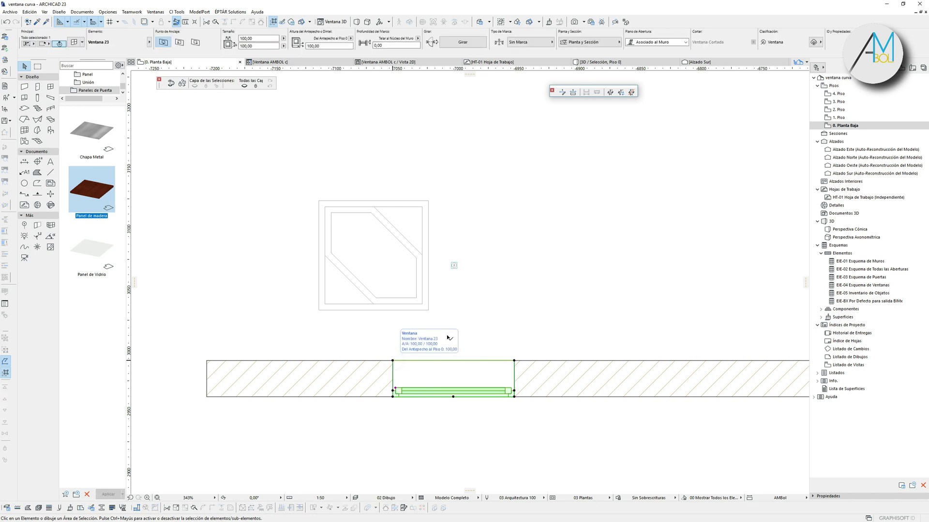
left_click(73, 42)
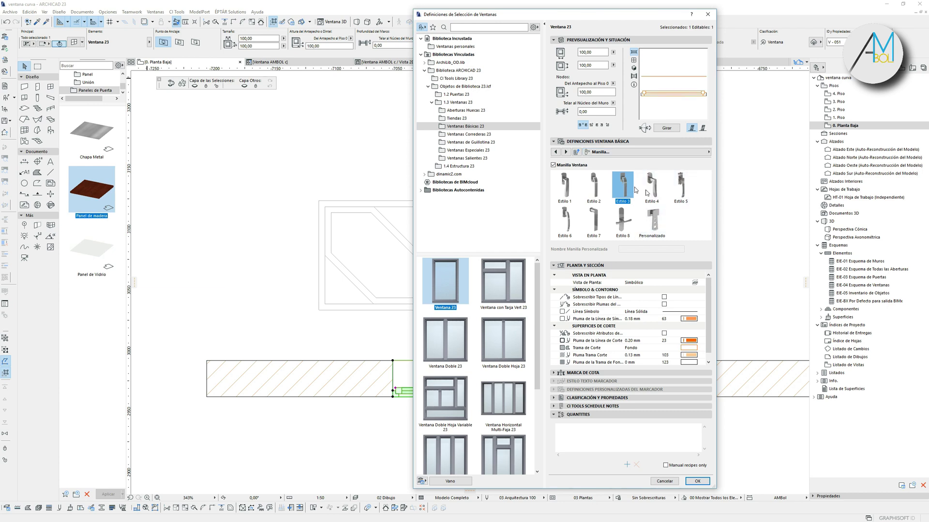
left_click(657, 220)
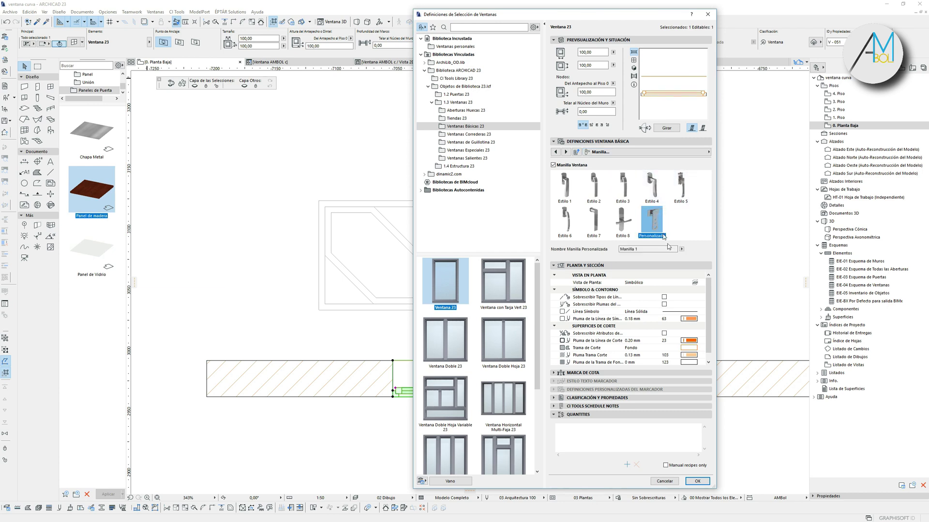
left_click(681, 249)
left_click(695, 251)
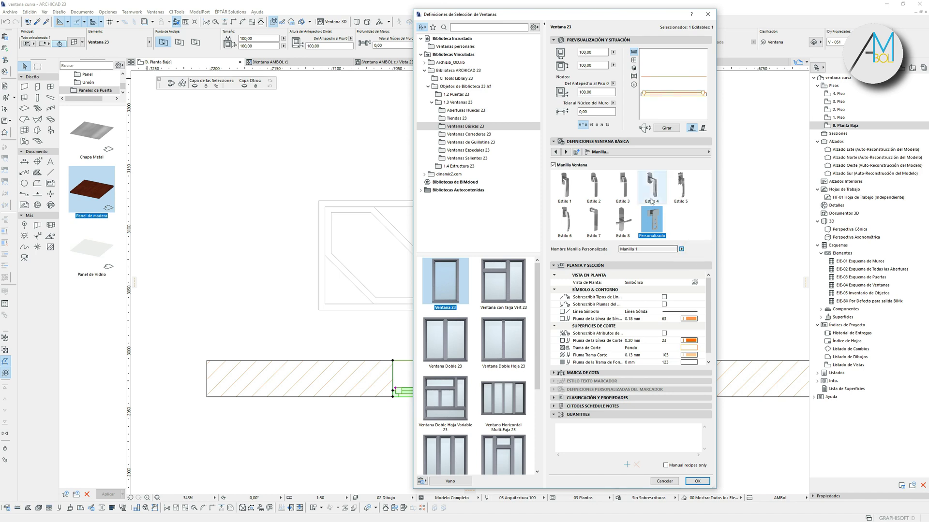
left_click(697, 482)
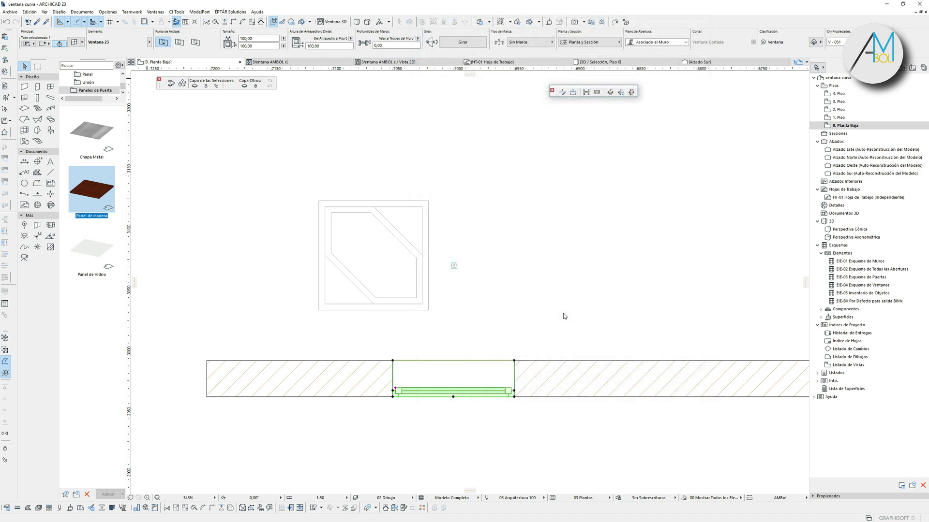
Step: Show the window in its wall in 3D and examine the custom handle on the open leaf up close
key("F5")
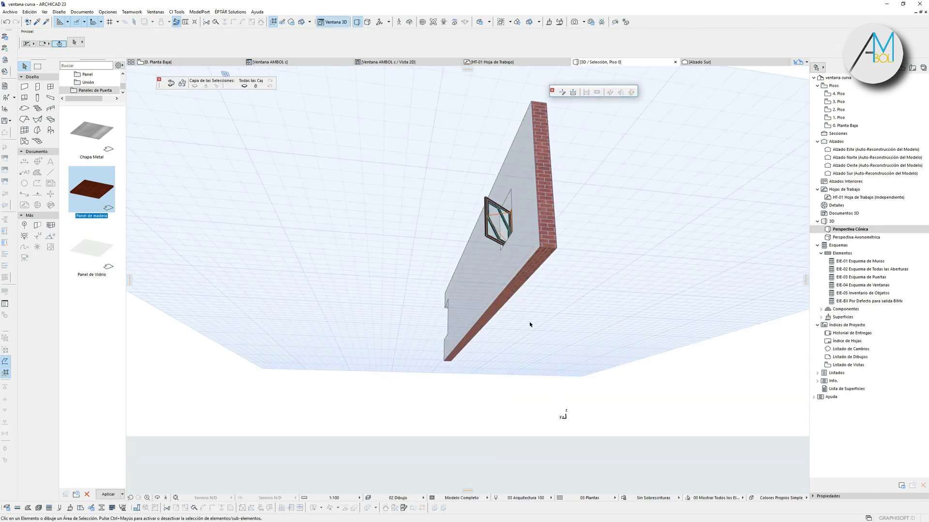
key("o")
left_click_drag(464, 312, 411, 308)
scroll(625, 280, "up", 6)
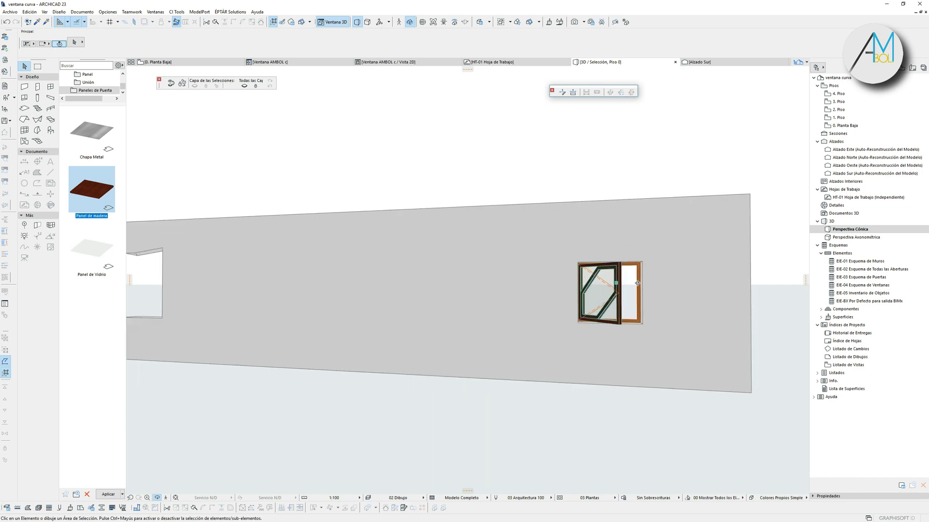
scroll(625, 281, "up", 2)
left_click_drag(625, 281, 576, 262)
scroll(575, 263, "up", 3)
key("o")
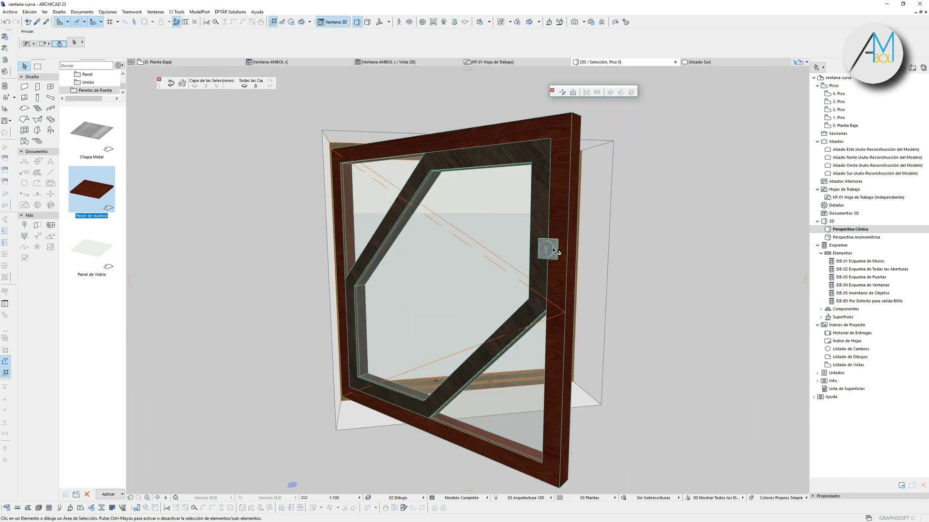
Step: Move the custom handle down the leaf's outer stile to beside the inner frame's lower corner and check its position
left_click(549, 250)
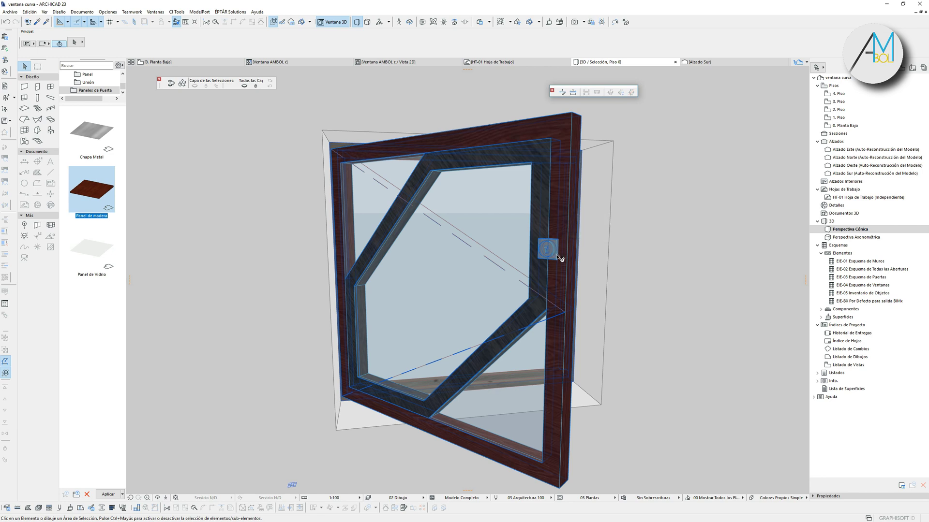
left_click(558, 258)
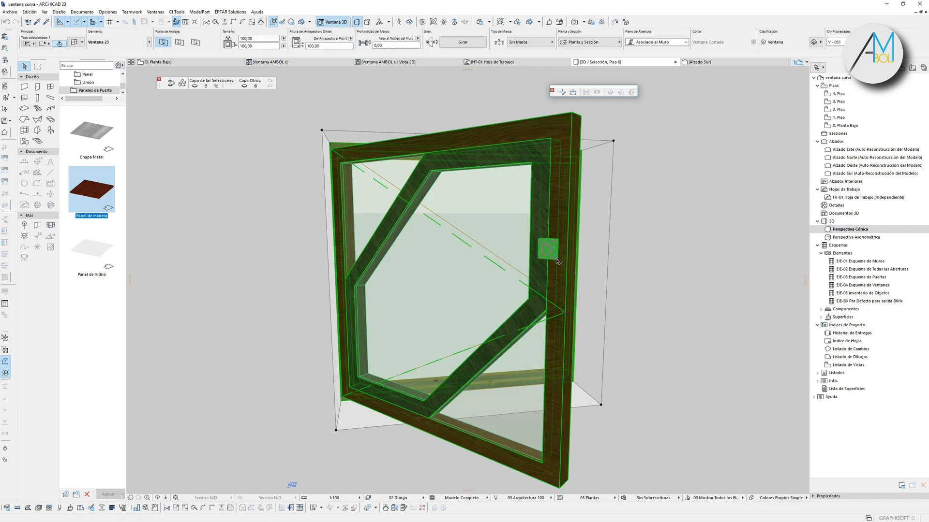
left_click(556, 261)
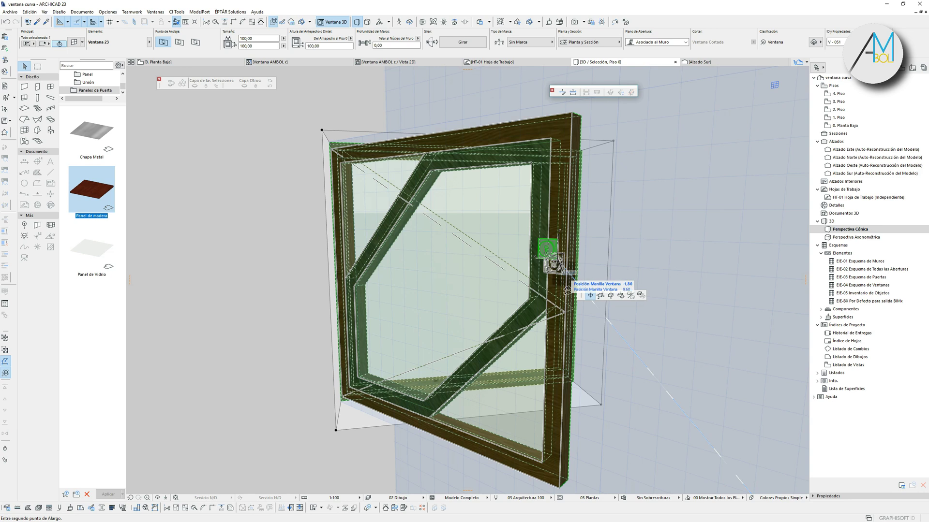
left_click(574, 323)
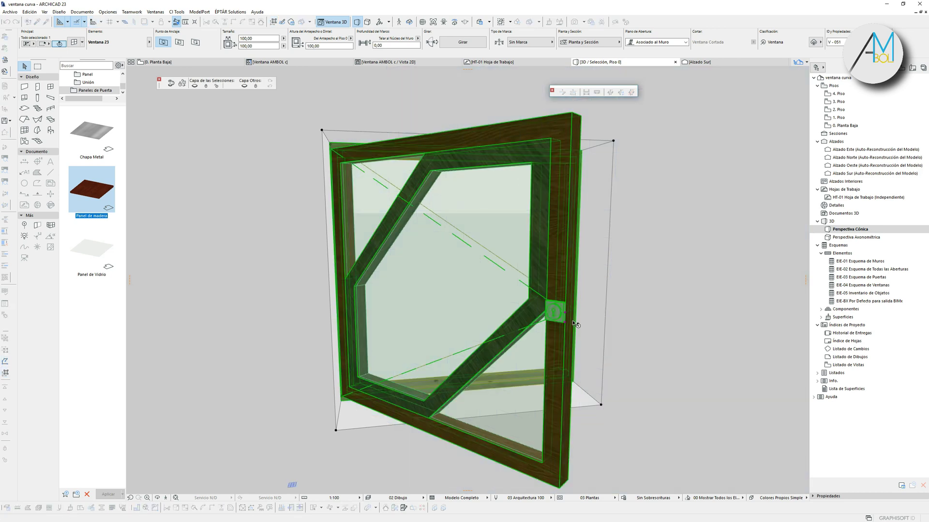
key("Escape")
middle_click_drag(558, 324, 542, 284)
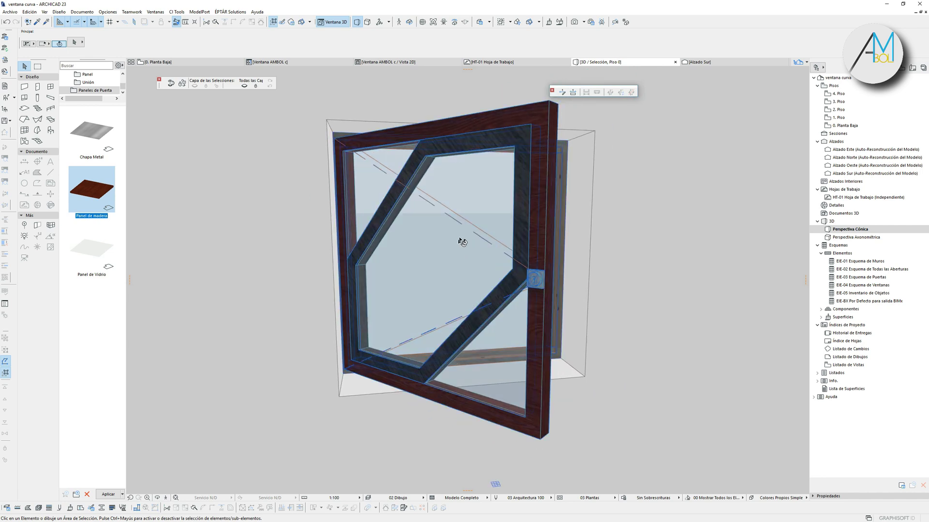
middle_click_drag(488, 239, 473, 249, "shift")
Step: Copy all the slabs of the custom leaf in the floor plan to the empty area beyond the small handle model
key("F2")
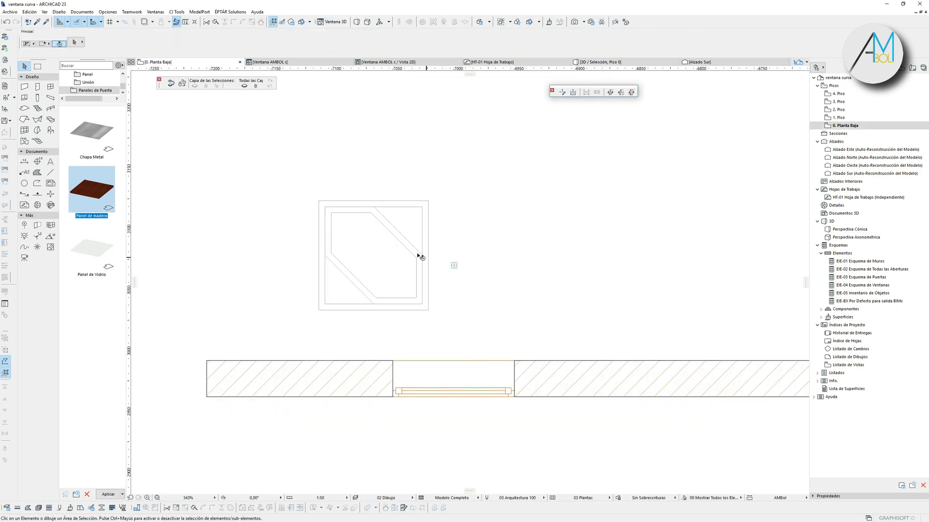
left_click_drag(307, 195, 437, 330)
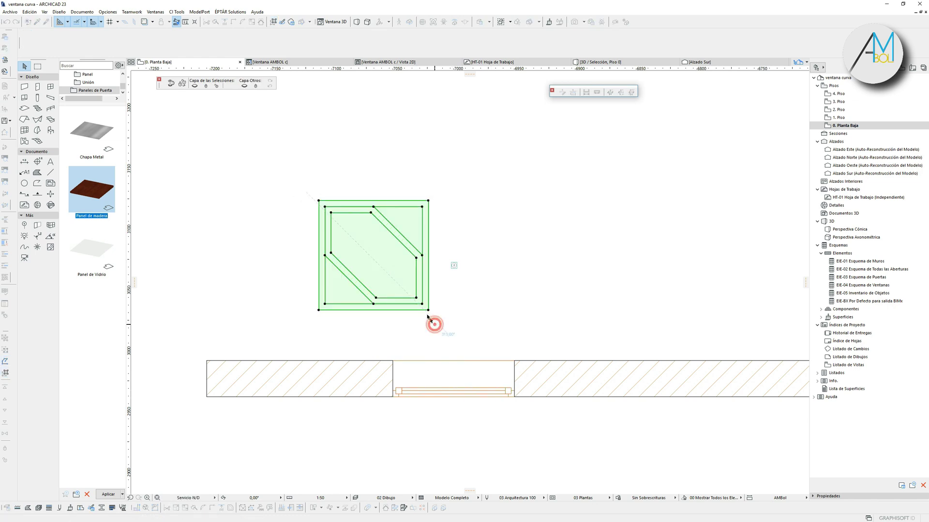
left_click(387, 268)
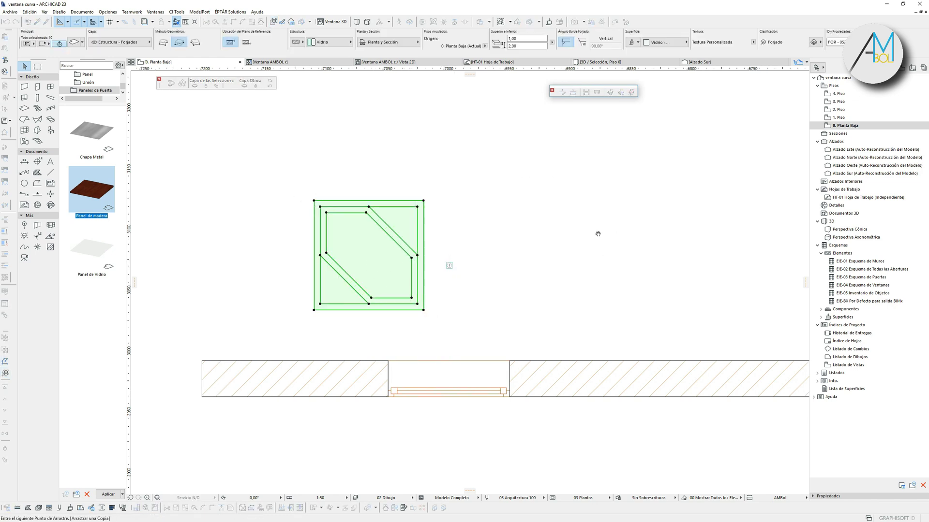
middle_click_drag(598, 234, 421, 232)
left_click(527, 260)
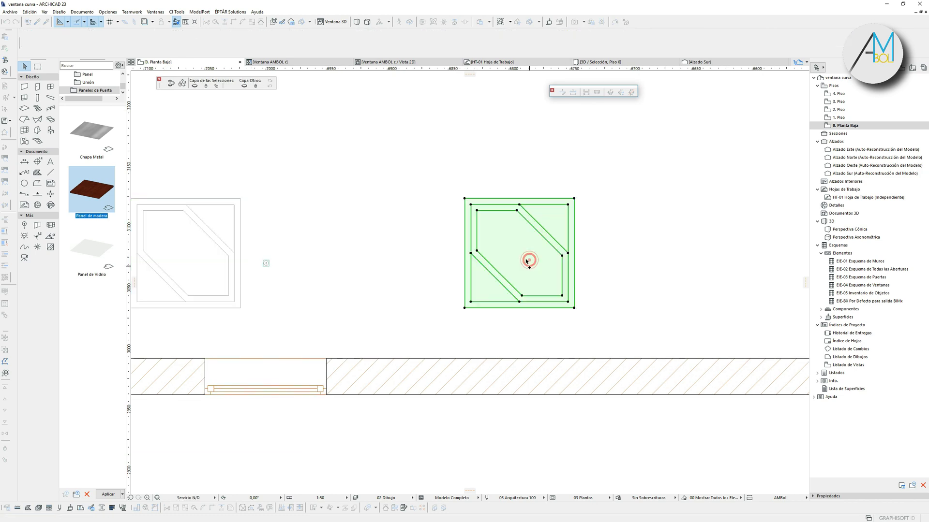
middle_click_drag(553, 285, 489, 248)
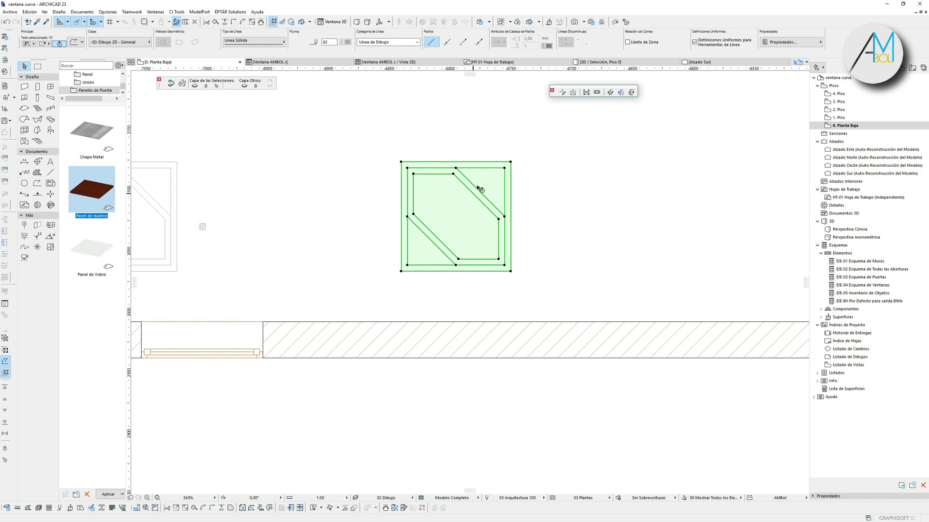
middle_click_drag(496, 243, 464, 265)
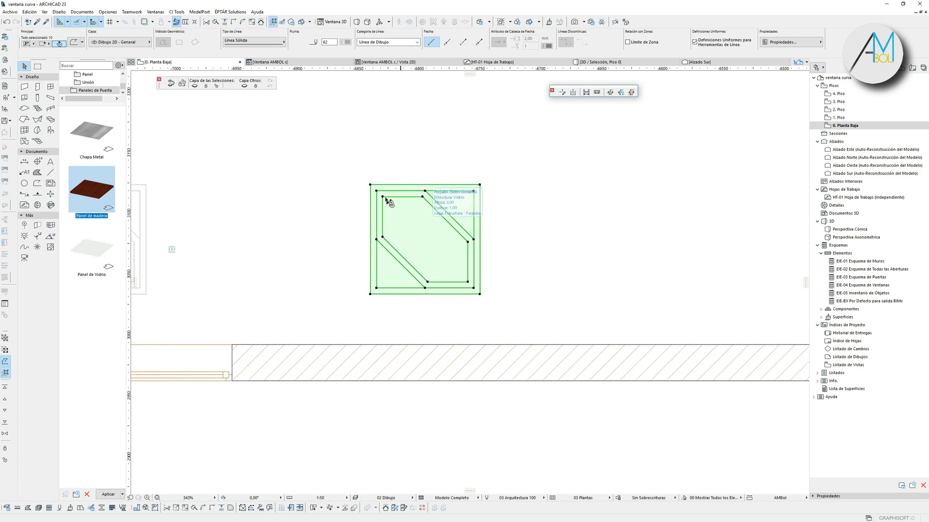
middle_click_drag(427, 192, 406, 228)
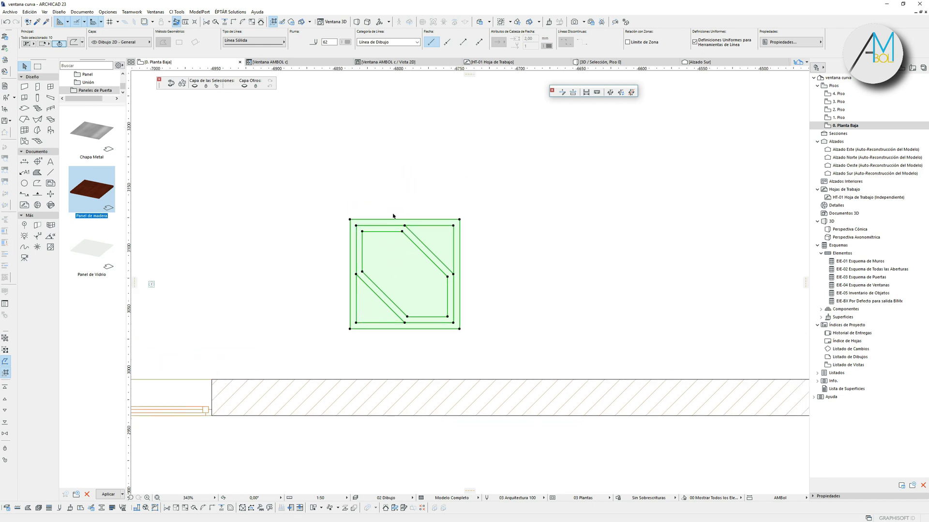
key("Escape")
Step: Draw a rectangular slab over the copied leaf's full outer outline, using the settings of its outer wooden frame slab
scroll(456, 234, "up", 3)
left_click(453, 227, "alt")
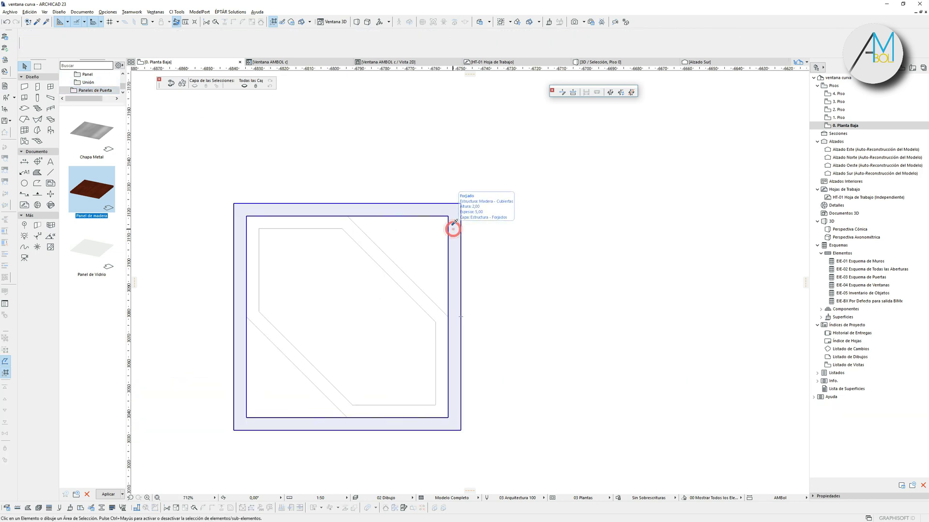
scroll(325, 239, "down", 3)
scroll(302, 232, "up", 2)
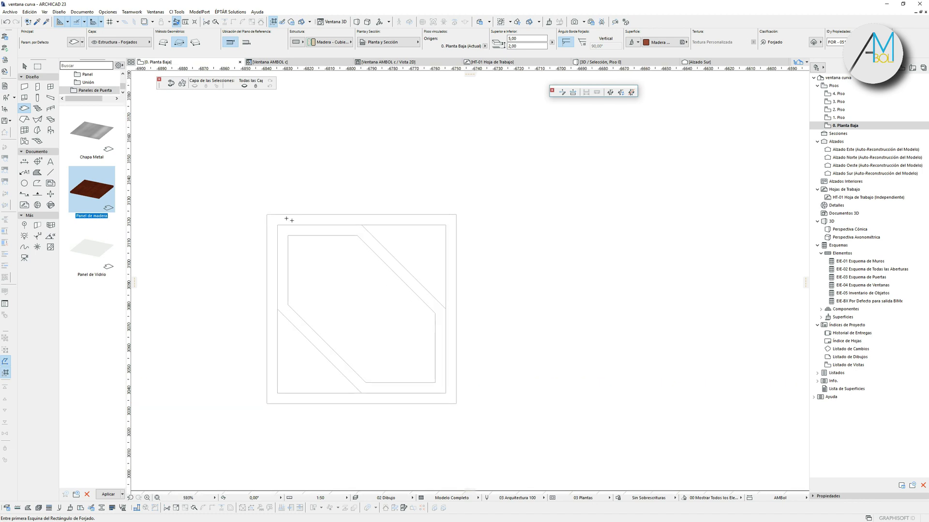
left_click(267, 213)
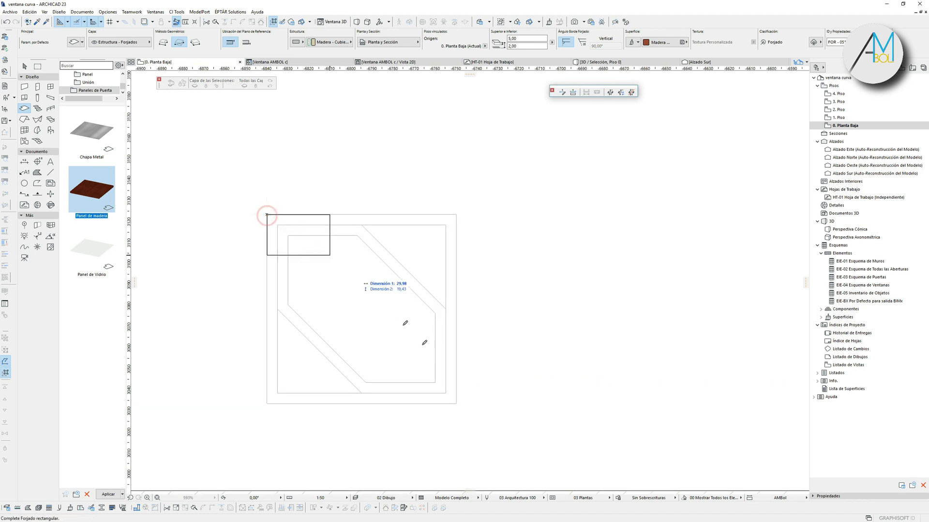
left_click(455, 403)
Step: Offset all edges of the new slab outward by 5.00 and cut a hole in it along the leaf's outer outline
left_click(455, 253, "shift")
left_click(456, 213)
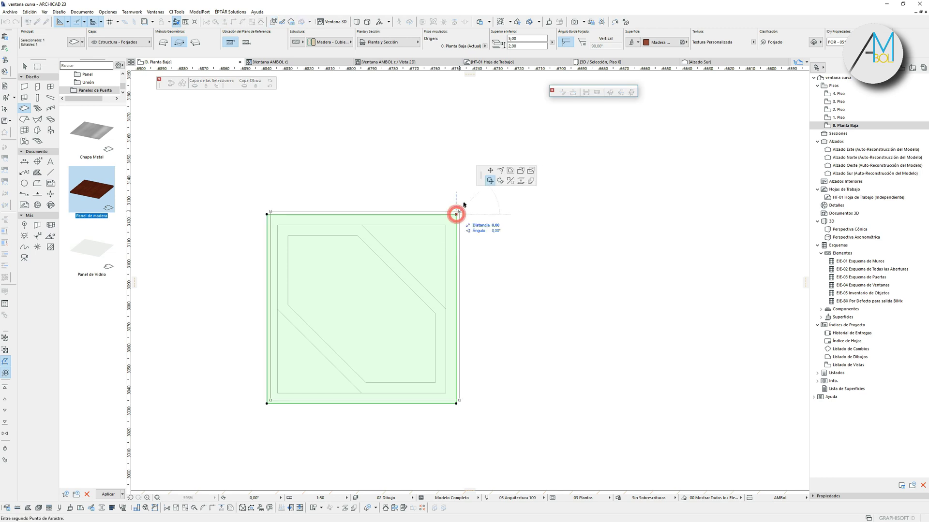
left_click(446, 280)
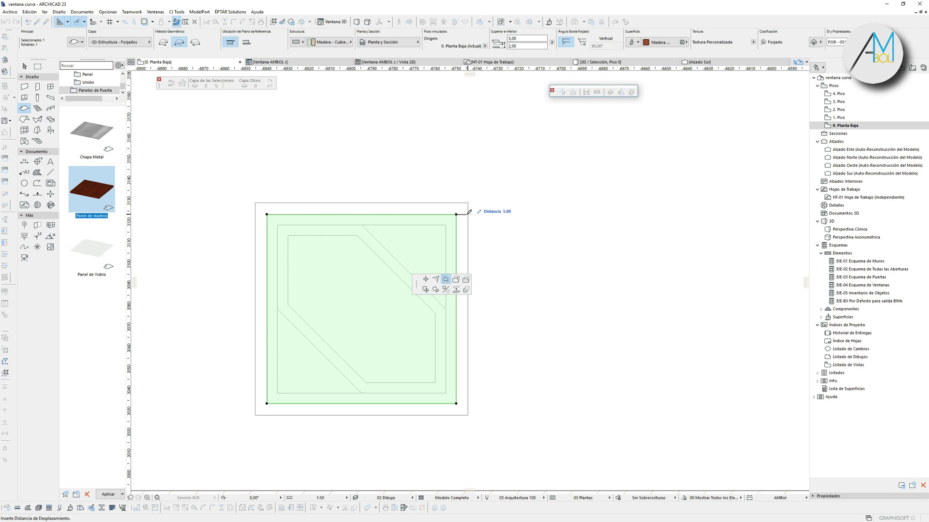
left_click(469, 201)
left_click(453, 204, "alt")
left_click(446, 215)
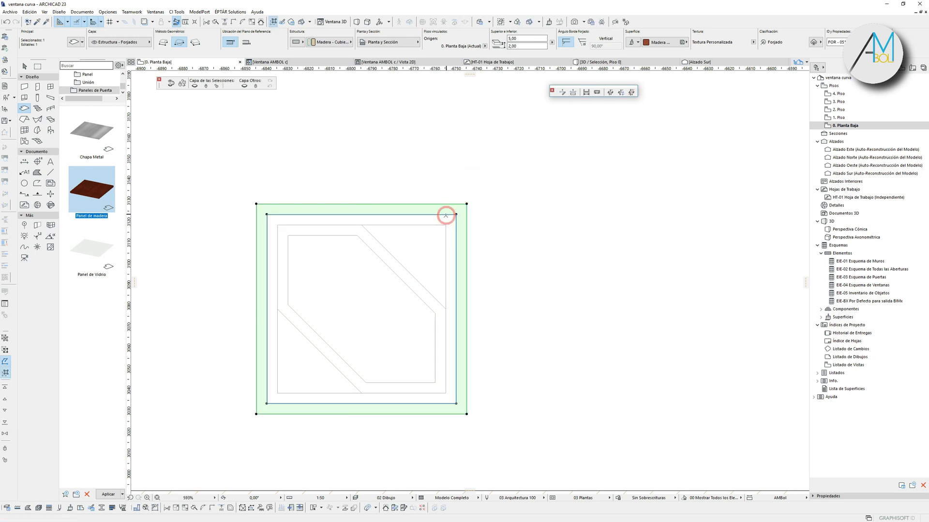
Step: Show all the slabs of the copied leaf and its surrounding frame in 3D and orbit to view them obliquely
key("Escape")
left_click(488, 190)
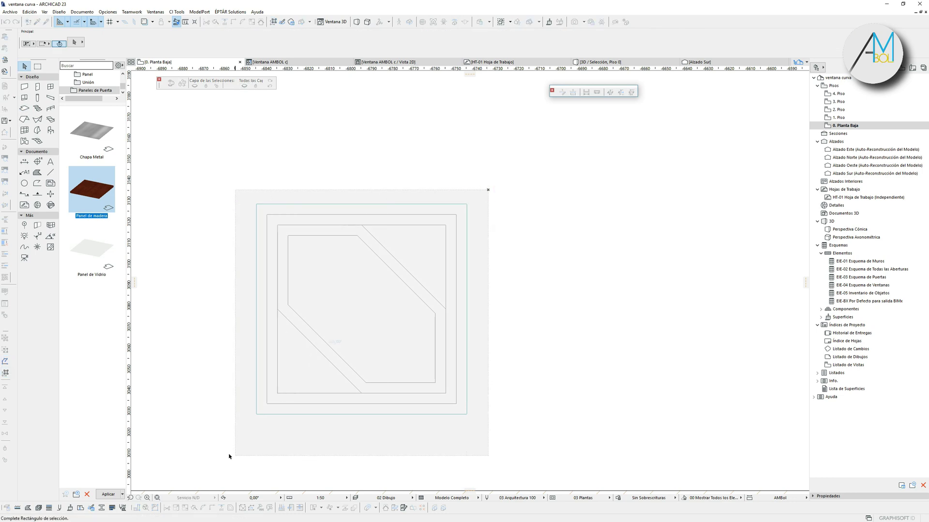
left_click(229, 456)
key("F5")
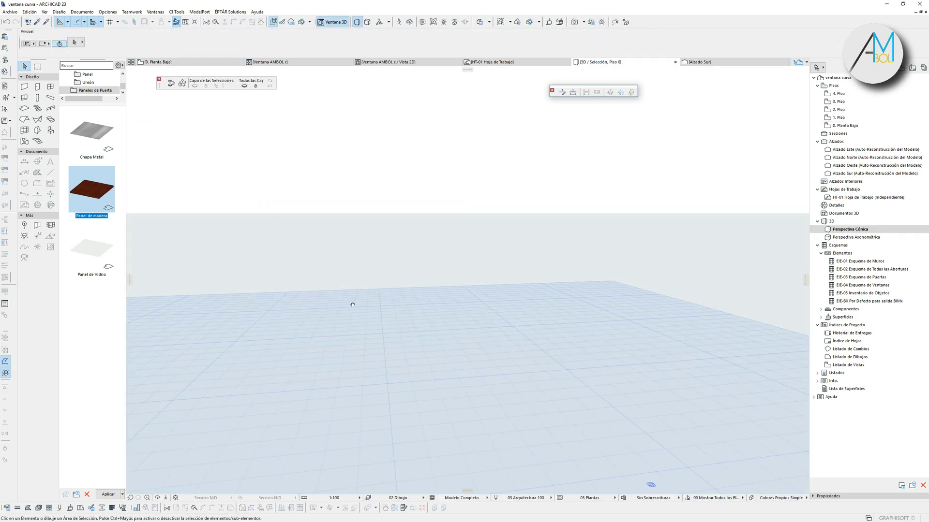
left_click_drag(484, 327, 515, 289)
Step: Set the surrounding frame slab's elevation to 0.00 and its thickness to 10.00
left_click(466, 336)
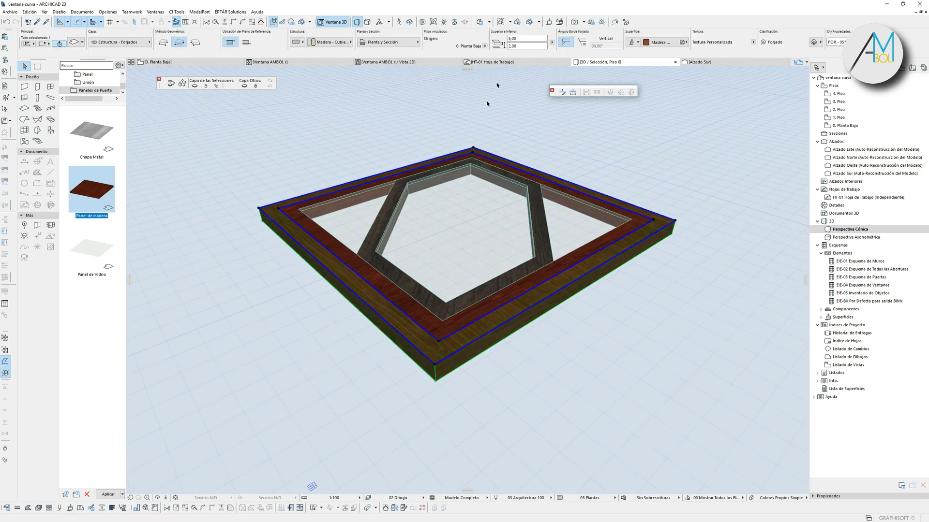
left_click(522, 47)
type("0")
key("Return")
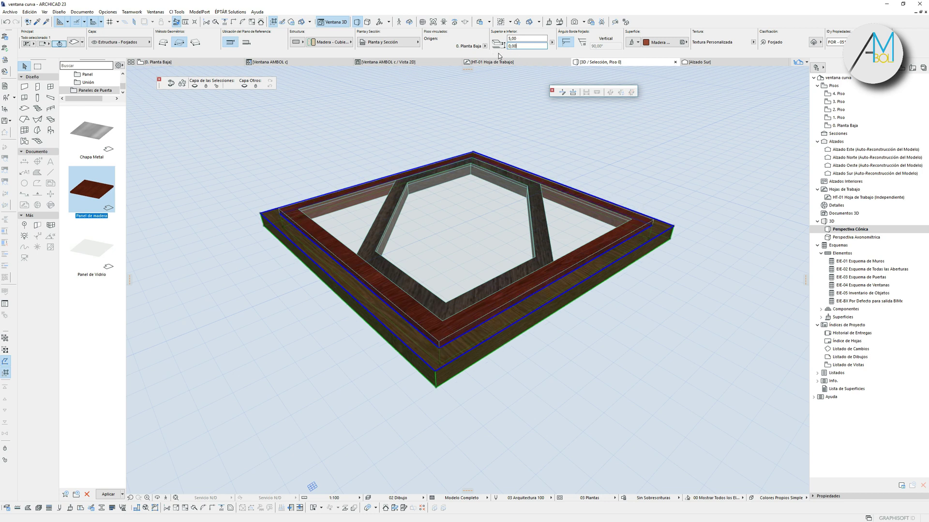
left_click(524, 39)
type("10")
key("Return")
key("Escape")
middle_click_drag(485, 293, 485, 361)
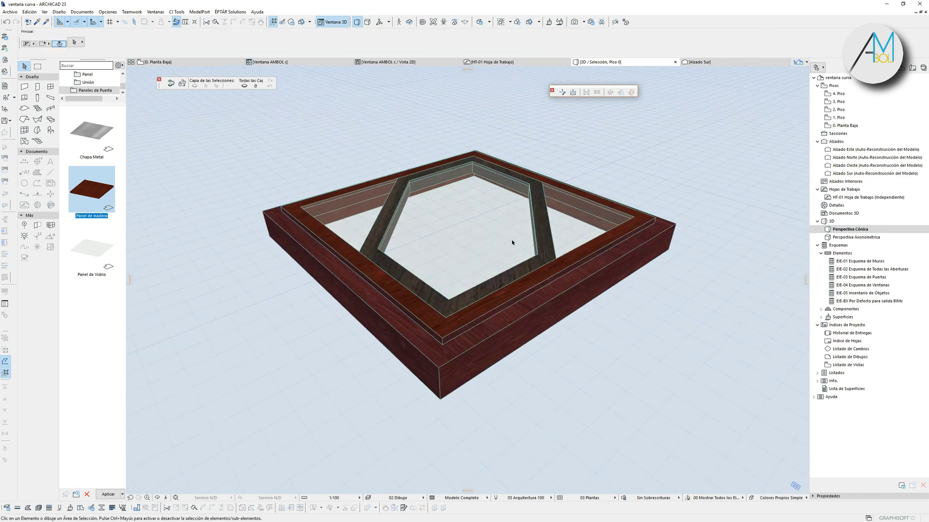
Step: Save all the slabs of the framed leaf in the floor plan as a window named Nueva Ventana 1 in the embedded library
key("F2")
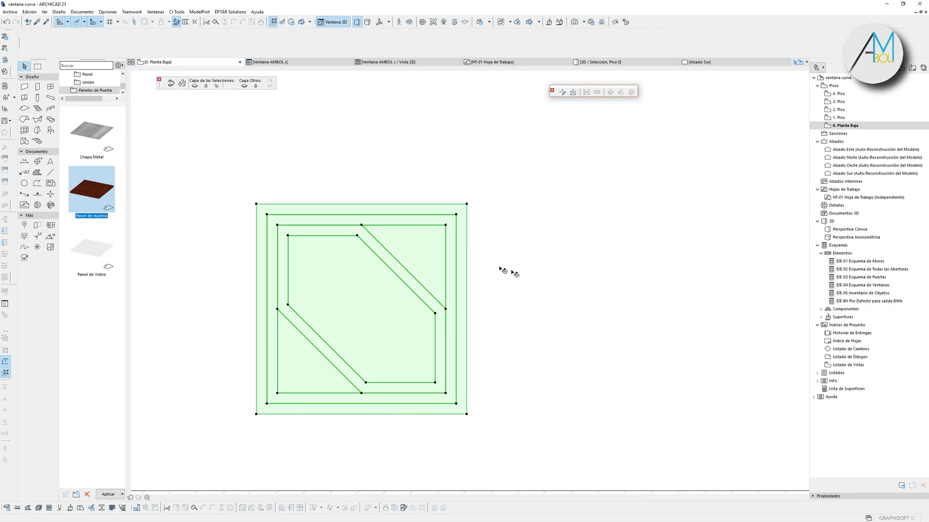
key("Escape")
scroll(478, 247, "down", 5)
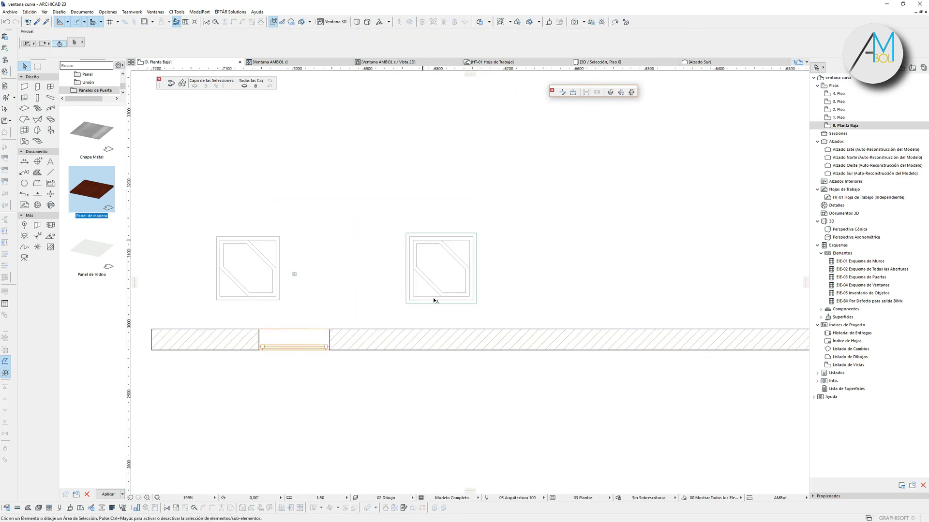
left_click_drag(382, 225, 521, 320)
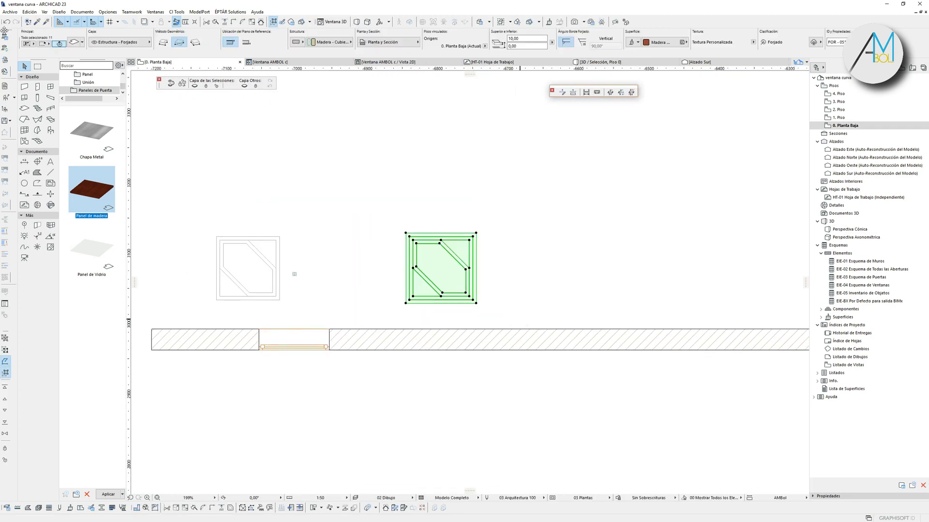
left_click(7, 13)
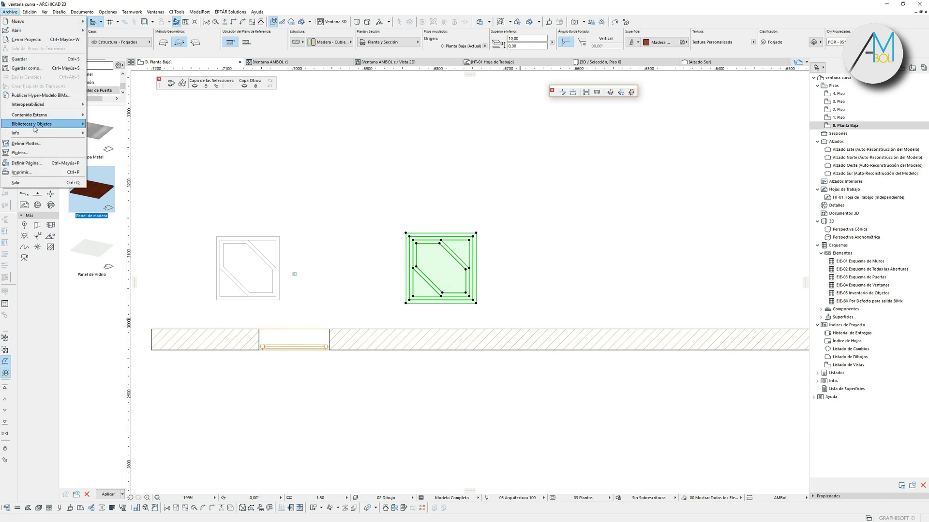
mouse_move(47, 127)
mouse_move(154, 194)
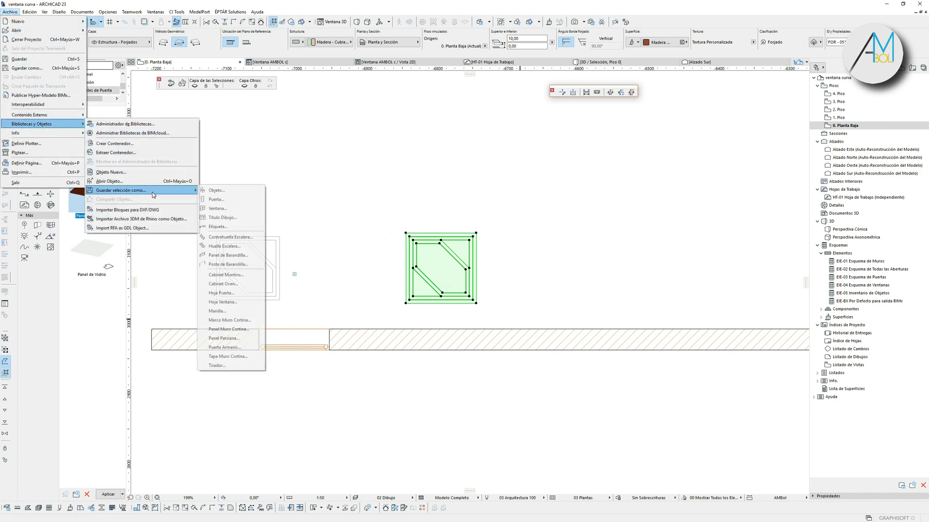
left_click(229, 209)
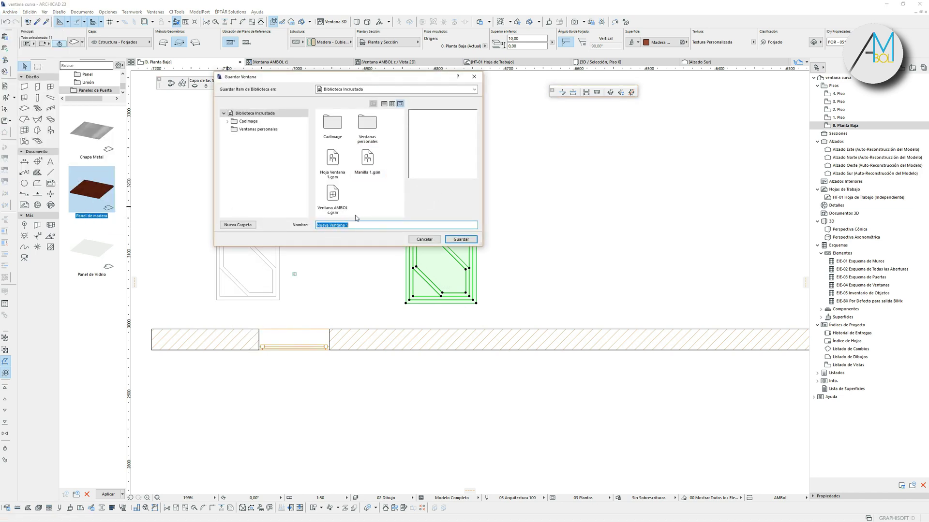
left_click(461, 239)
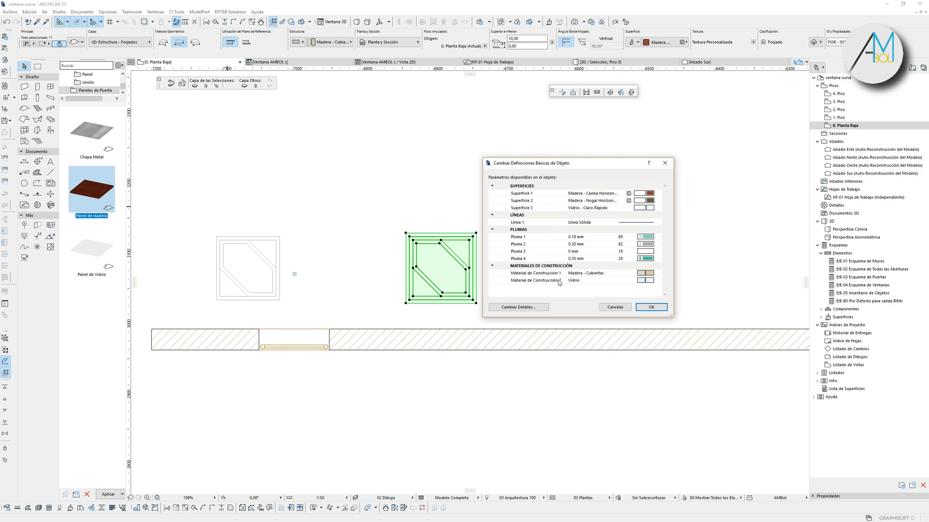
Step: Rename the new window's three surface parameters as Marco, Hoja and Vidrio and accept the object's basic settings
left_click(534, 196)
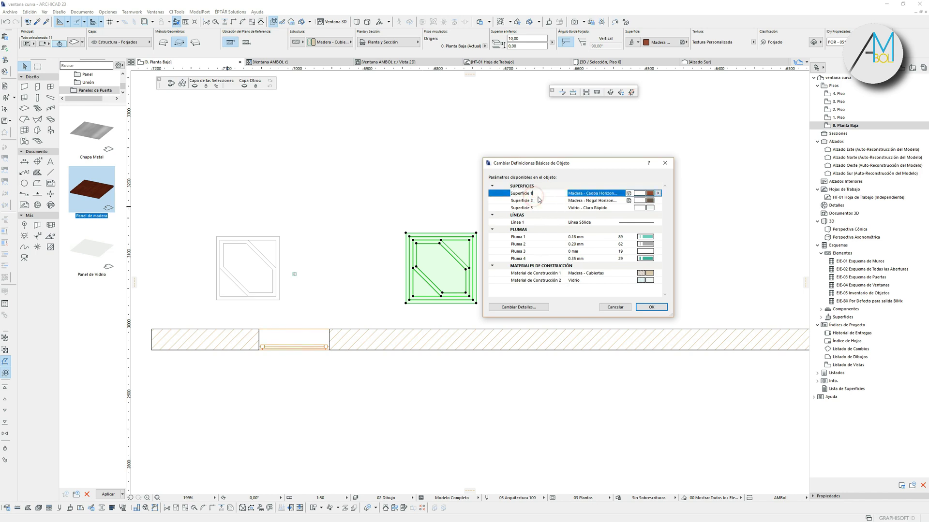
left_click_drag(532, 193, 499, 199)
left_click(566, 200)
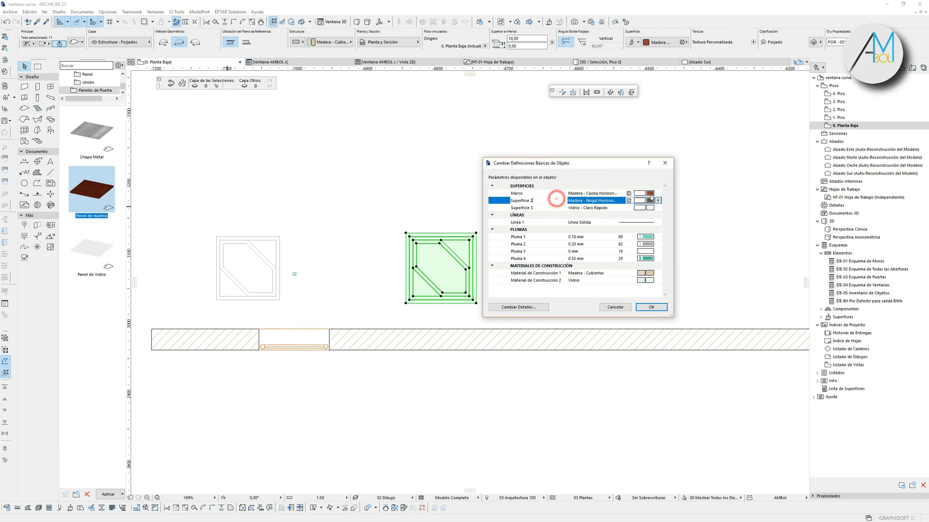
left_click_drag(539, 198, 500, 205)
type("Hoja")
left_click(532, 208)
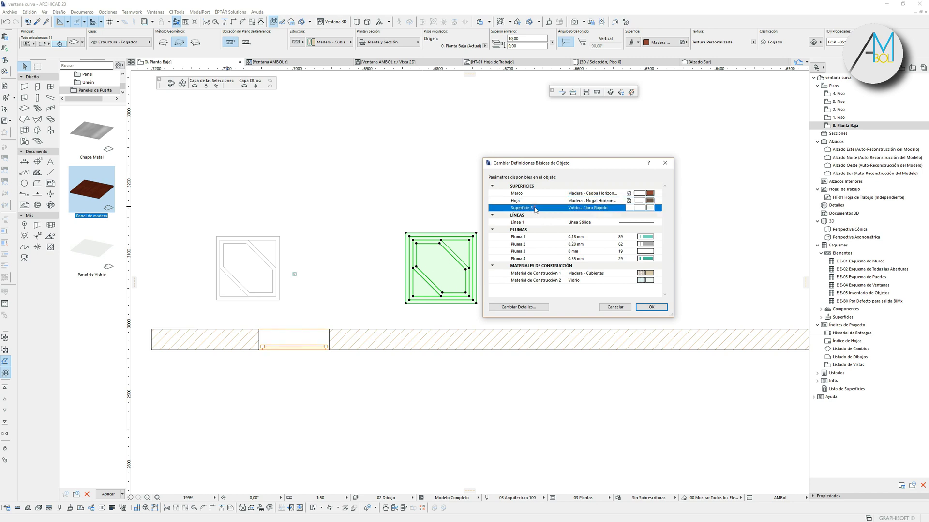
double_click(540, 207)
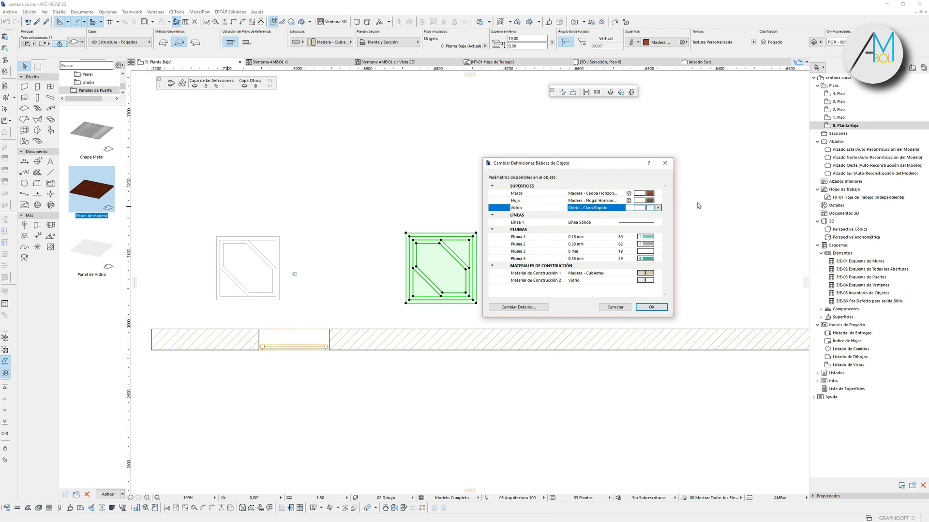
left_click(651, 307)
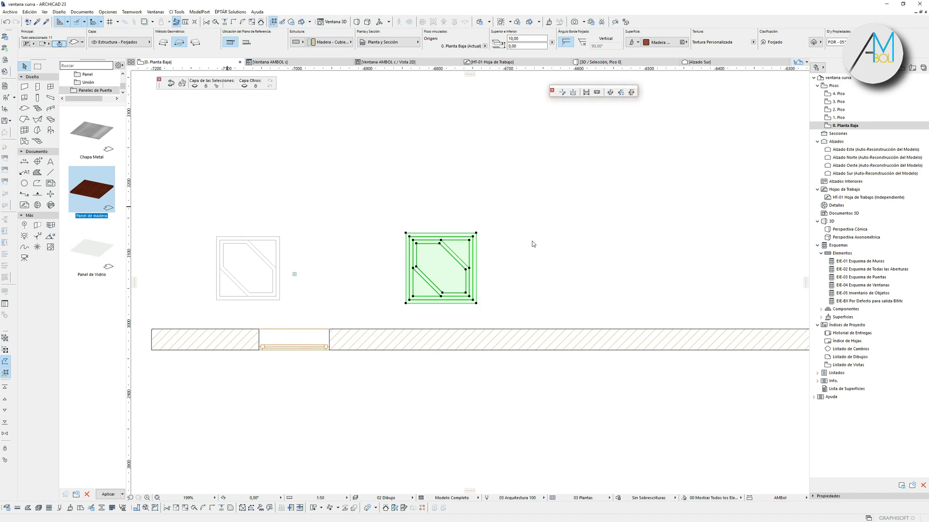
Step: Place the Nueva Ventana 1 window in the straight wall below the framed model, oriented toward the wall's lower face
left_click(414, 211)
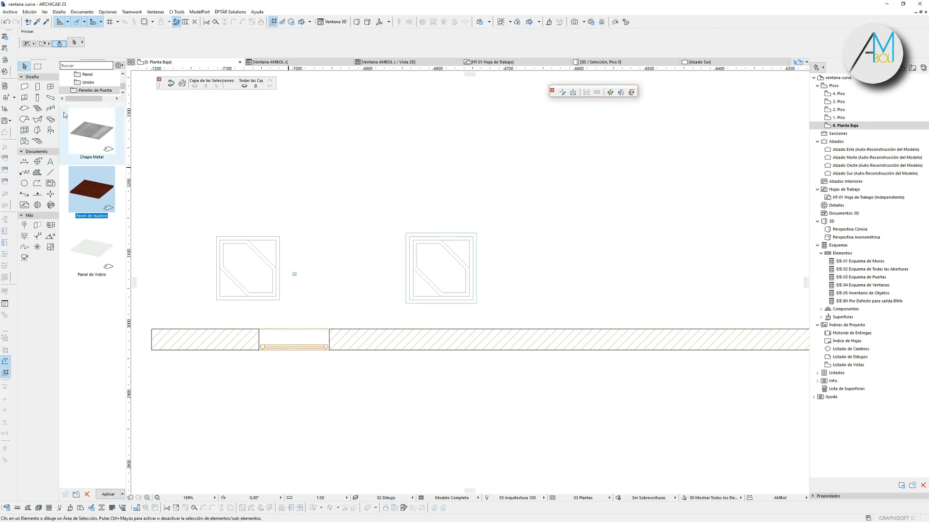
left_click(51, 87)
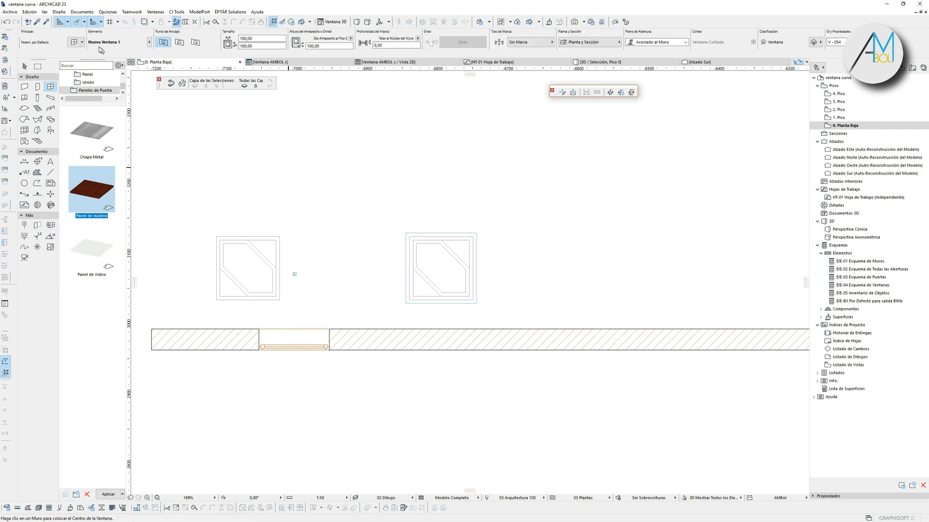
left_click(424, 339)
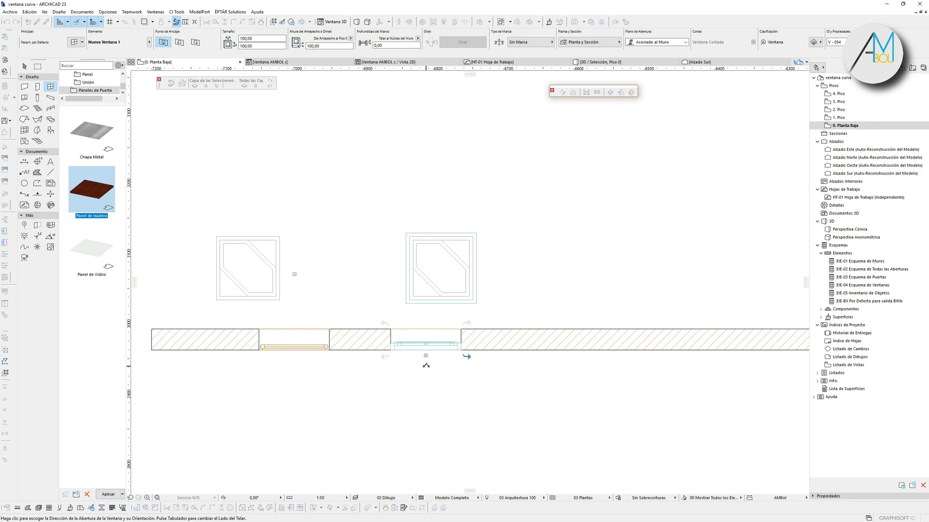
left_click(426, 366)
Step: Show the wall in 3D and examine the newly placed custom window from the front at close range
left_click(482, 344, "shift")
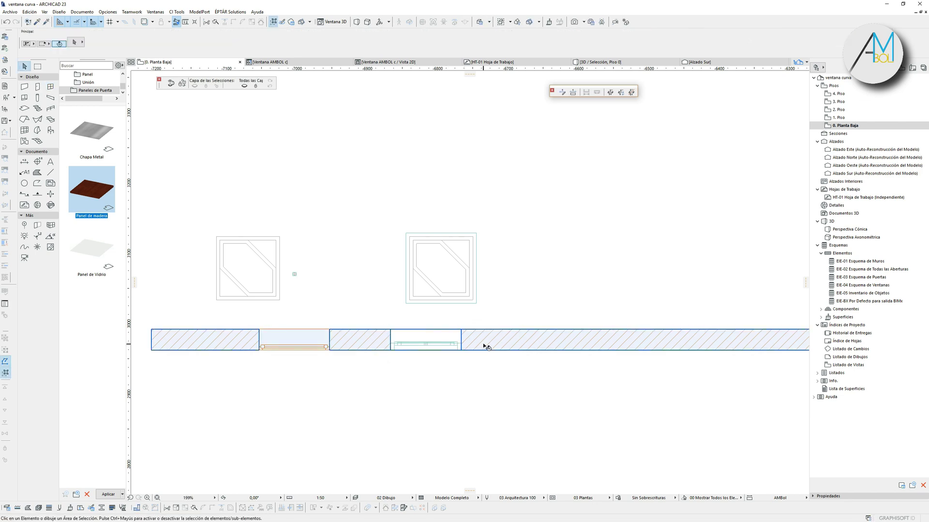
key("F5")
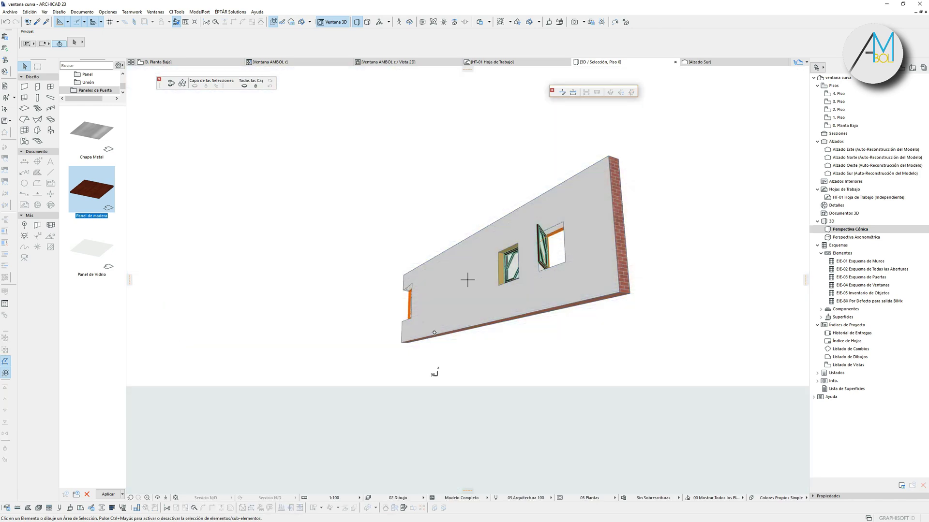
middle_click_drag(434, 332, 673, 379, "shift")
scroll(547, 272, "up", 6)
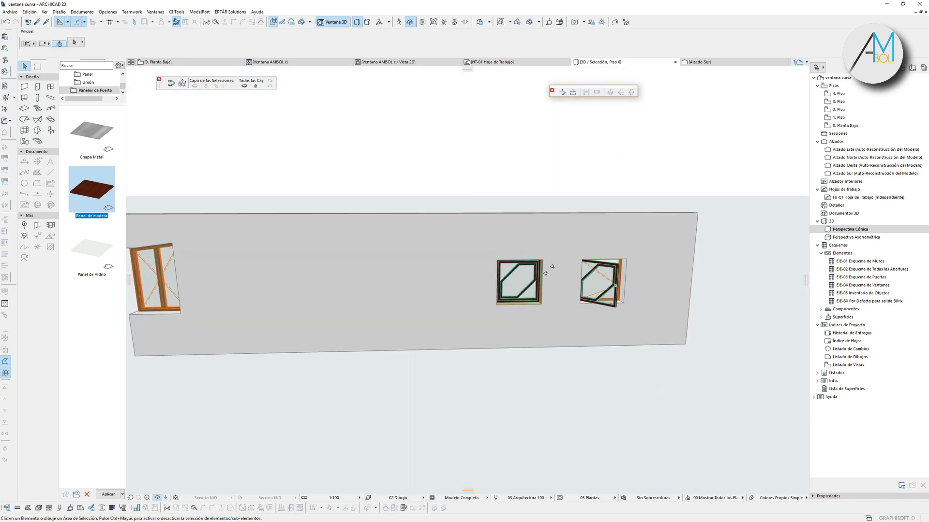
scroll(537, 285, "up", 3)
scroll(535, 276, "down", 3)
scroll(536, 267, "up", 2)
middle_click_drag(536, 268, 411, 284, "shift")
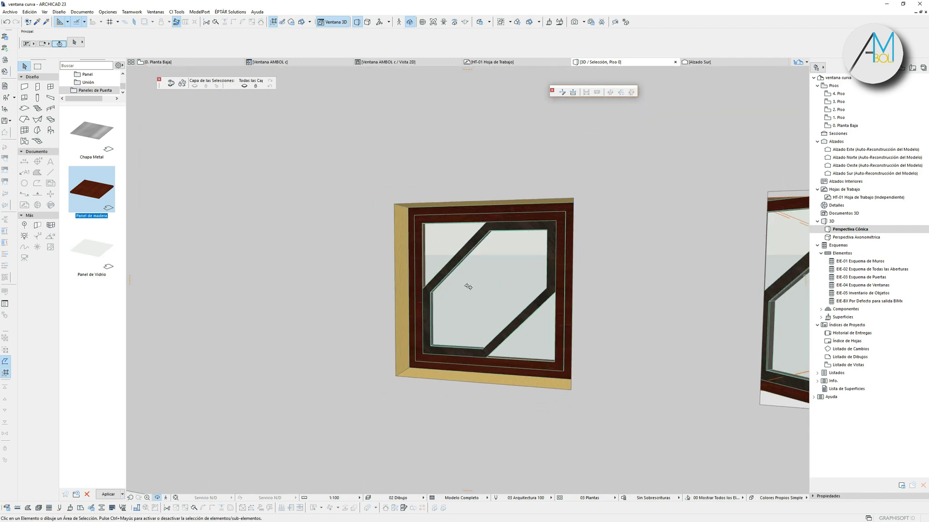
scroll(473, 290, "up", 2)
Step: Examine the custom window's symbol in the floor plan and compare it with the neighbouring window in the wall
key("F2")
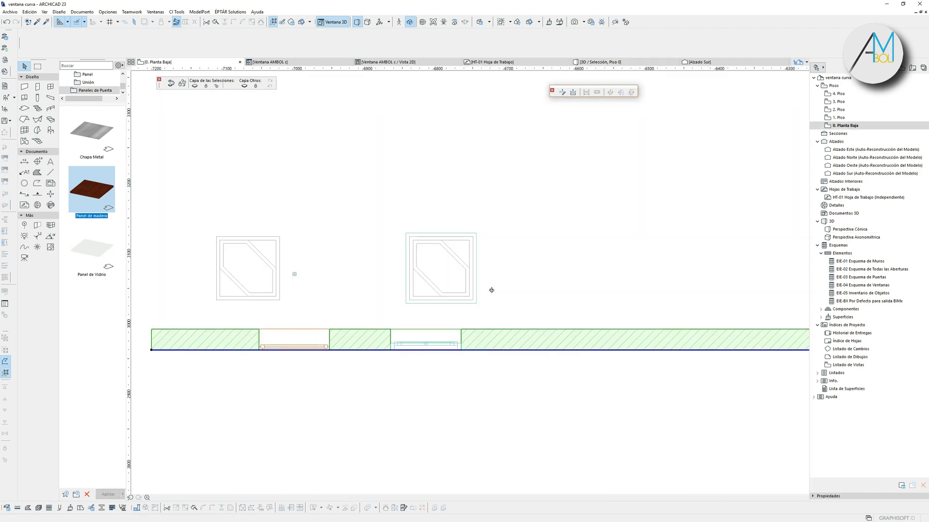
scroll(425, 357, "up", 4)
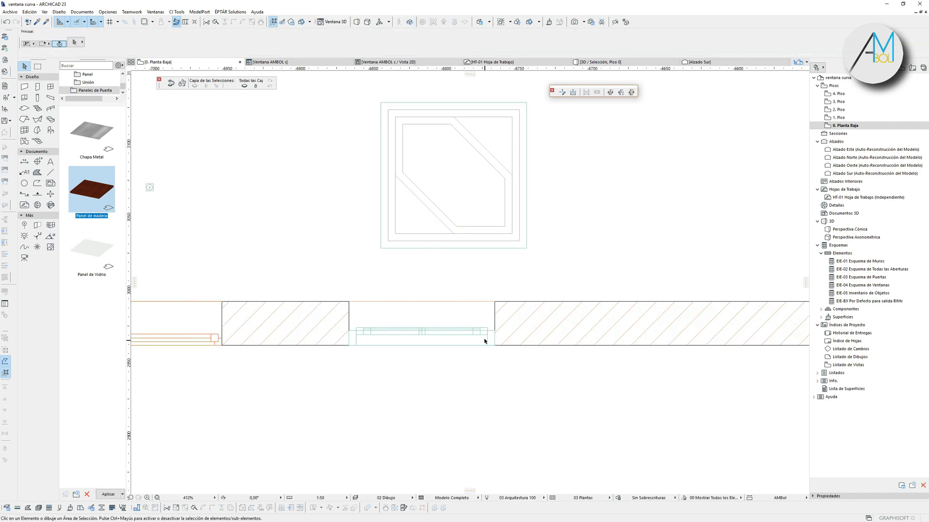
middle_click_drag(438, 370, 488, 365)
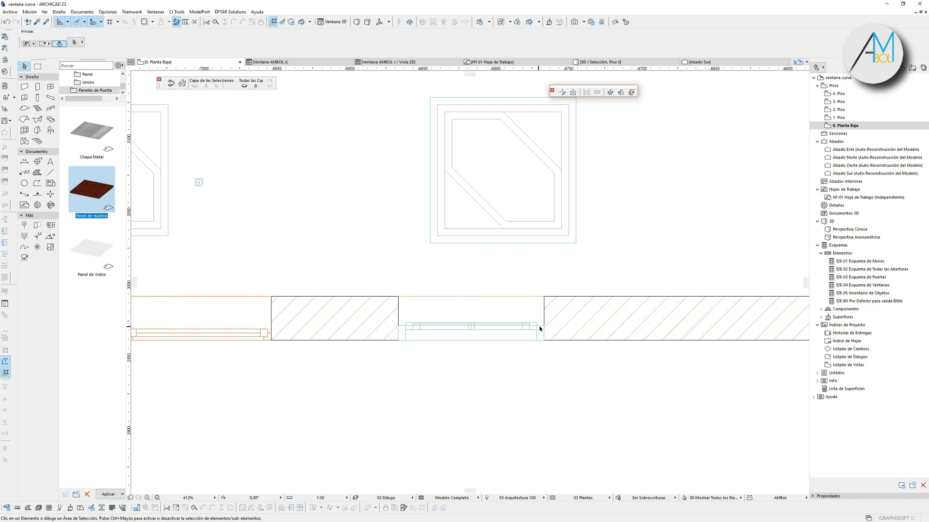
scroll(544, 338, "up", 6)
scroll(548, 303, "down", 2)
scroll(549, 303, "down", 1)
scroll(300, 310, "up", 3)
scroll(359, 308, "down", 2)
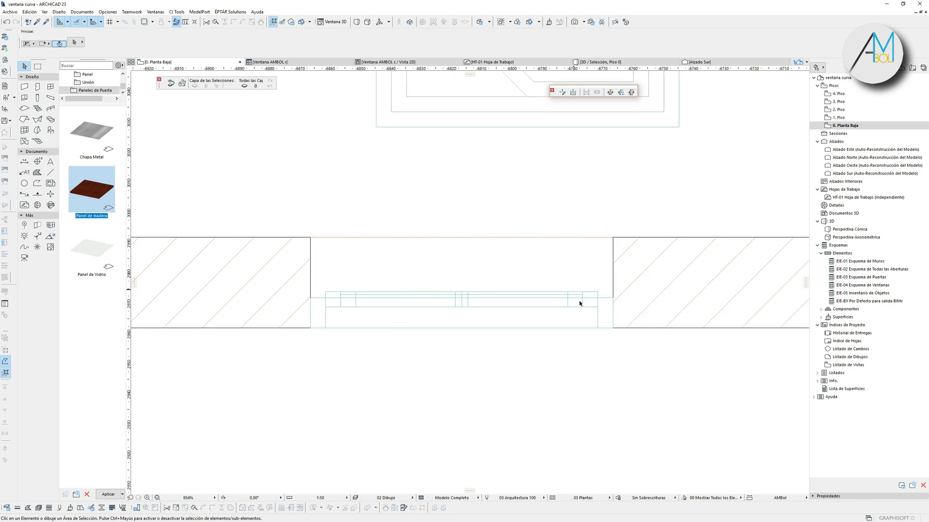
scroll(557, 318, "down", 2)
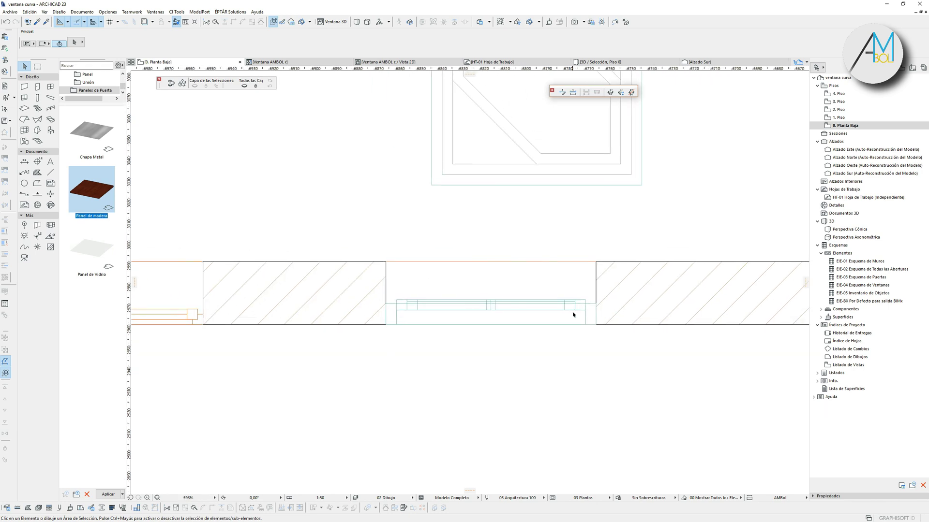
scroll(566, 296, "down", 2)
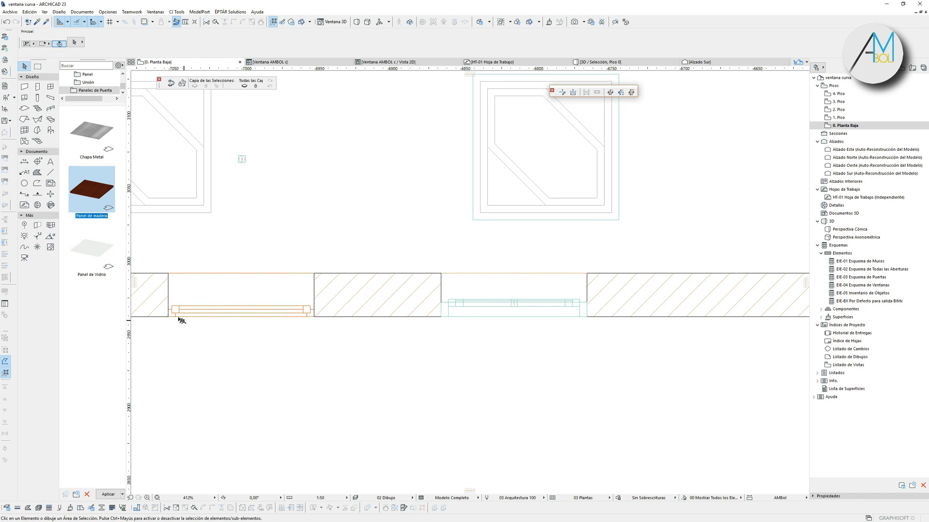
middle_click_drag(461, 330, 424, 321)
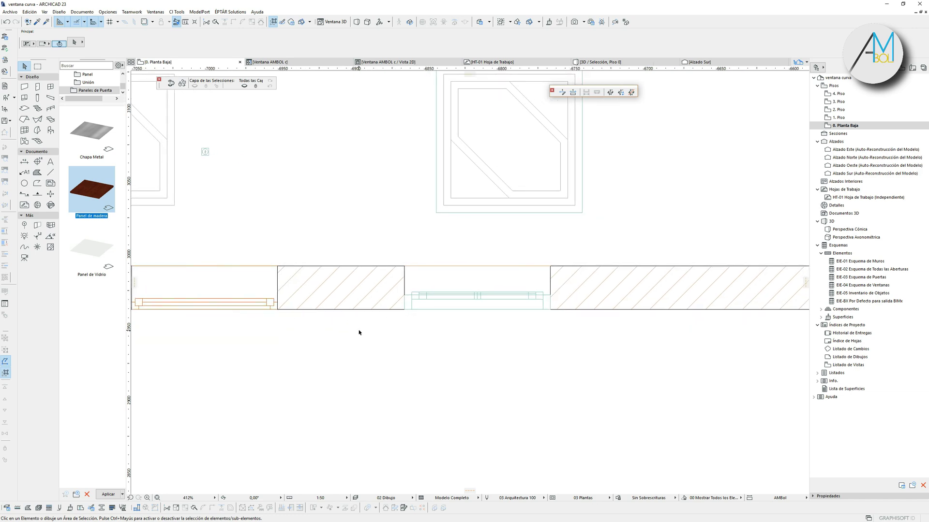
Step: Open the library object of the placed Nueva Ventana 1 window for editing
left_click(406, 269)
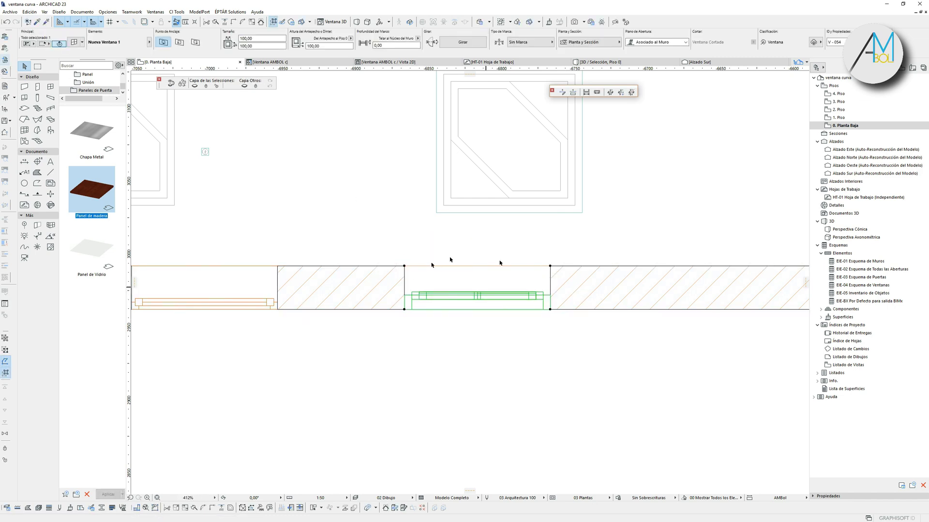
left_click(9, 12)
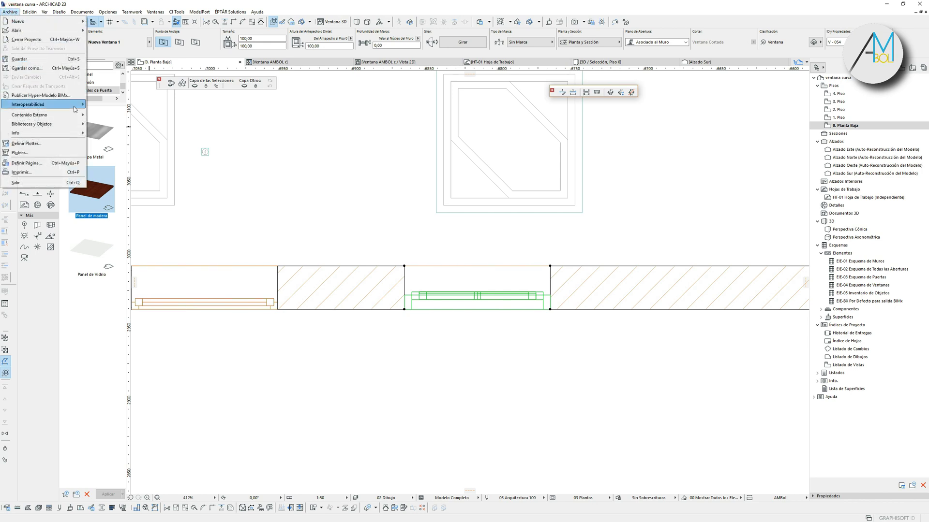
mouse_move(61, 127)
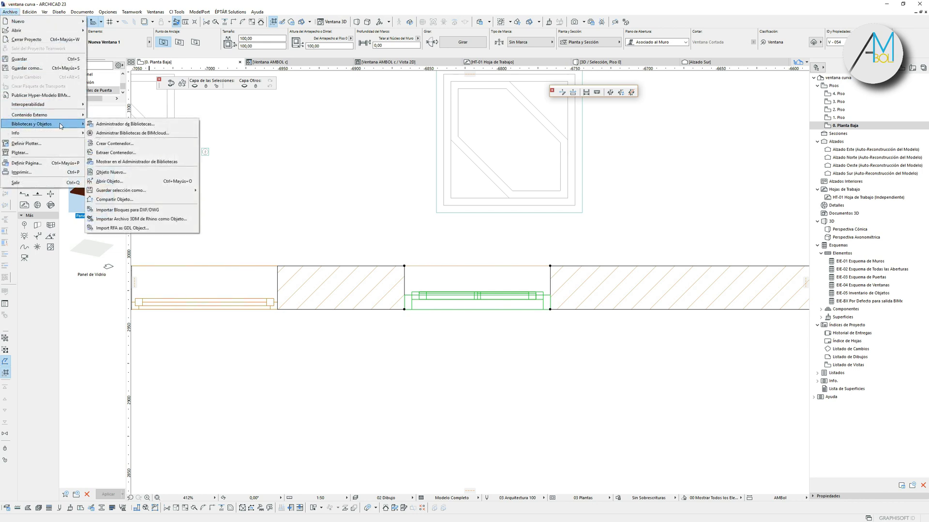
left_click(130, 182)
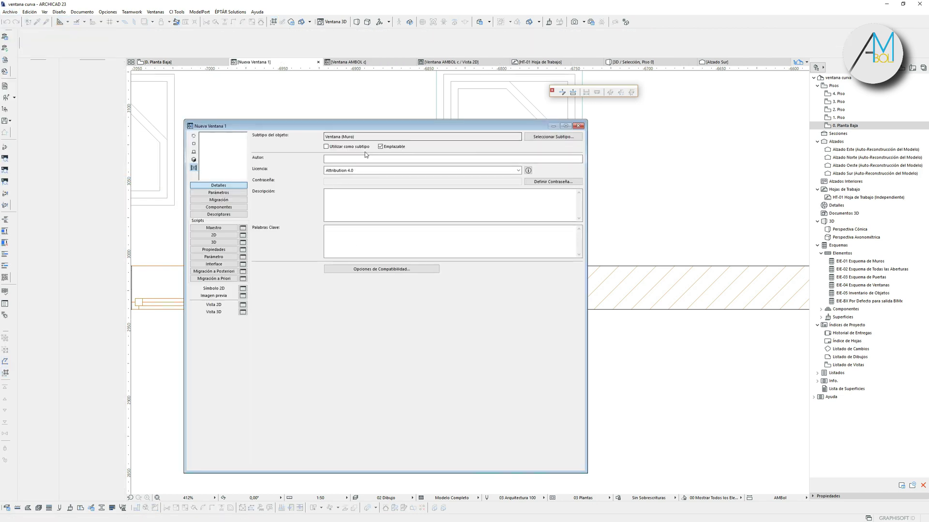
Step: Show the object's 2D script and compare its 2D view preview with its 2D symbol preview
left_click(215, 235)
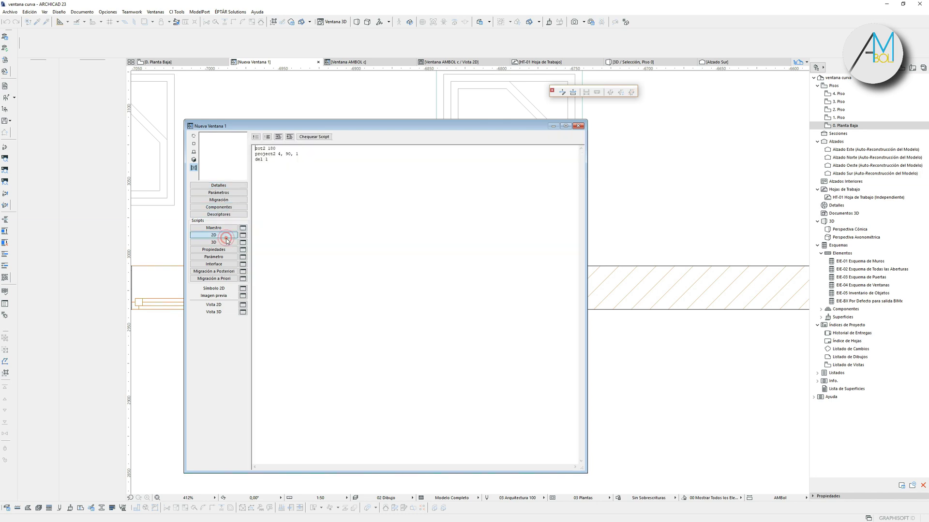
left_click_drag(298, 125, 384, 123)
left_click(283, 141)
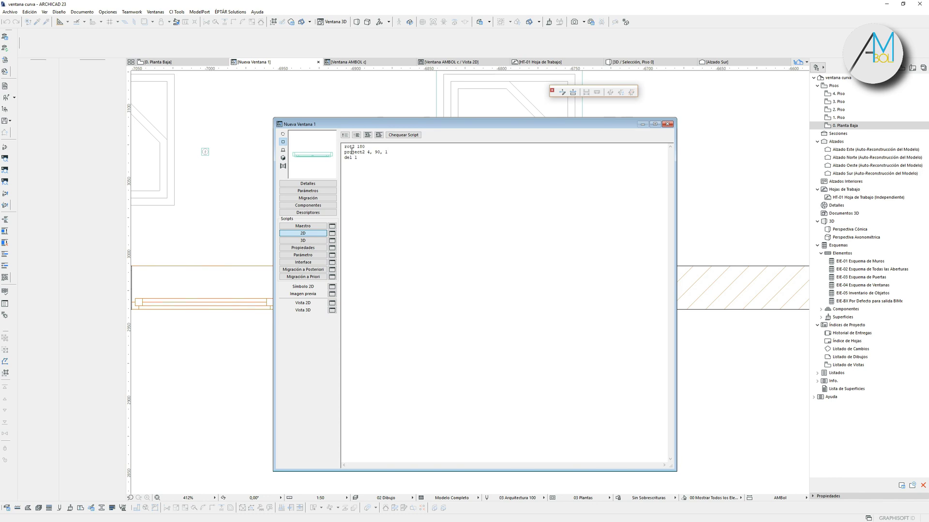
type("1")
left_click(283, 134)
Step: Open the object's 2D view and copy the complete window linework enclosed in a rectangular selection area
left_click(332, 303)
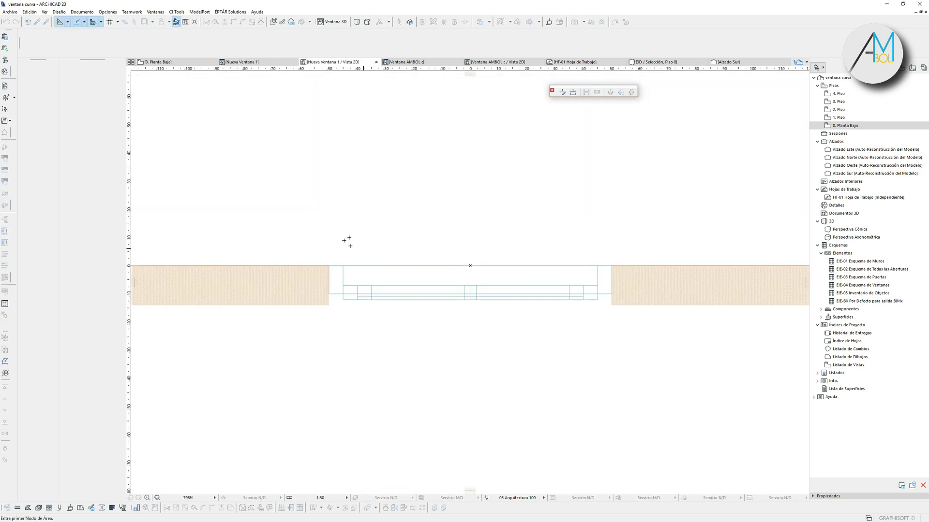
left_click(317, 245)
left_click(632, 338)
key("Escape")
key("ctrl+c")
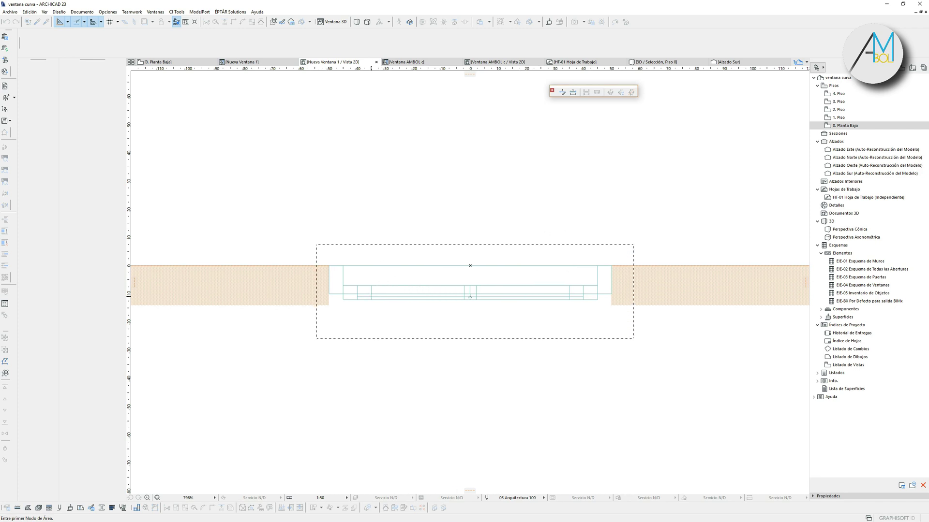
Step: Open the object's 2D symbol window and paste the copied window linework between the two wall pieces
left_click(248, 62)
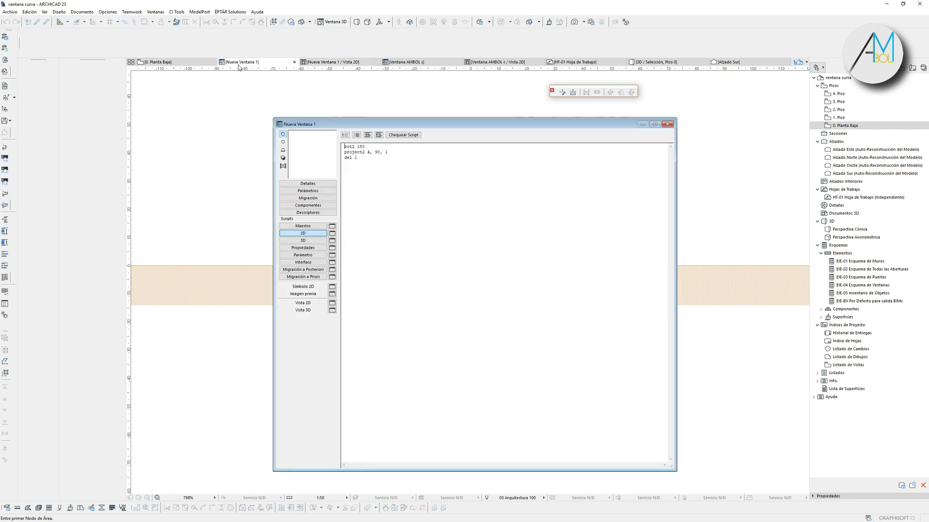
left_click(332, 288)
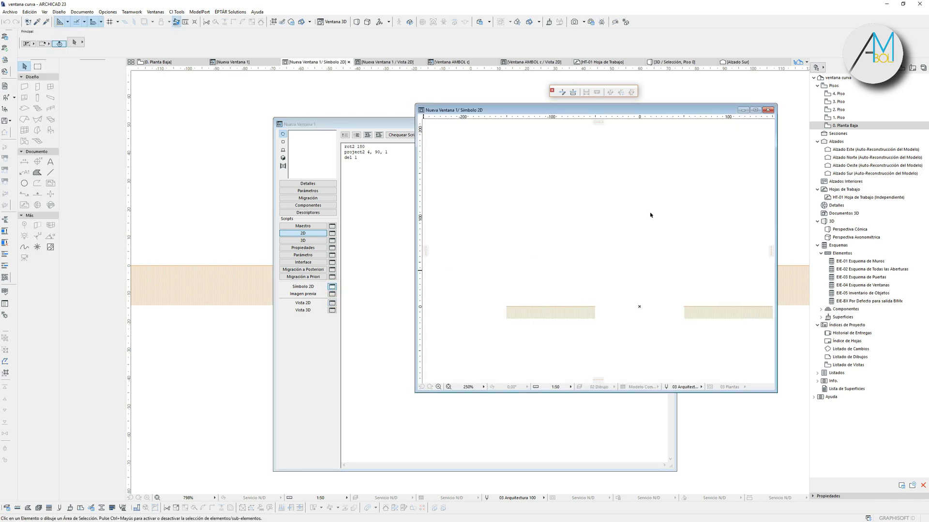
left_click_drag(665, 111, 544, 143)
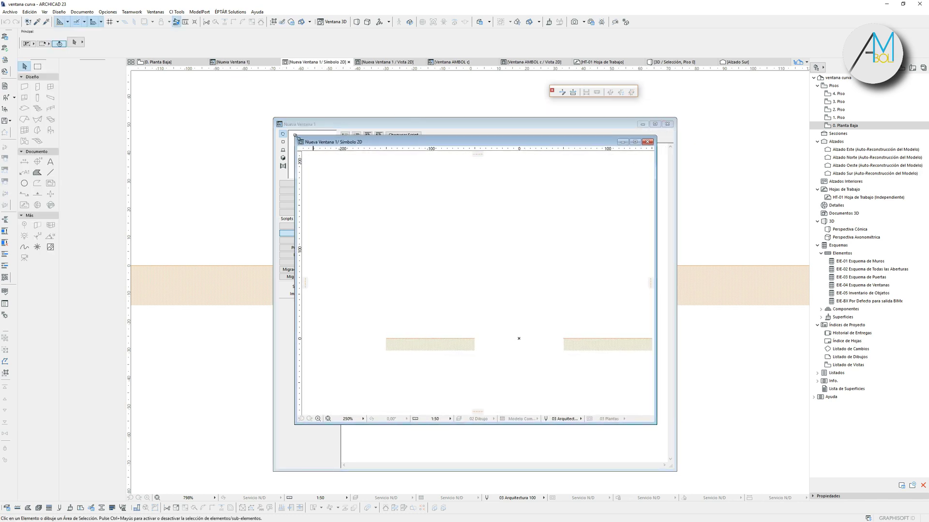
middle_click_drag(524, 305, 449, 268)
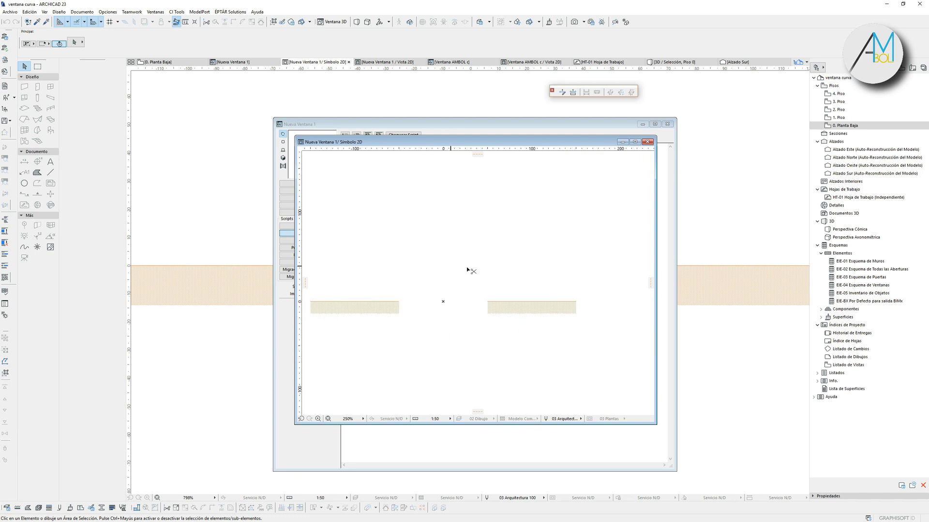
key("ctrl+v")
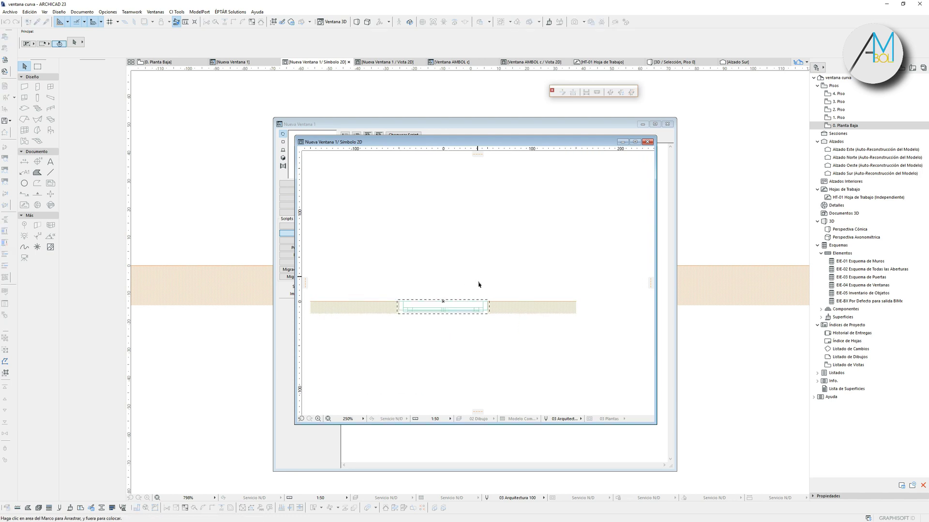
left_click(450, 345)
Step: Trim surplus line segments around the frame ends and sash of the pasted window symbol
scroll(429, 315, "up", 3)
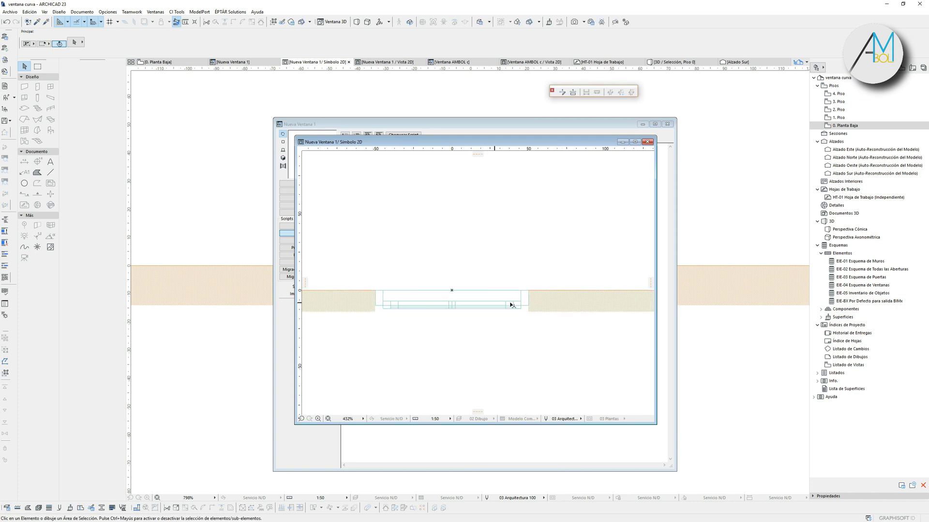
scroll(486, 315, "up", 4)
scroll(404, 285, "up", 3)
left_click(348, 276)
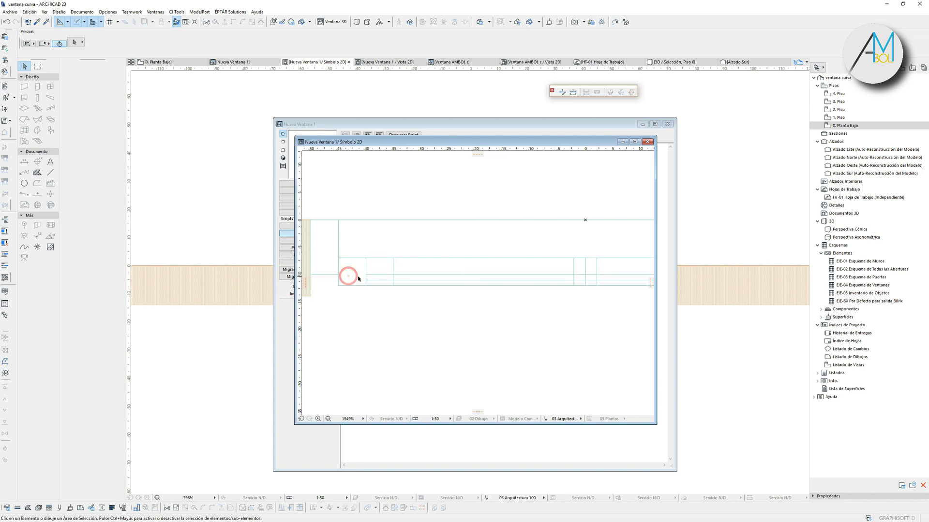
scroll(358, 279, "down", 3)
scroll(529, 271, "up", 2)
left_click(498, 259, "ctrl")
scroll(492, 280, "down", 3)
scroll(532, 276, "up", 2)
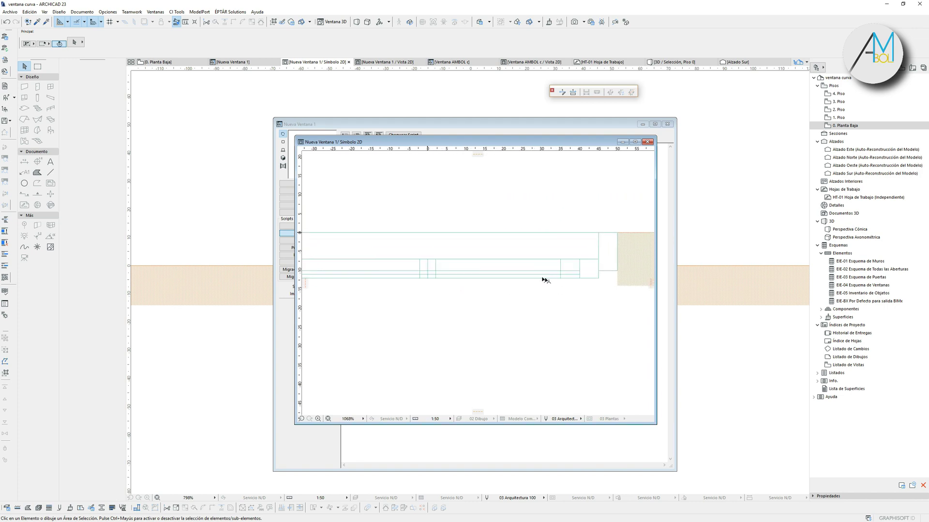
scroll(552, 279, "up", 2)
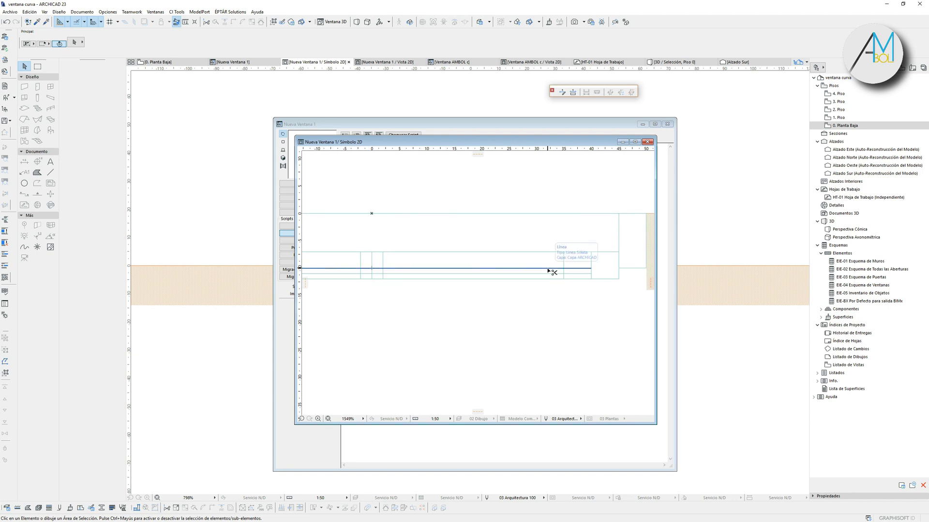
left_click(548, 272)
left_click(548, 272)
scroll(535, 282, "down", 3)
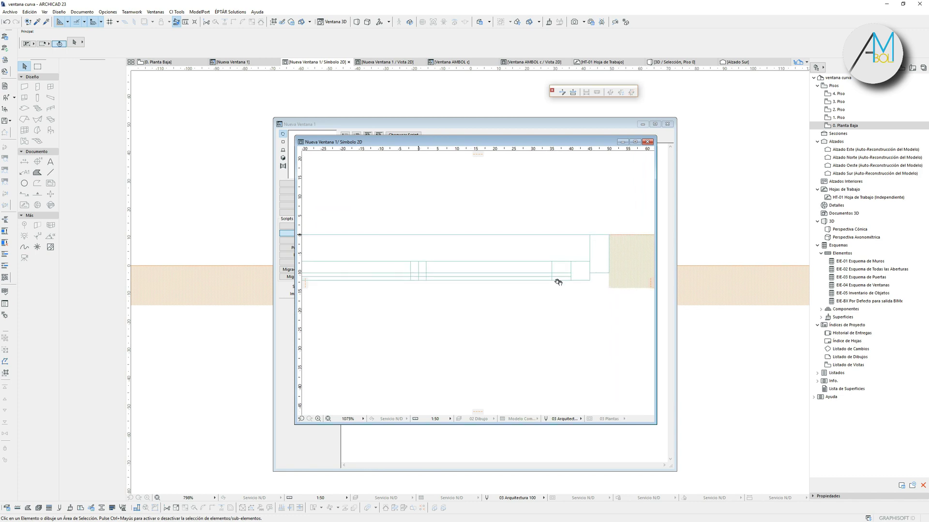
Step: Delete the vertical division lines at the centre and right sash of the window symbol
left_click(572, 286)
key("Delete")
left_click(466, 288)
key("Delete")
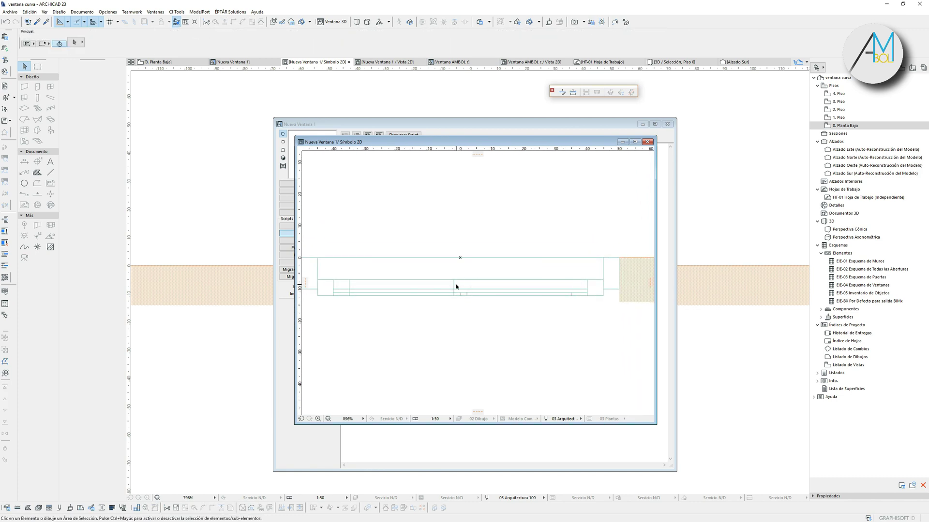
left_click(454, 286)
key("Delete")
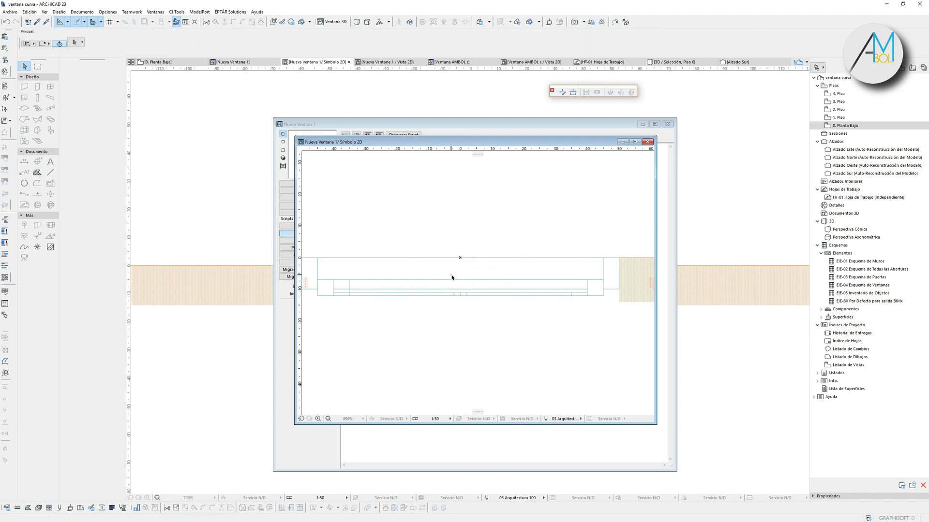
left_click_drag(475, 305, 475, 304)
key("Delete")
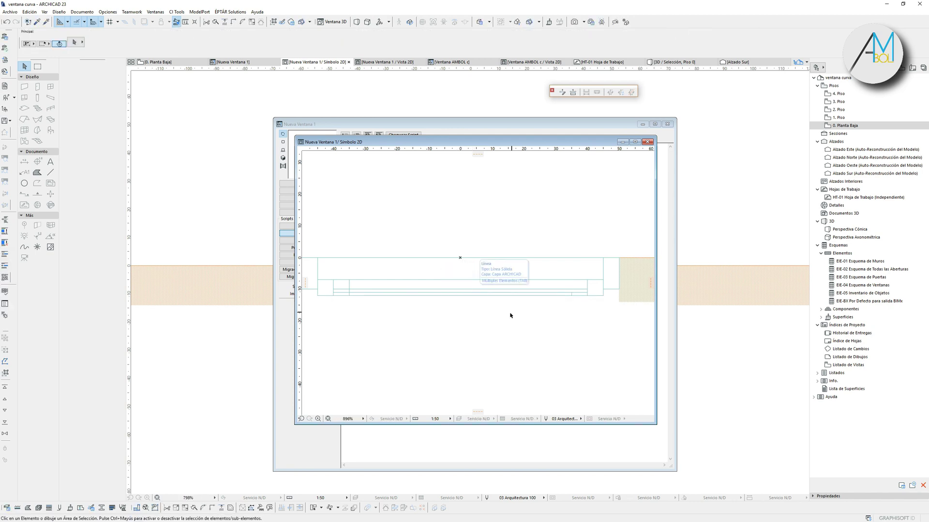
Step: Delete the redundant horizontal line segments just above the lower edge of the sash, working from the left end to the right
scroll(345, 298, "up", 2)
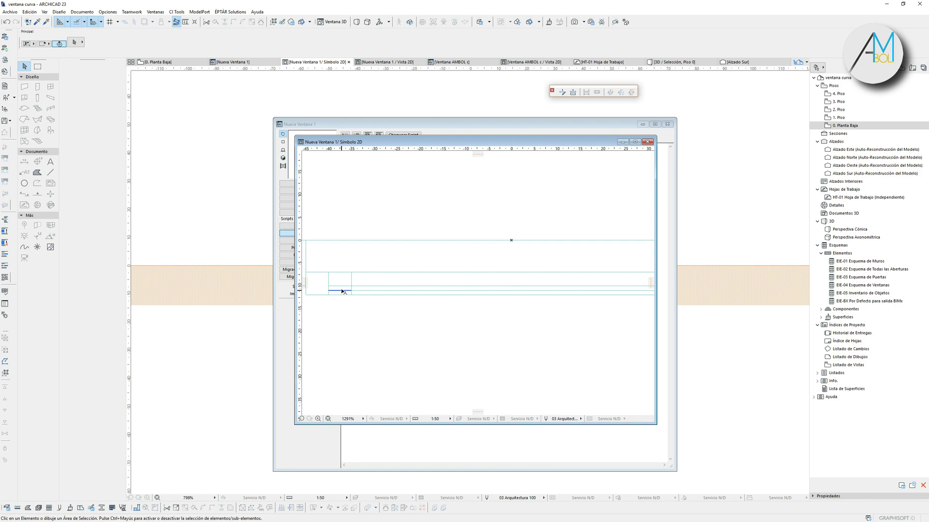
left_click(342, 291)
key("Delete")
left_click(375, 292)
key("Delete")
middle_click_drag(585, 303, 488, 303)
left_click(487, 291)
key("Delete")
left_click(577, 290)
key("Delete")
scroll(610, 272, "down", 4)
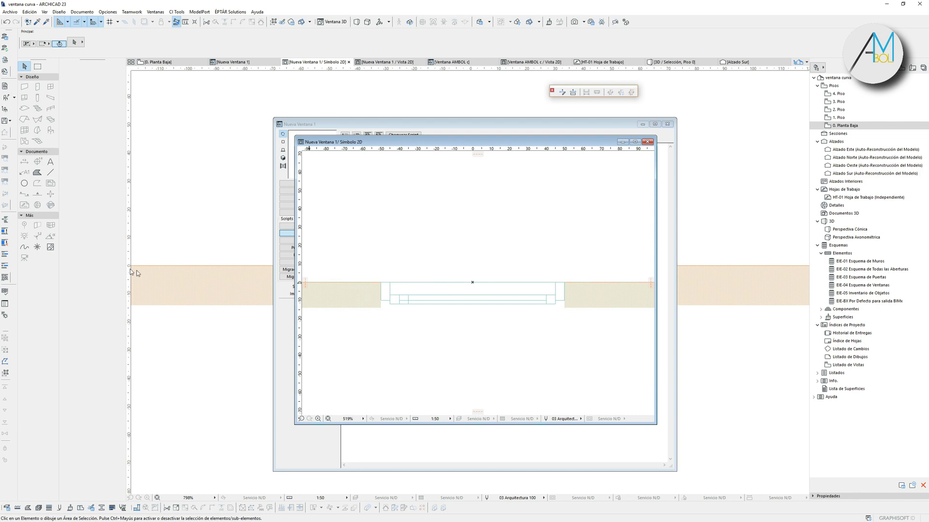
Step: Delete the two remaining vertical line segments inside the left end of the sash
scroll(387, 271, "up", 5)
left_click(388, 286)
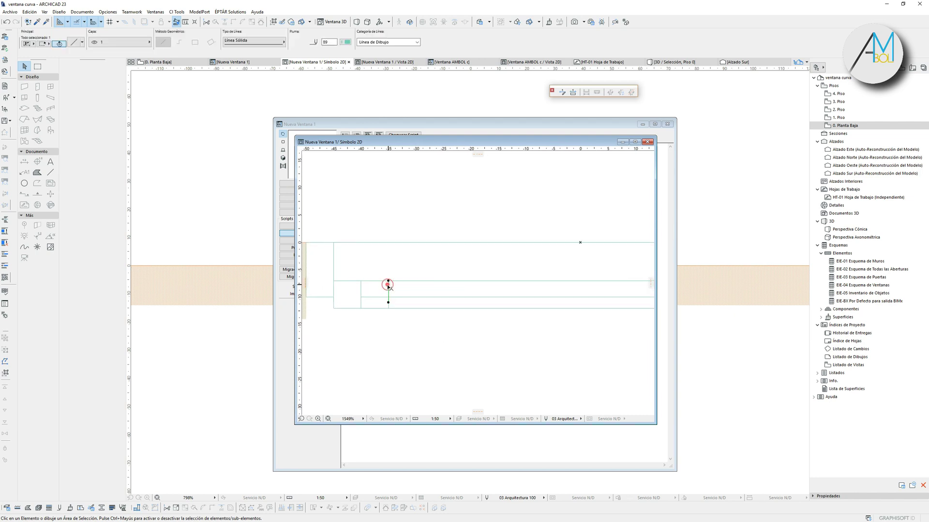
left_click(389, 306, "shift")
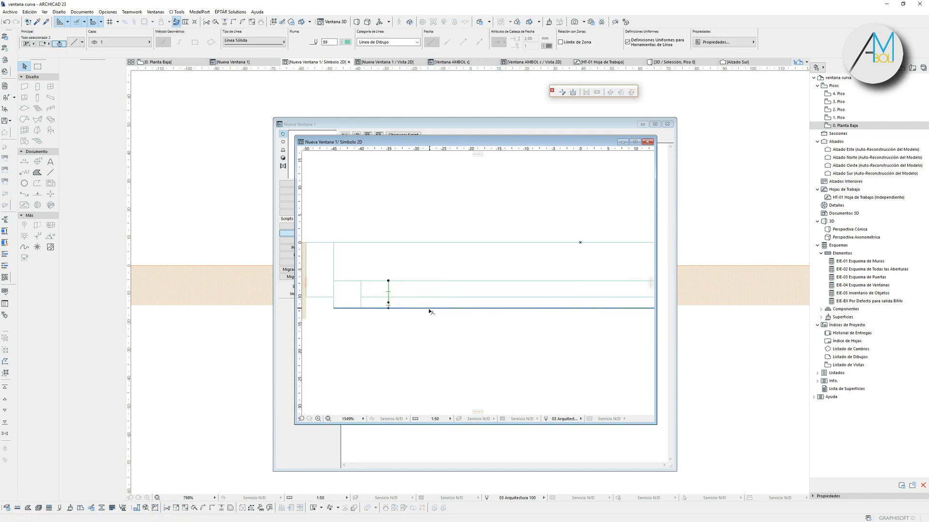
key("Delete")
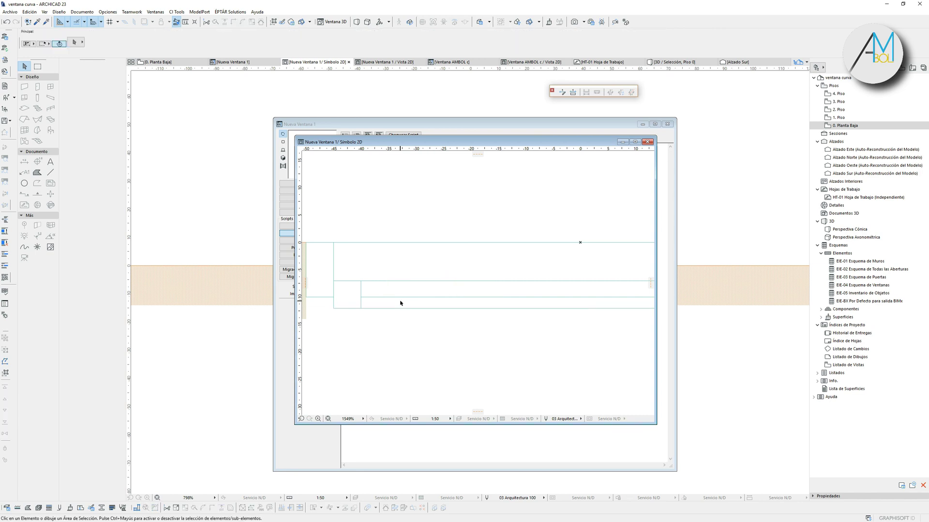
Step: Select all lines of the window symbol and assign them pen 3
scroll(416, 293, "down", 4)
mouse_move(355, 251)
left_mouse_down()
mouse_move(612, 366)
mouse_move(634, 352)
left_mouse_up()
left_click(635, 353)
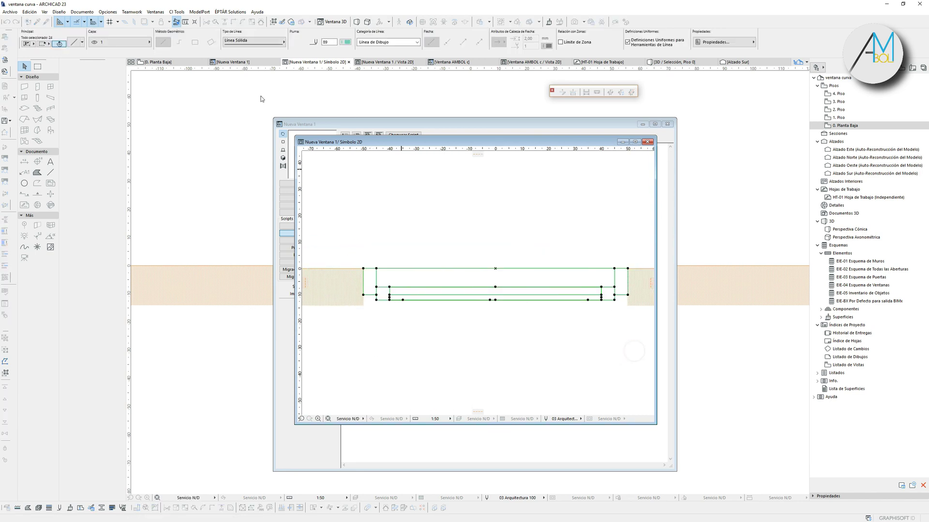
left_click(345, 42)
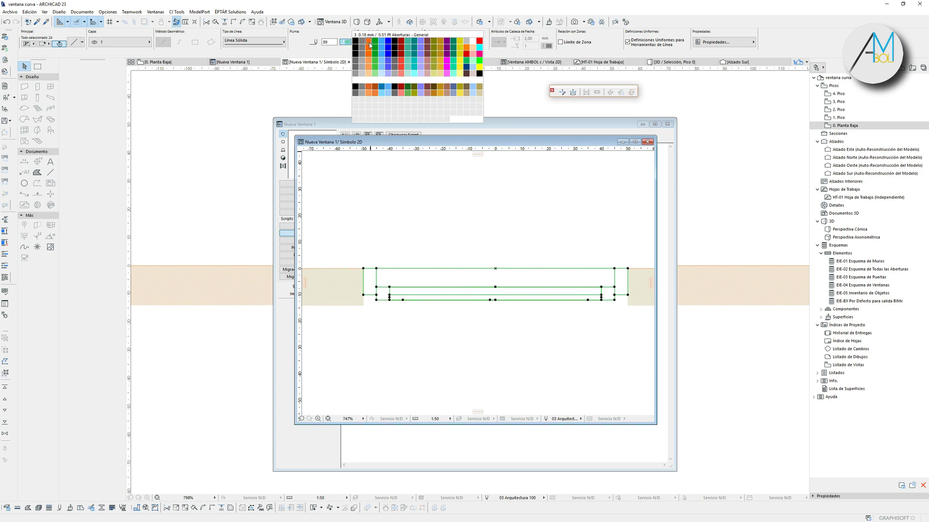
left_click(369, 43)
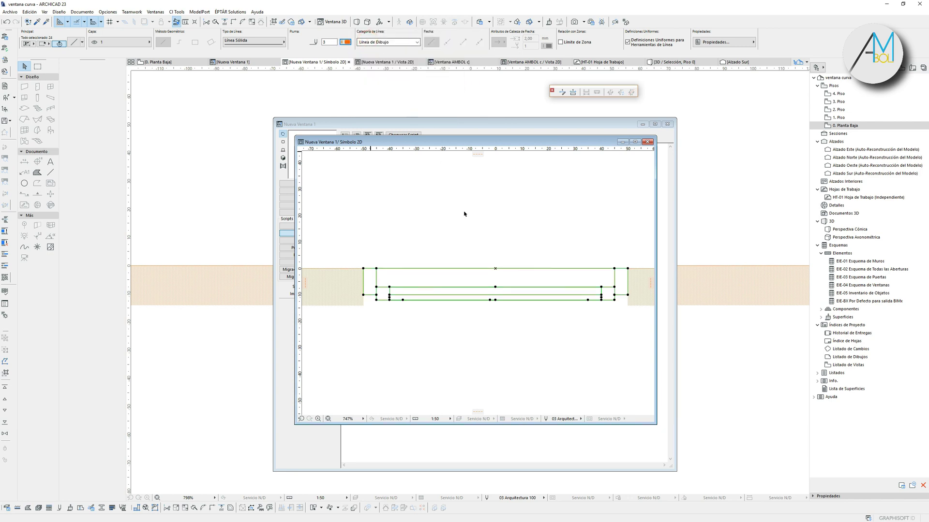
left_click(475, 365)
Step: Draw rectangular fills with the Fondo pattern over the frame sections at both ends of the window symbol
middle_click_drag(501, 308, 486, 285)
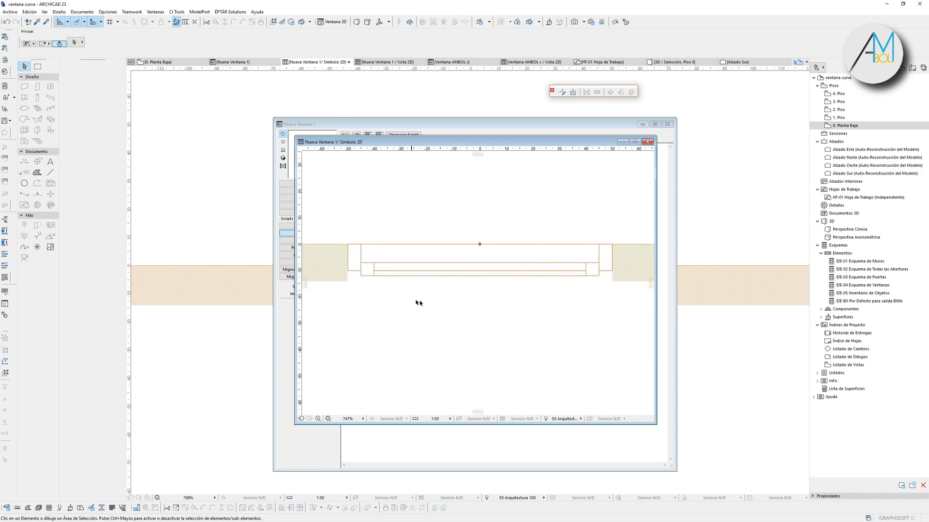
middle_click_drag(370, 284, 383, 260)
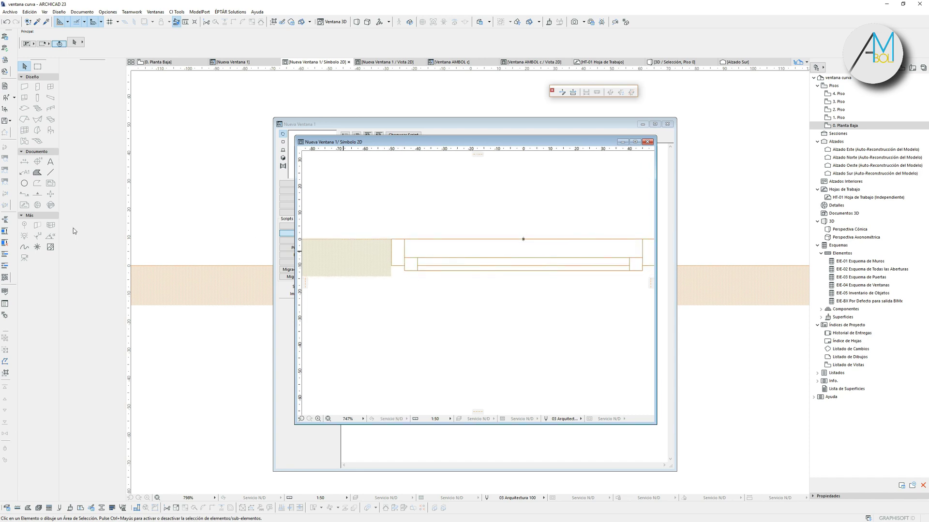
left_click(37, 172)
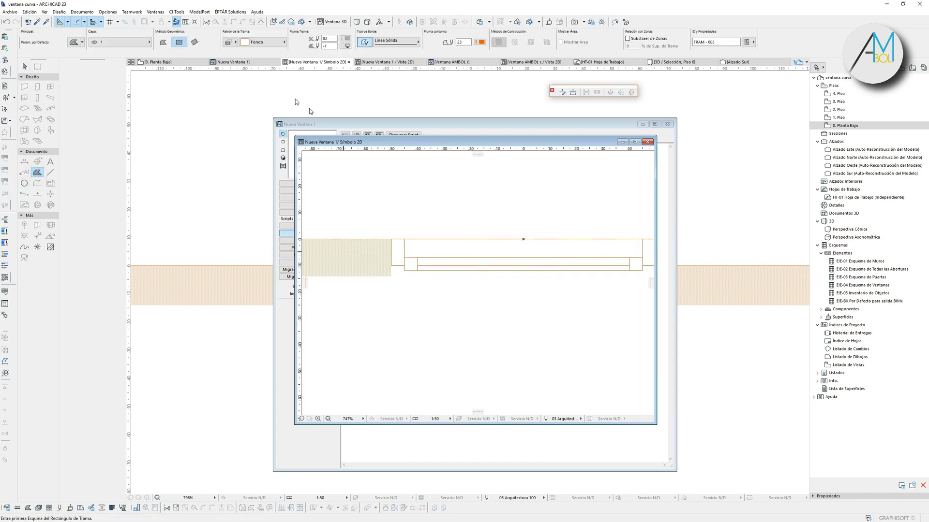
scroll(400, 253, "up", 3)
left_click(394, 248)
left_click(417, 271)
middle_click_drag(463, 292, 267, 311)
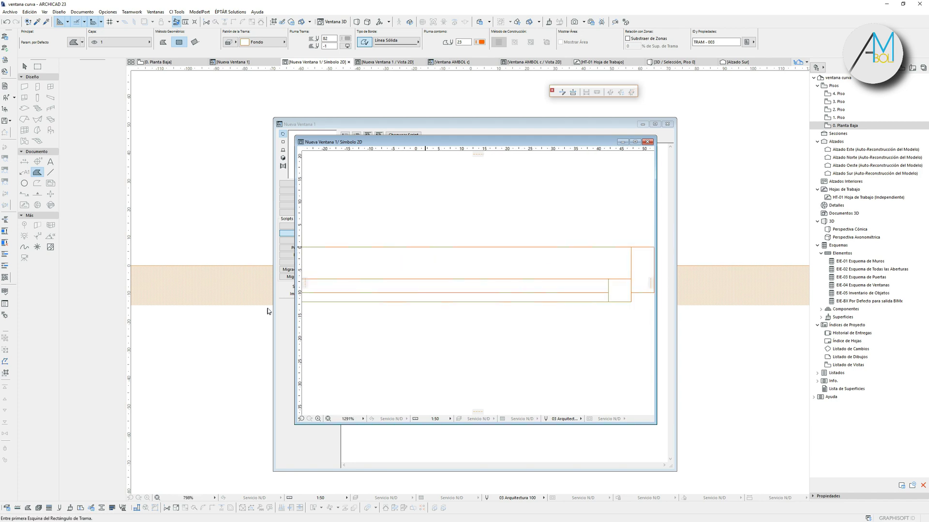
left_click(610, 294)
scroll(632, 266, "down", 3)
middle_click_drag(633, 266, 542, 270)
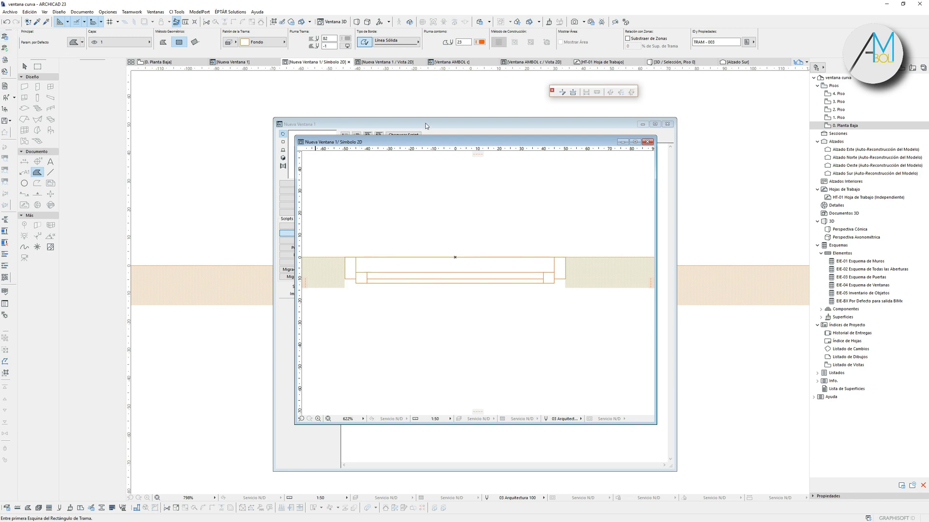
Step: Close the 2D symbol window, comment out all three lines of the 2D script, and check the symbol preview
left_click(648, 142)
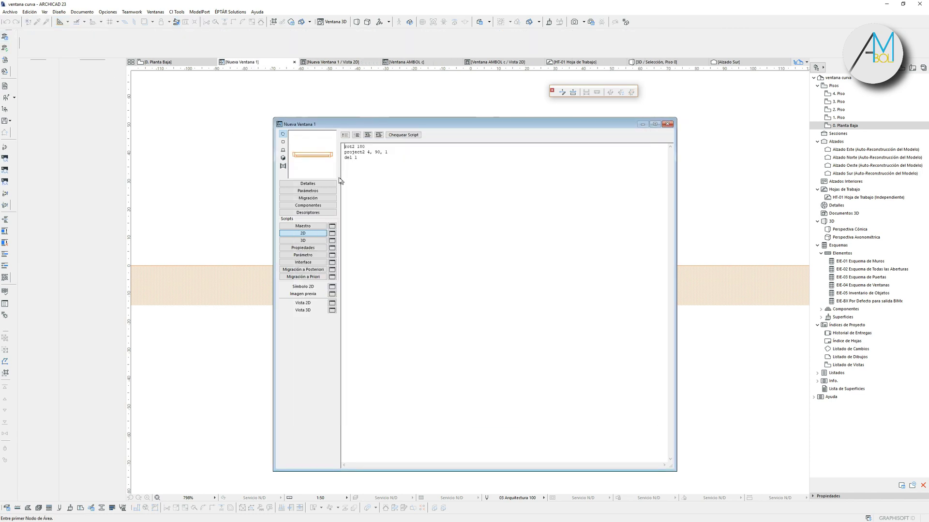
left_click(283, 142)
left_click_drag(393, 167, 341, 148)
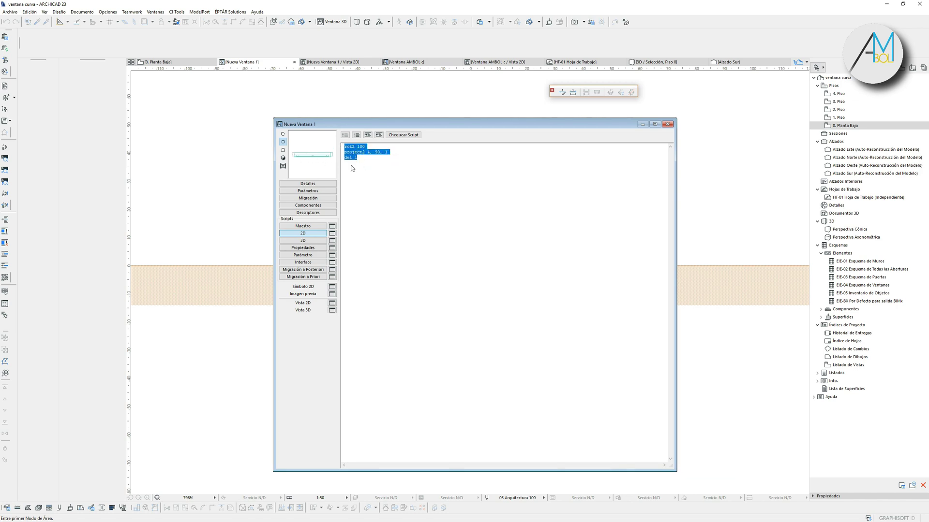
left_click(344, 135)
left_click(380, 155)
left_click(324, 169)
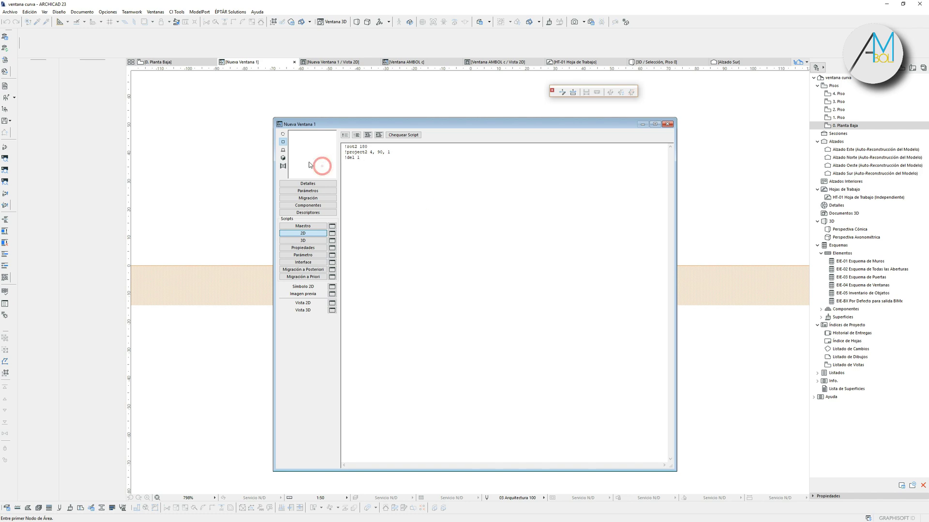
left_click(283, 134)
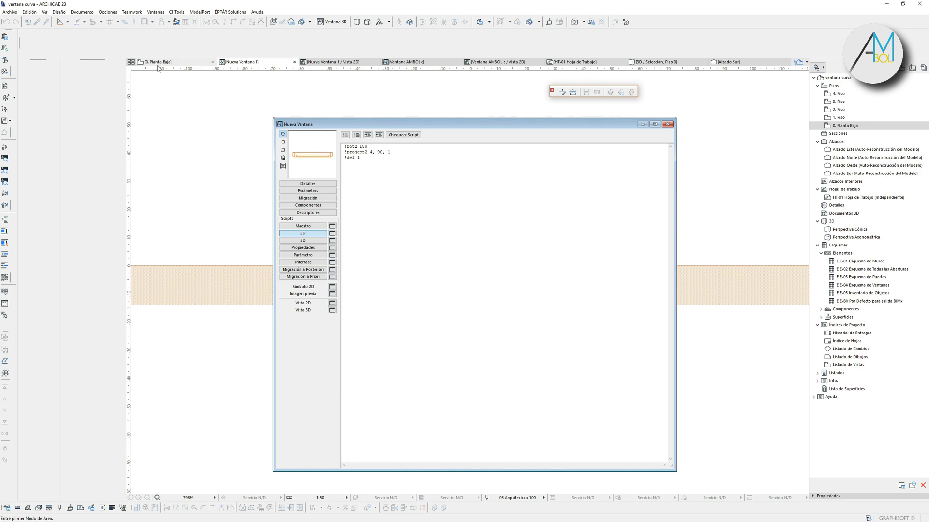
Step: Save the edited window object and return to the 0. Planta Baja floor plan
left_click(10, 12)
left_click(26, 63)
left_click(183, 61)
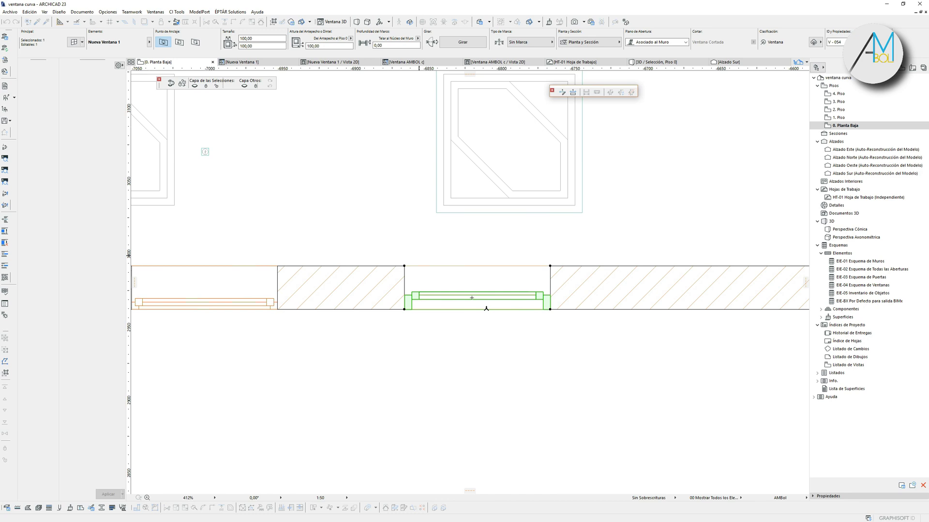
key("f")
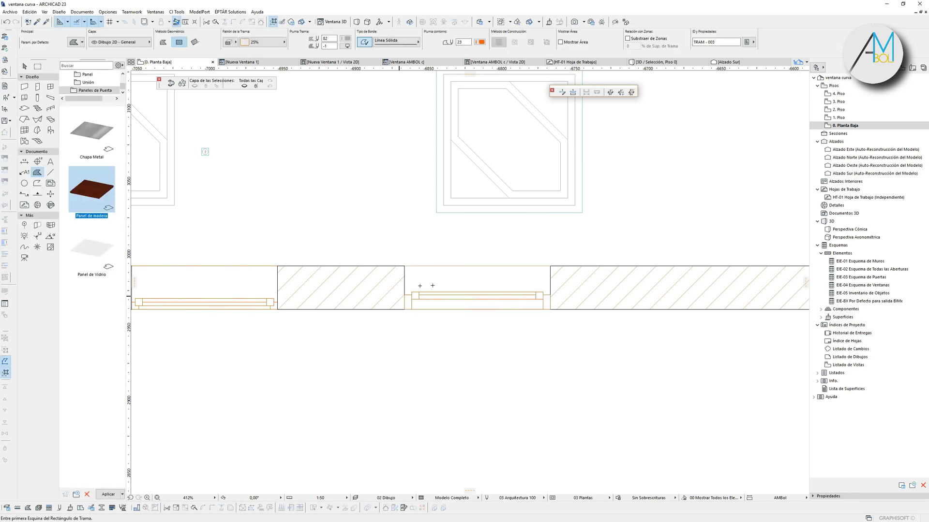
middle_click_drag(499, 330, 316, 290)
key("a")
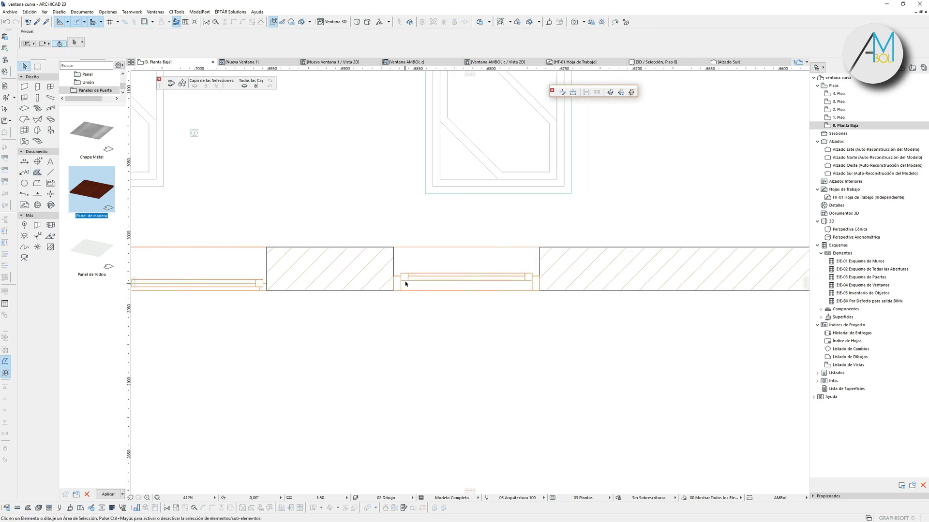
Step: Select the custom window Nueva Ventana 1 below the square slab frame and set its reveal depth to the wall core to 10,00
left_click(404, 277)
middle_click_drag(517, 268, 472, 292)
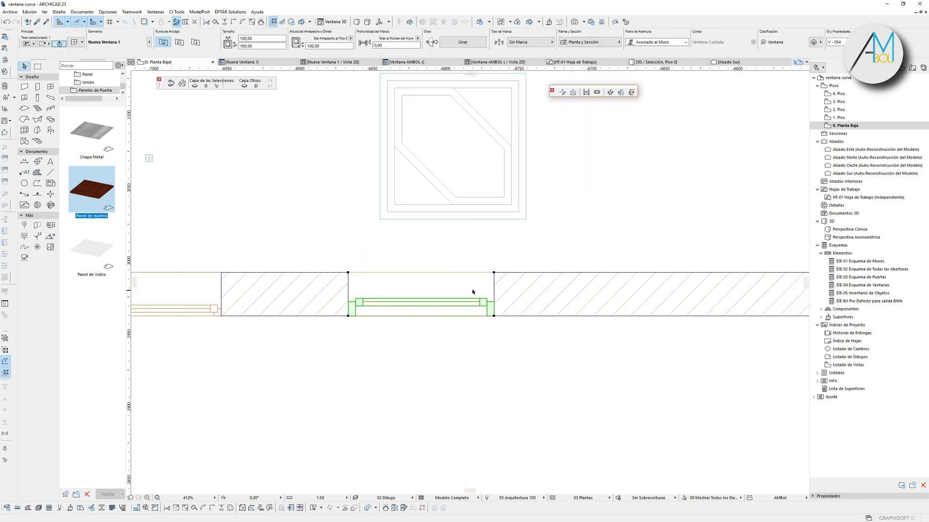
left_click(391, 45)
type("10,00")
key("Return")
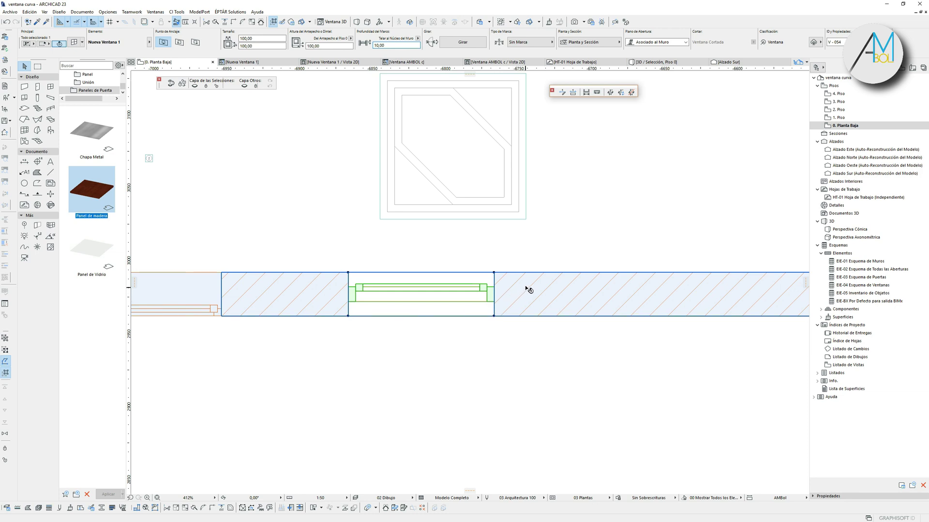
Step: Show the wall with the custom window in 3D, examine its recessed position from below, and return to the floor plan
left_click(547, 292)
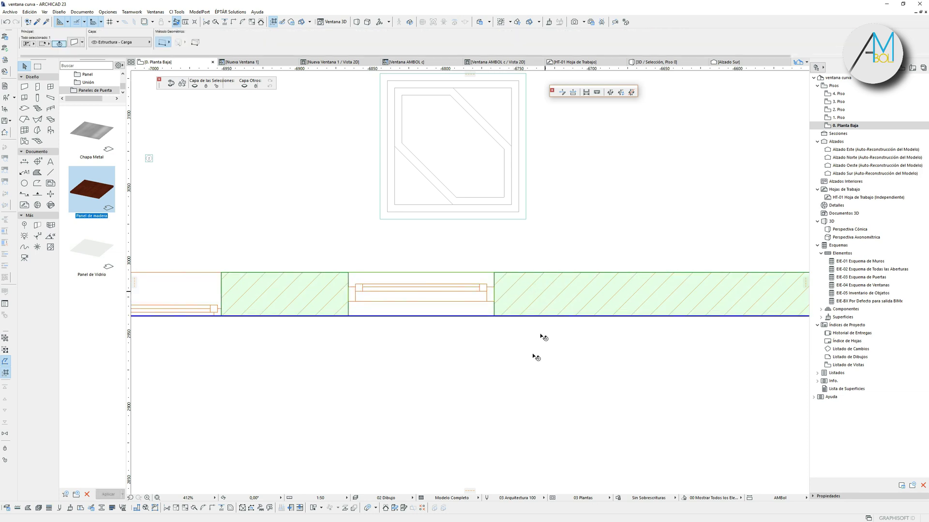
key("F5")
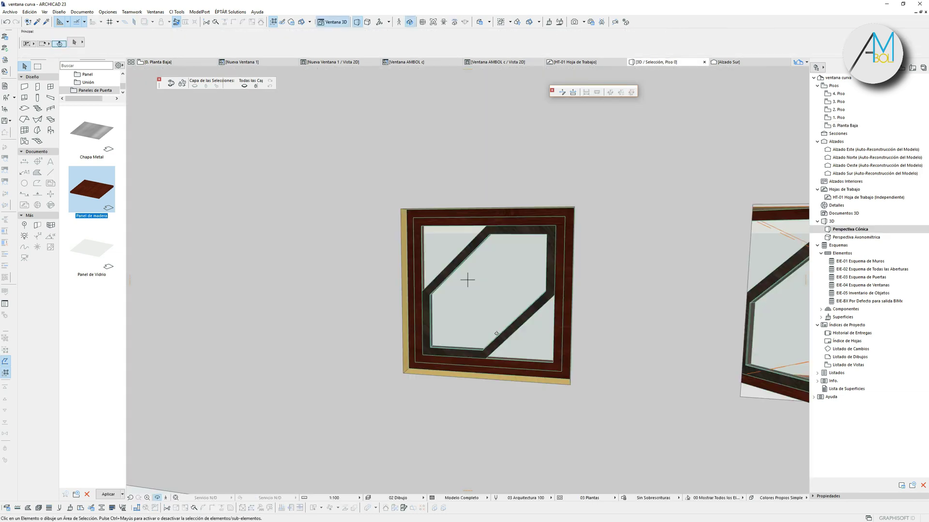
mouse_move(502, 332)
left_mouse_down()
mouse_move(490, 403)
mouse_move(521, 360)
left_mouse_up()
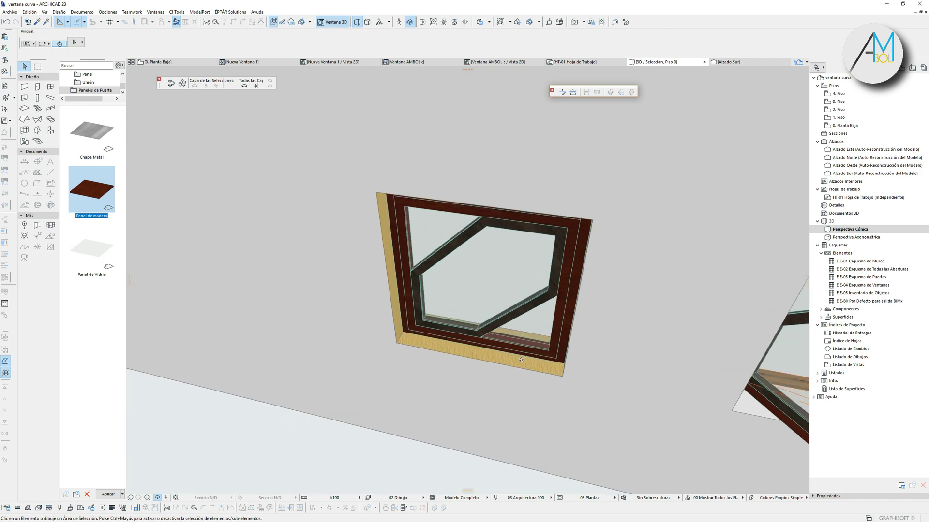
key("F2")
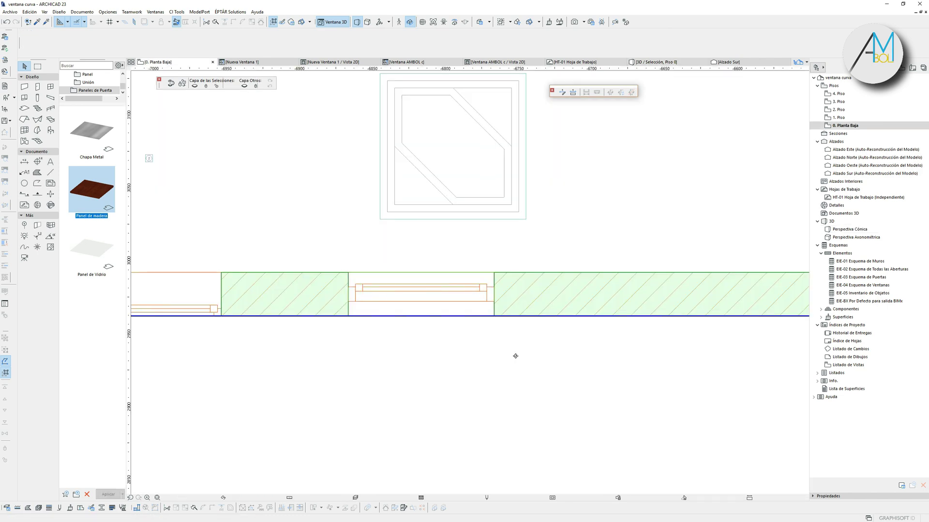
key("Escape")
Step: Copy the square slab window model horizontally about 269 cm along the wall, away from the original
scroll(494, 247, "down", 3)
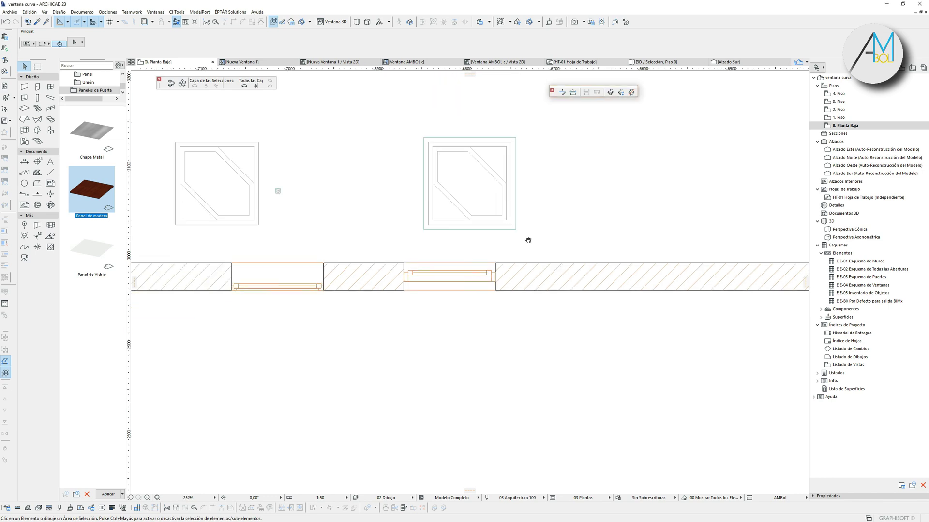
middle_click_drag(529, 238, 460, 249)
middle_click_drag(548, 225, 481, 253)
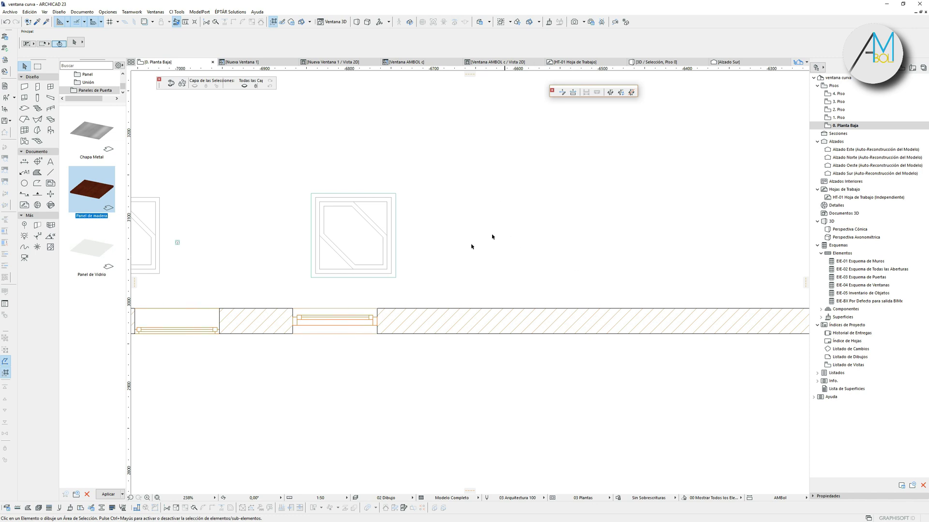
left_click_drag(300, 188, 420, 292)
left_click(351, 236)
left_click(364, 214)
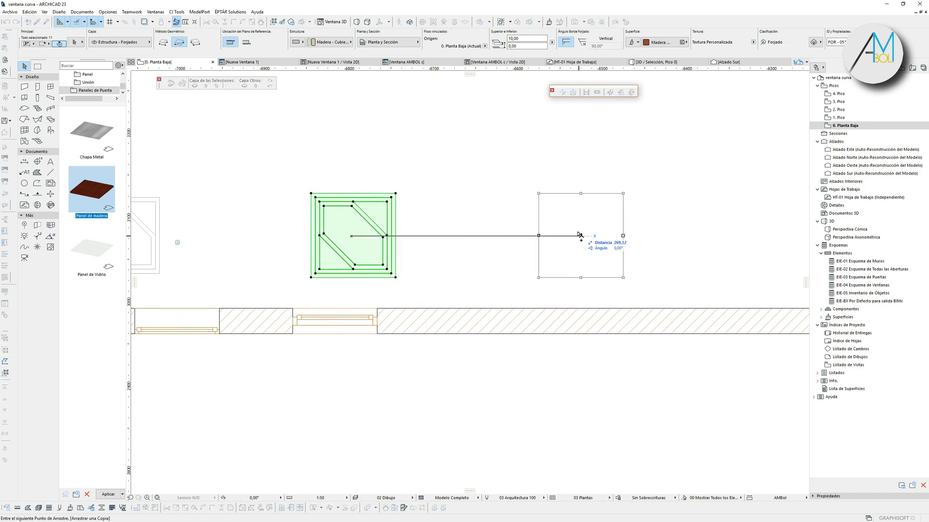
left_click(580, 236)
middle_click_drag(661, 245, 602, 250)
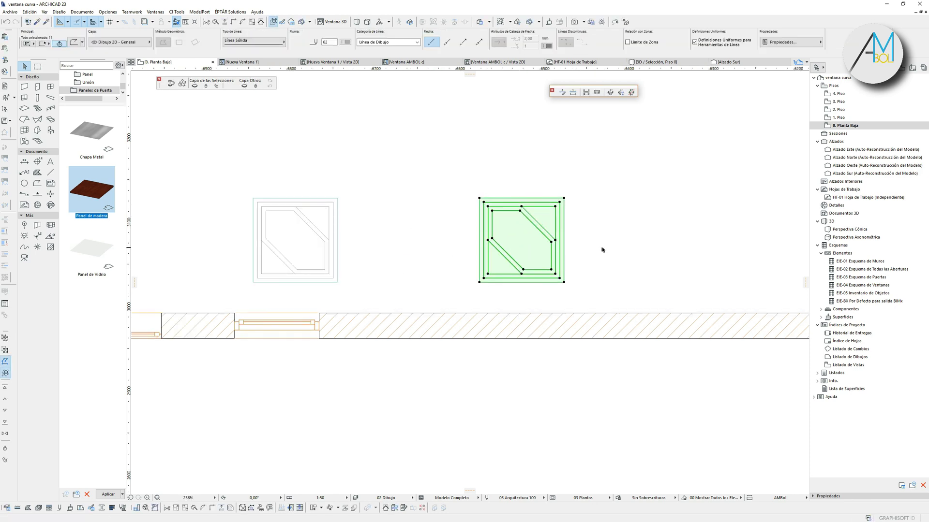
Step: Rotate the copied slab window 45° clockwise about its lower-right corner so it stands as a diamond, and deselect it
key("ctrl+e")
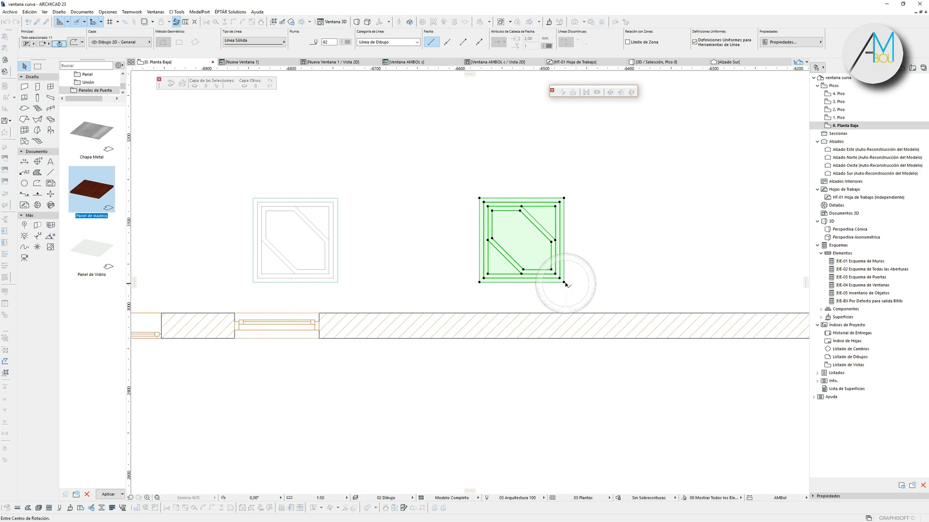
left_click(563, 281)
left_click(479, 198)
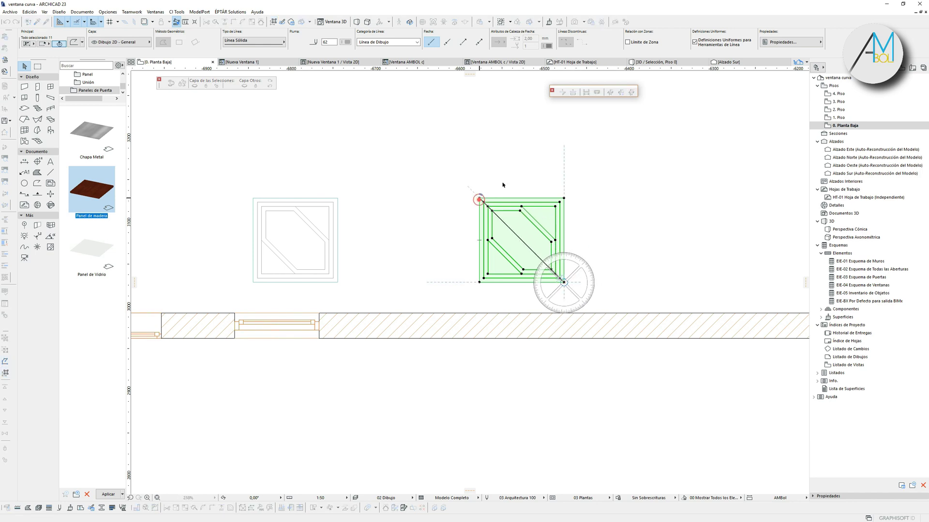
left_click(564, 144)
middle_click_drag(612, 226, 520, 249)
key("Escape")
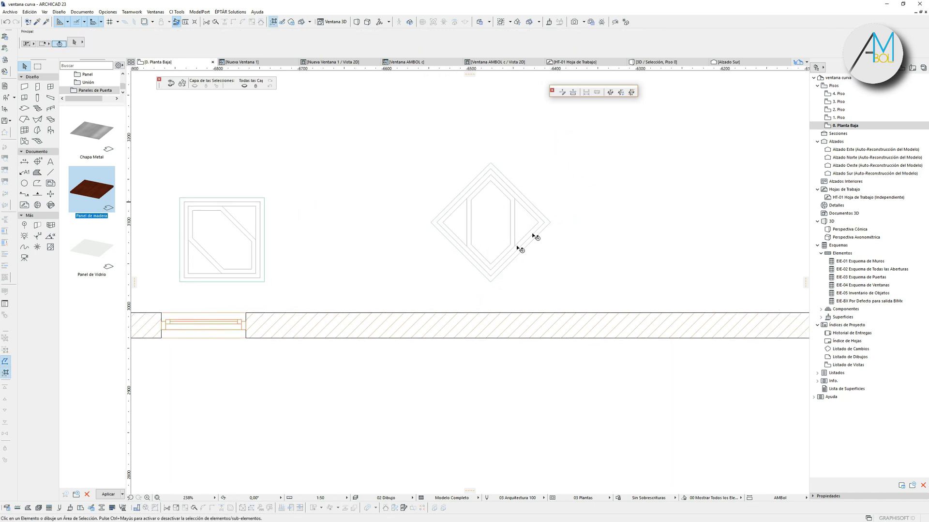
Step: Select all elements of the diamond-shaped slab window and save them as a library window named Nueva Ventana 2 with the default object settings
scroll(508, 249, "down", 2)
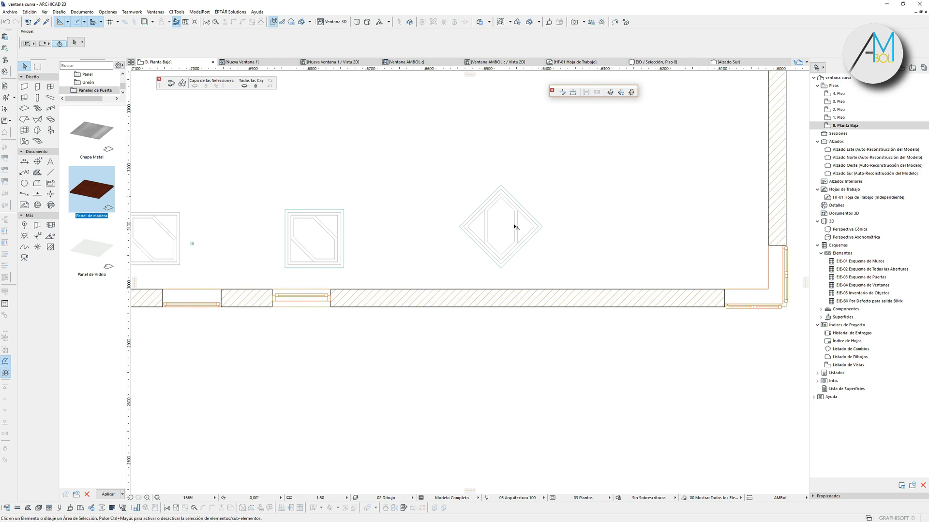
scroll(506, 253, "up", 4)
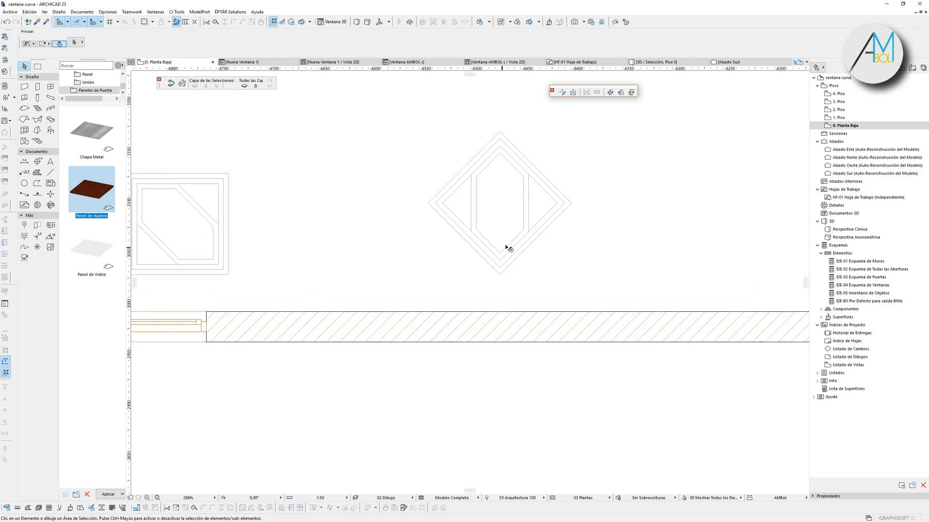
middle_click_drag(495, 258, 489, 267)
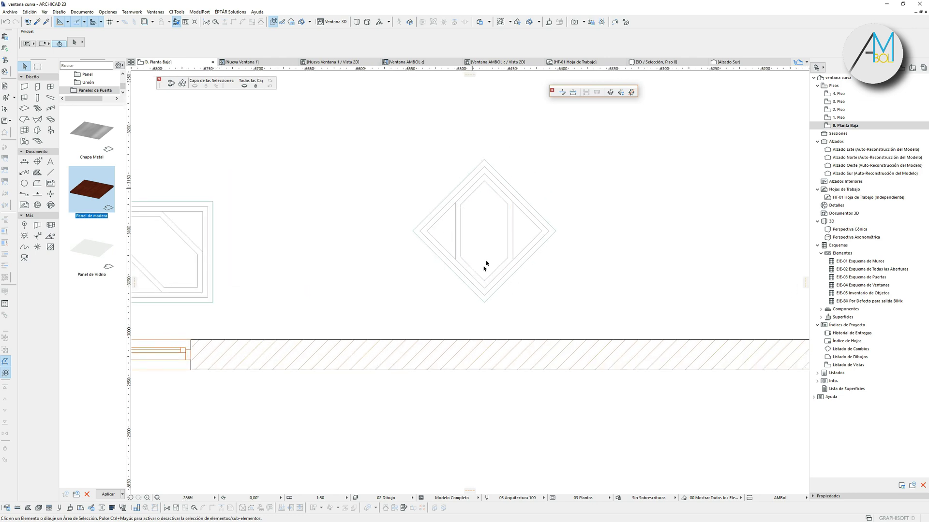
left_click_drag(416, 152, 507, 267)
left_click_drag(388, 140, 592, 315)
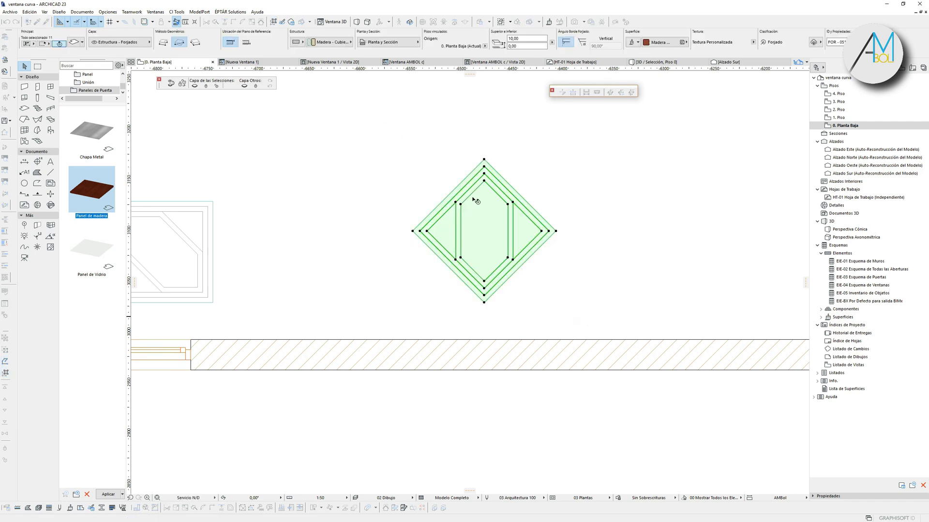
left_click(10, 11)
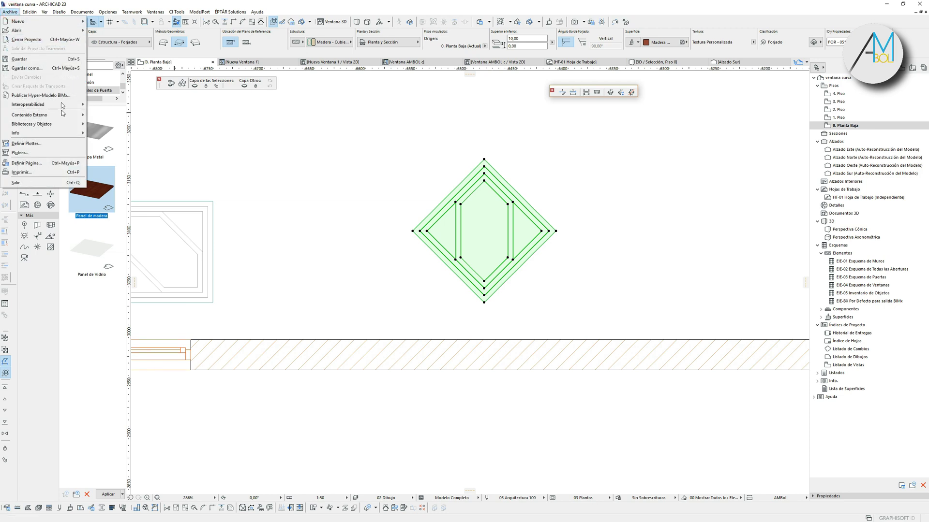
mouse_move(60, 127)
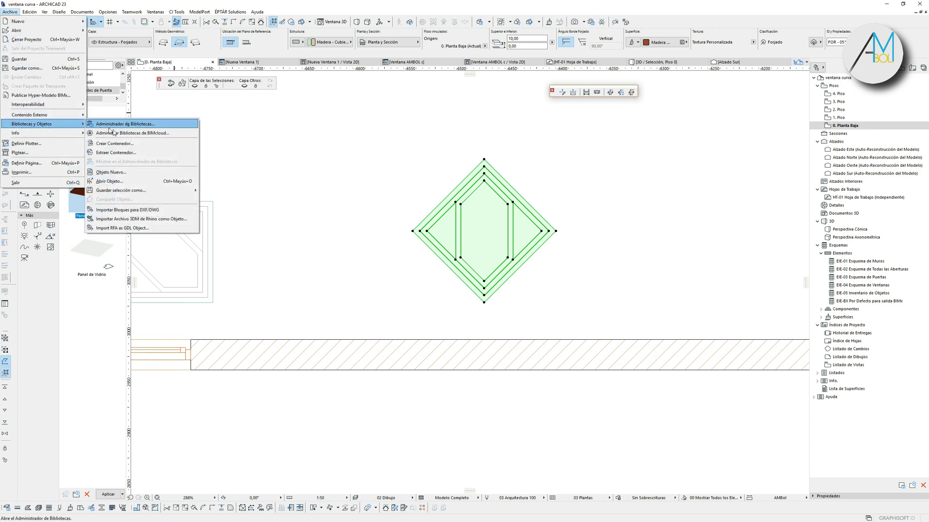
mouse_move(145, 191)
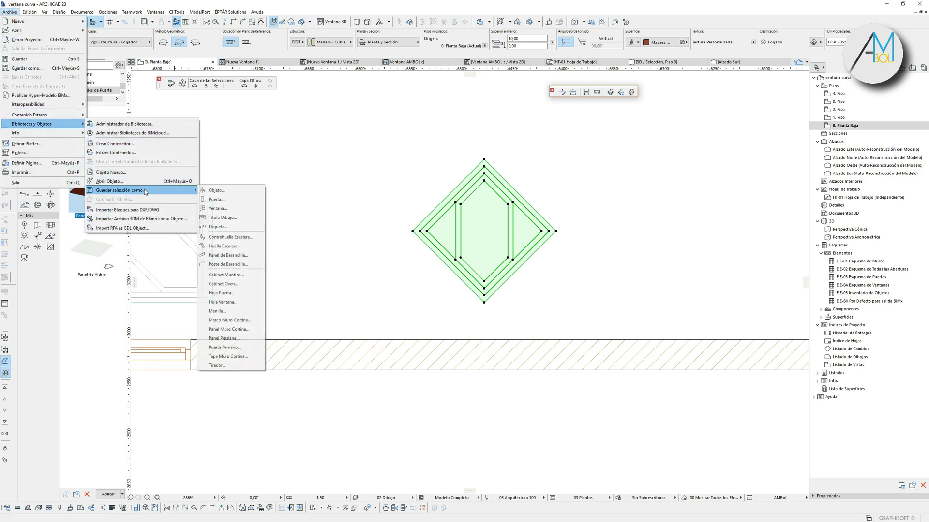
left_click(224, 208)
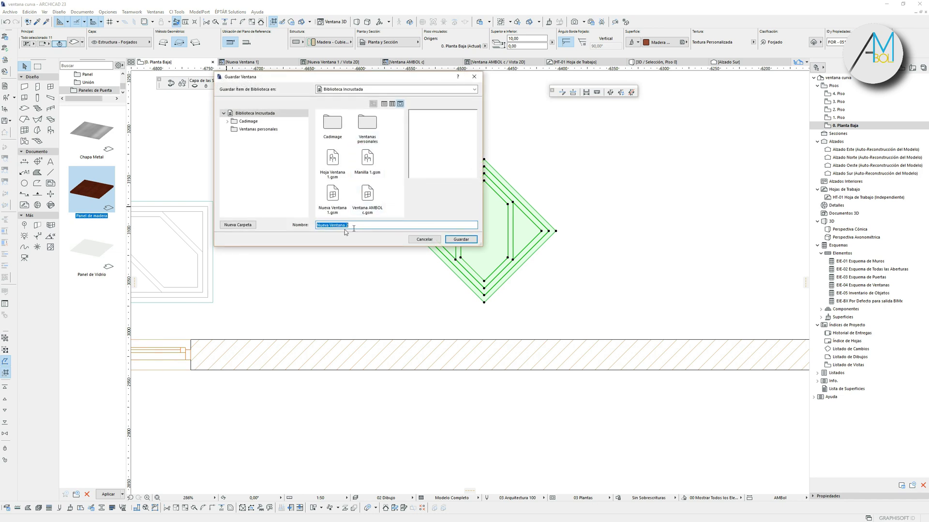
left_click(461, 238)
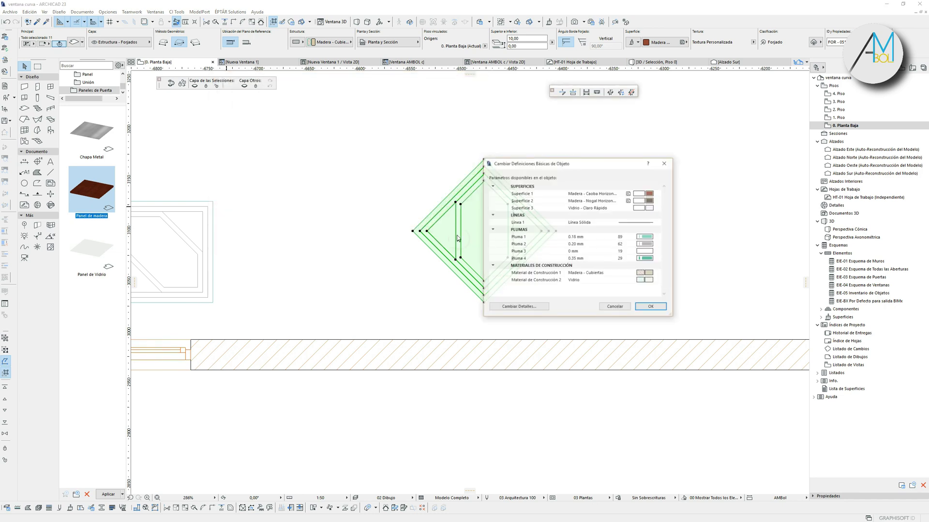
left_click(651, 307)
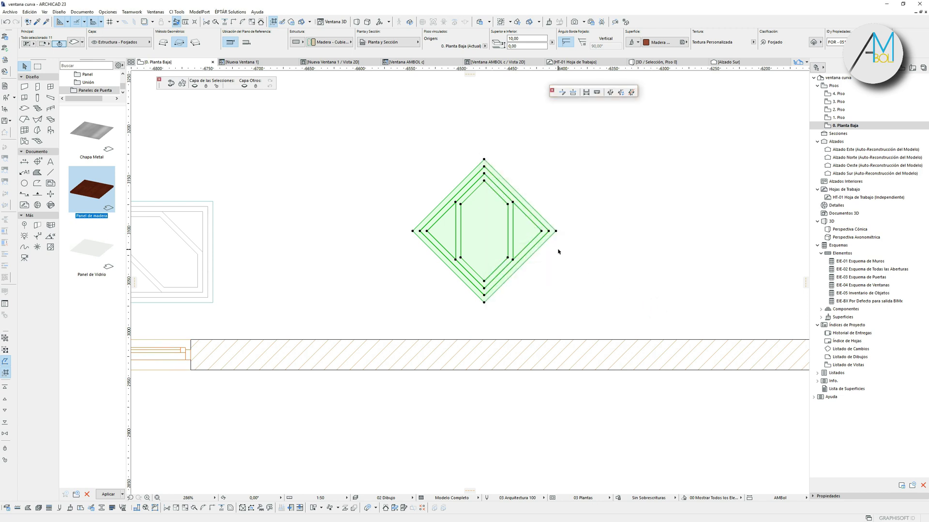
left_click(581, 248)
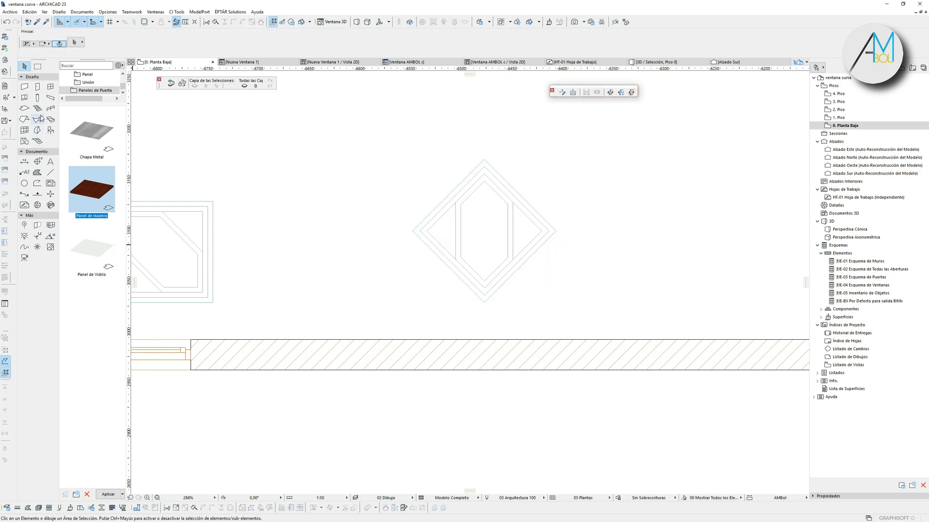
Step: Place the Nueva Ventana 2 window in the wall below the diamond model, with its frame inside the wall thickness
left_click(50, 87)
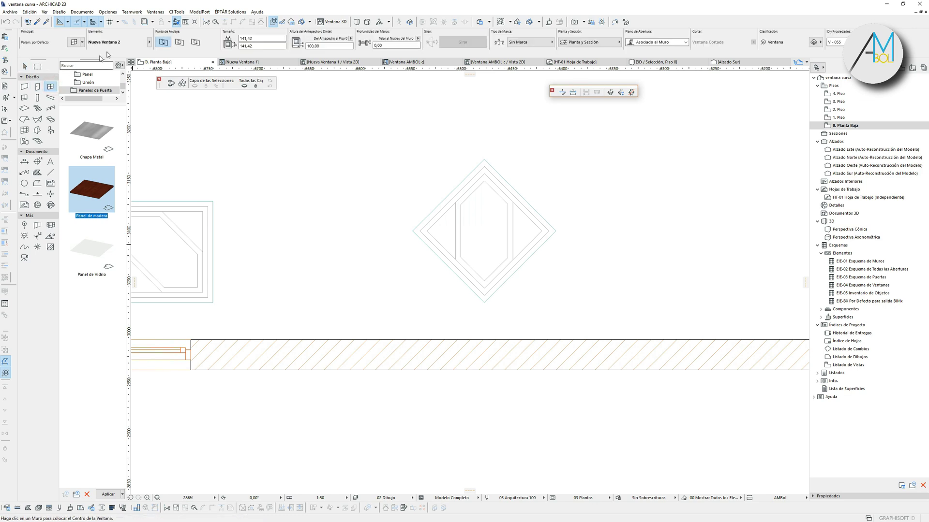
left_click(390, 369)
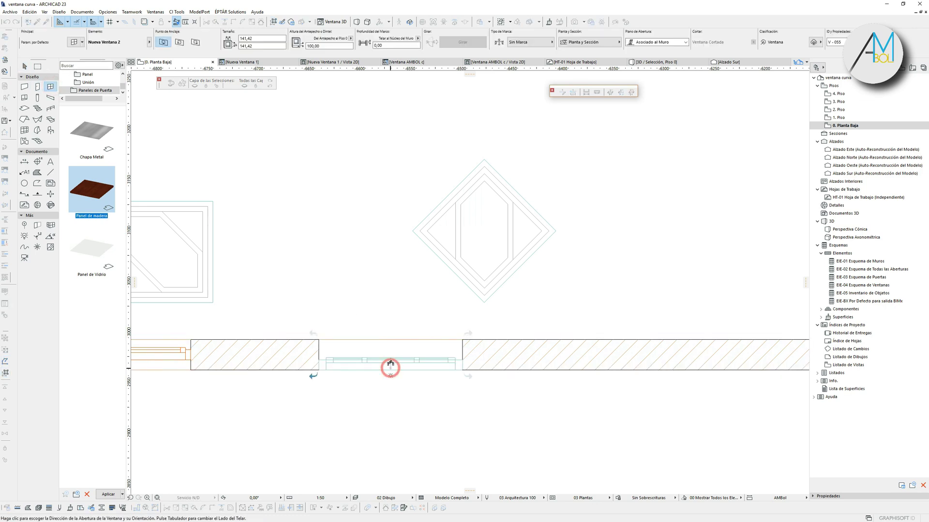
left_click(391, 321)
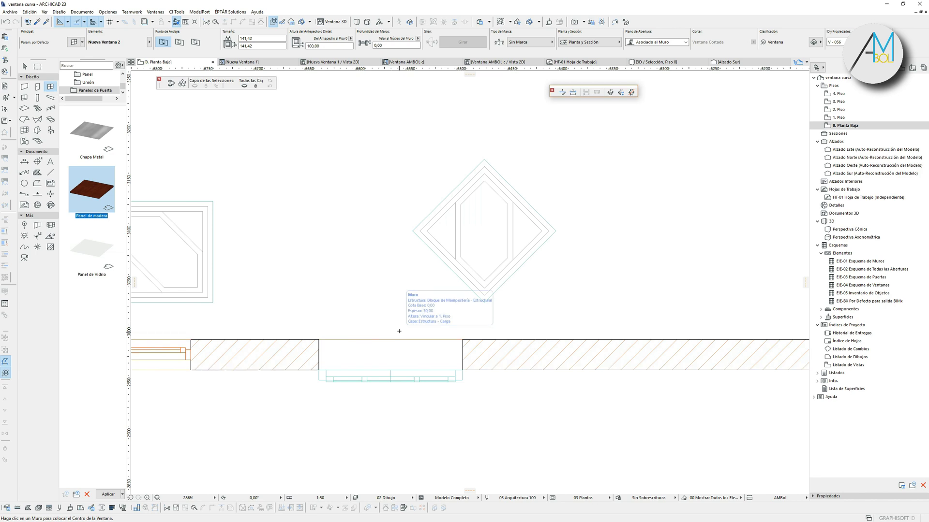
key("ctrl+z")
left_click(387, 371)
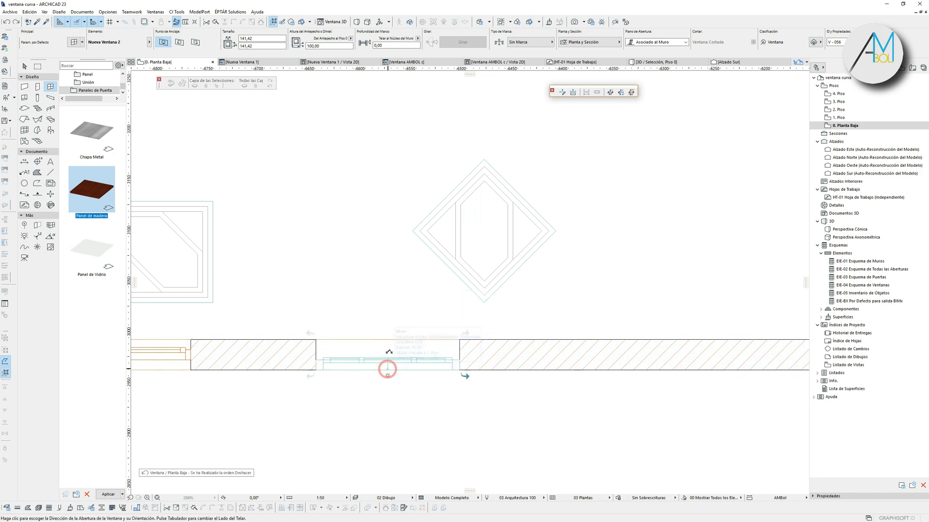
left_click(383, 390)
middle_click_drag(436, 369, 455, 318)
key("Escape")
Step: Show the wall in 3D, examine the diamond window and the shape of its wall opening, and return to the floor plan
left_click(525, 319)
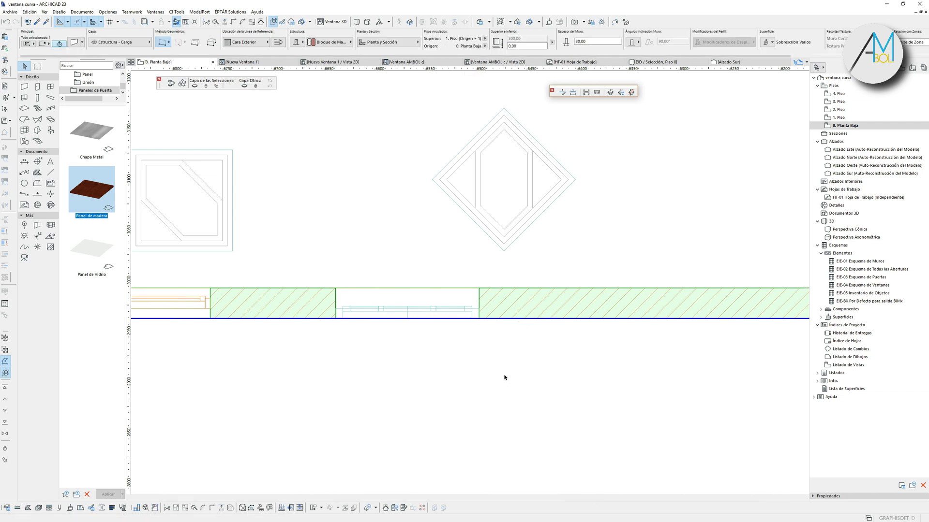
key("F5")
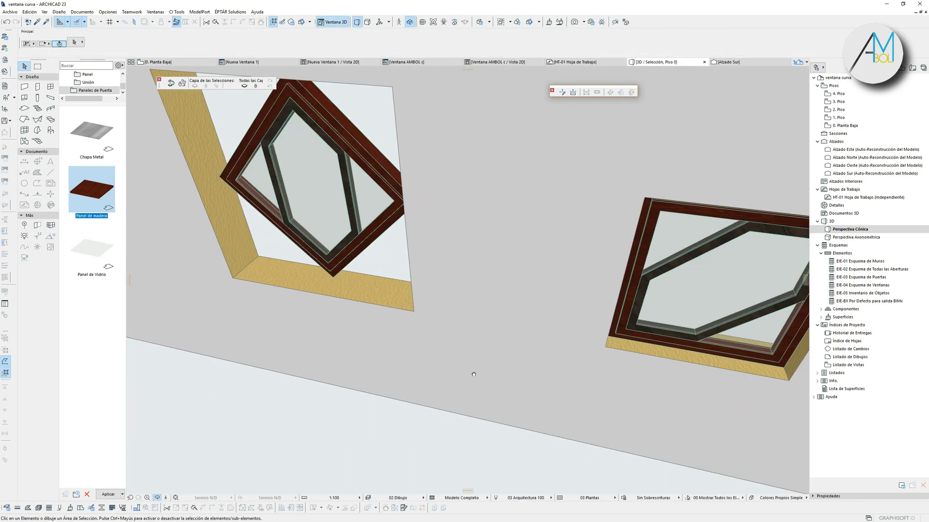
middle_click_drag(425, 291, 455, 316)
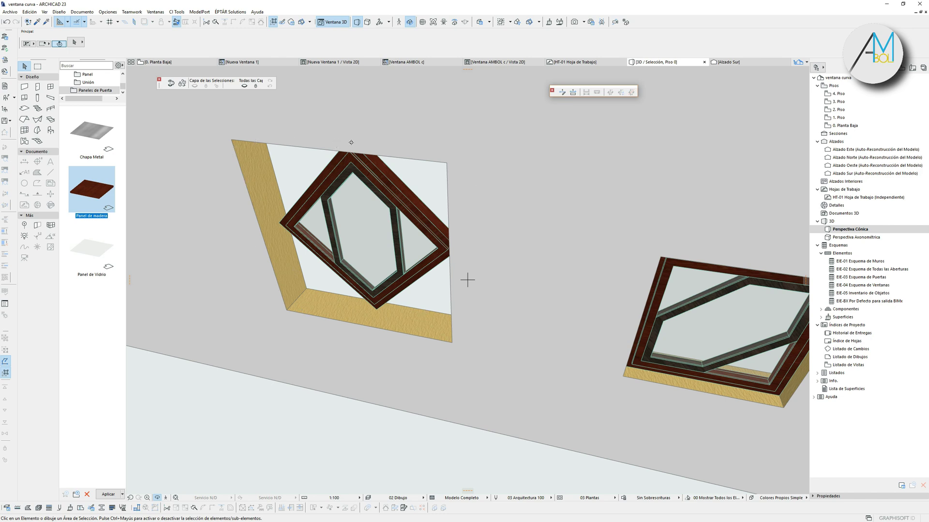
key("F2")
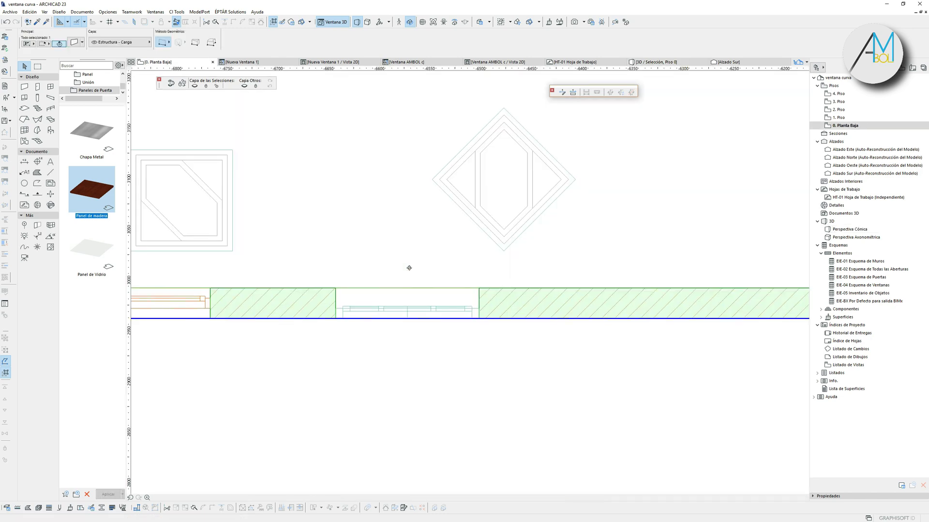
middle_click_drag(499, 228, 397, 285)
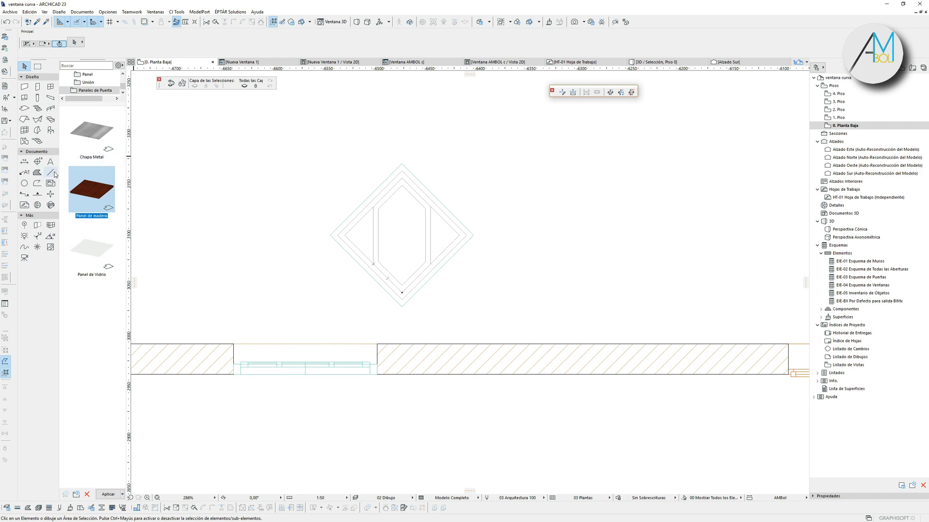
Step: Set the ID in the default slab settings to WALLHOLE
left_click(25, 109)
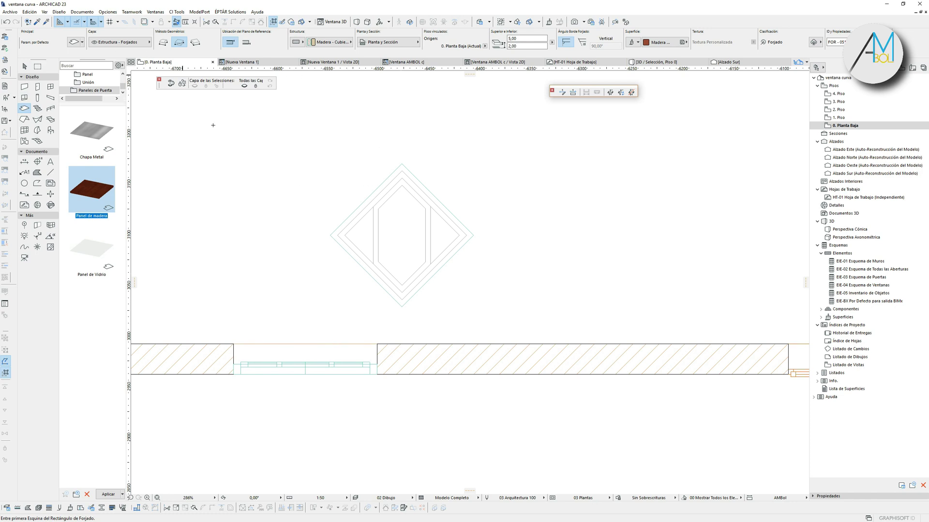
left_click(75, 43)
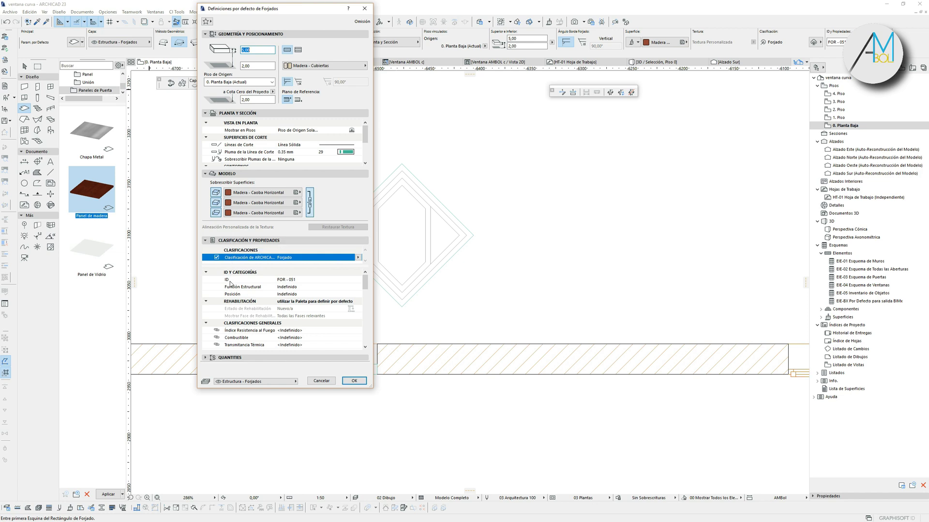
left_click(301, 280)
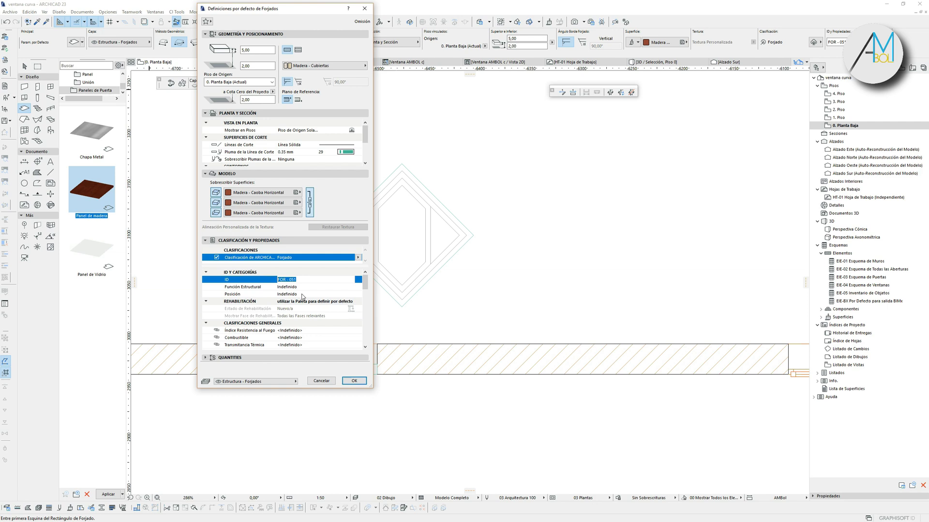
type("E")
left_click(354, 381)
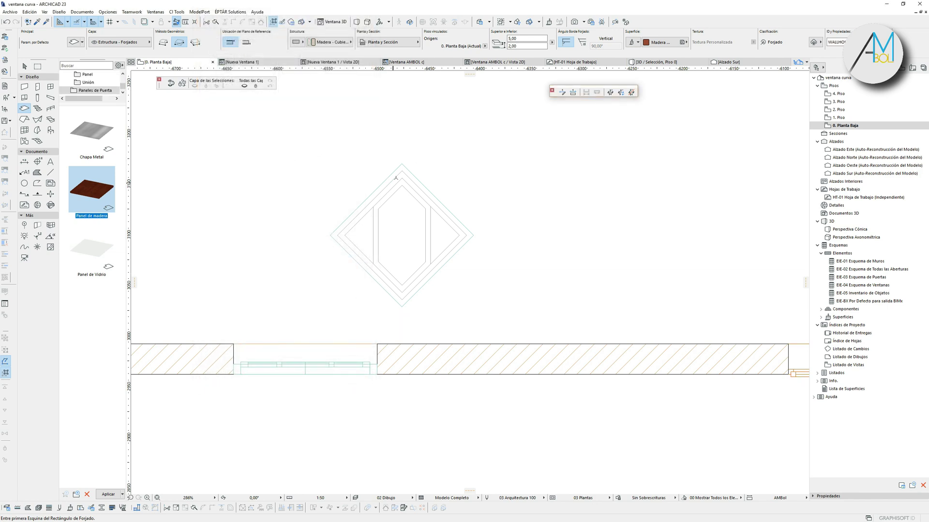
Step: Draw a rotated rectangular slab over the diamond window, following its outer edge from the upper corner through the left corner
left_click(402, 163)
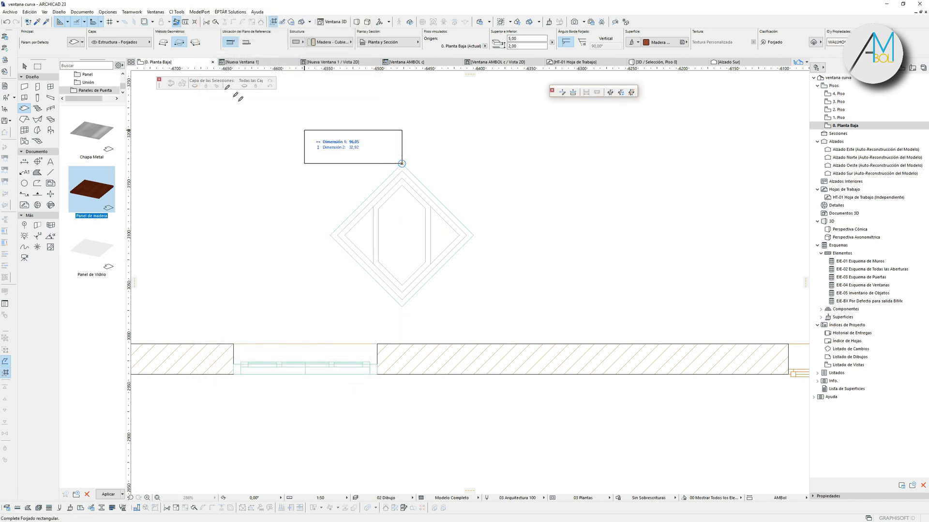
left_click(194, 42)
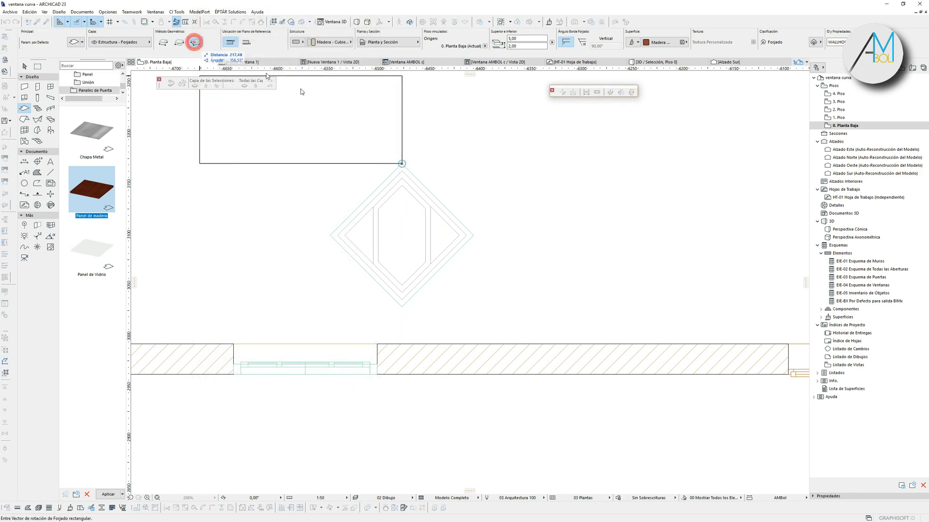
left_click(331, 235)
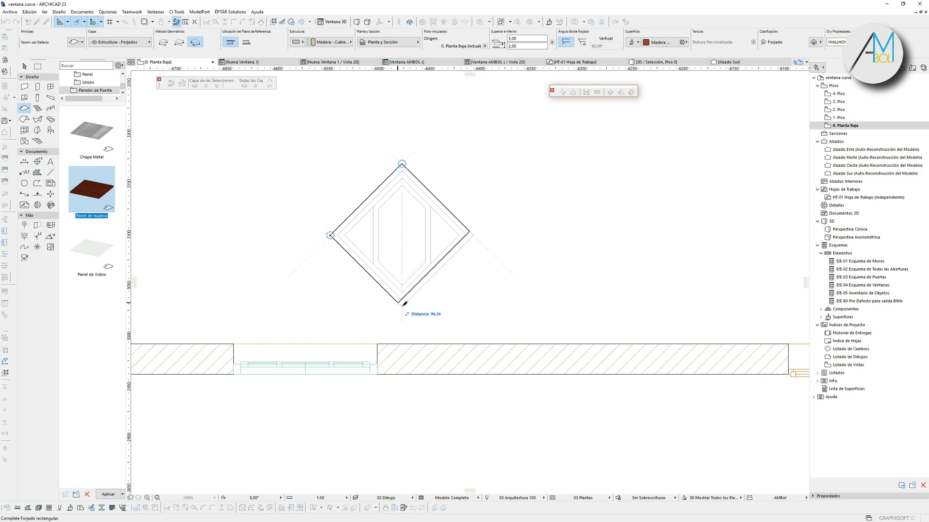
left_click(451, 303)
Step: Offset the lower-right edge of the WALLHOLE slab onto the diamond frame's outer edge, and deselect the slab
scroll(441, 280, "up", 5)
key("Escape")
left_click(449, 240)
left_click(450, 240)
left_click(456, 279)
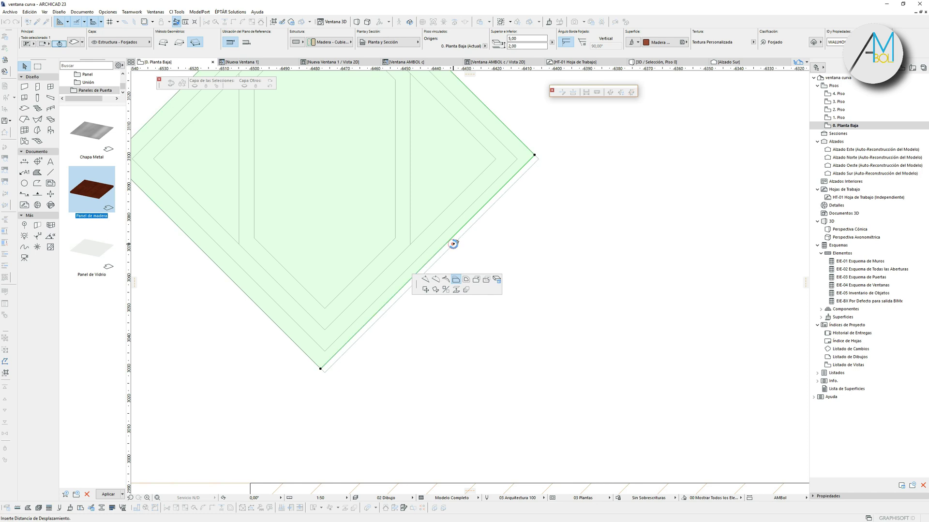
left_click(452, 242)
scroll(490, 184, "down", 4)
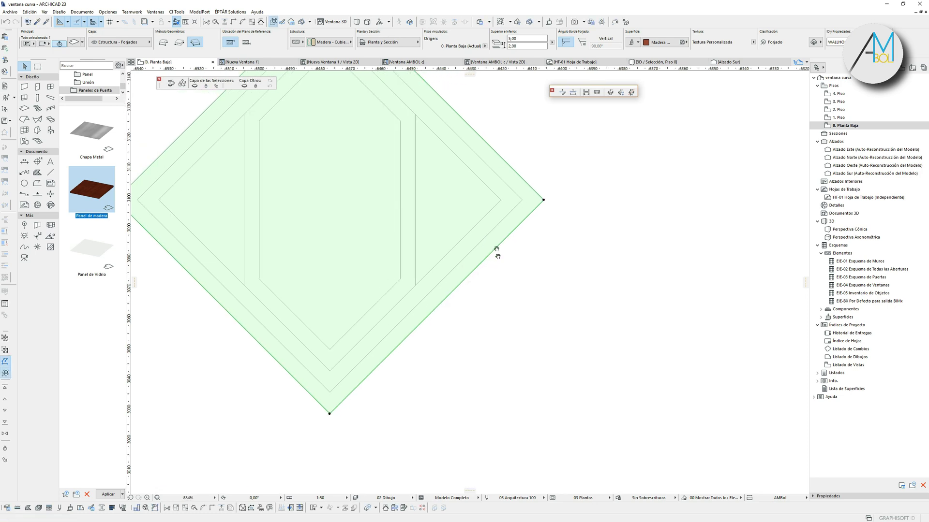
key("Escape")
Step: Select all slabs of the diamond and save them as a window, replacing Nueva Ventana 2.gsm and keeping the default object settings
scroll(431, 170, "down", 1)
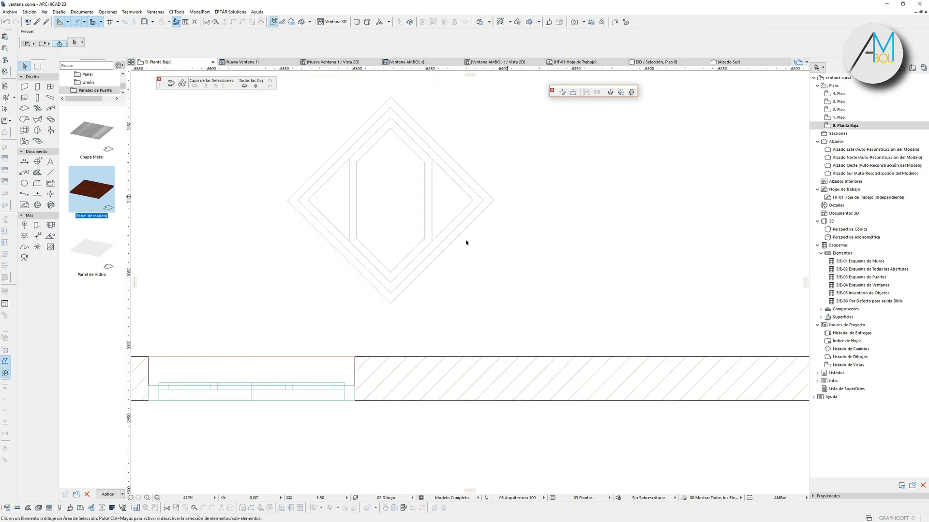
left_click(371, 207)
scroll(337, 263, "down", 1)
middle_click_drag(337, 263, 387, 270)
left_click_drag(328, 118, 543, 315)
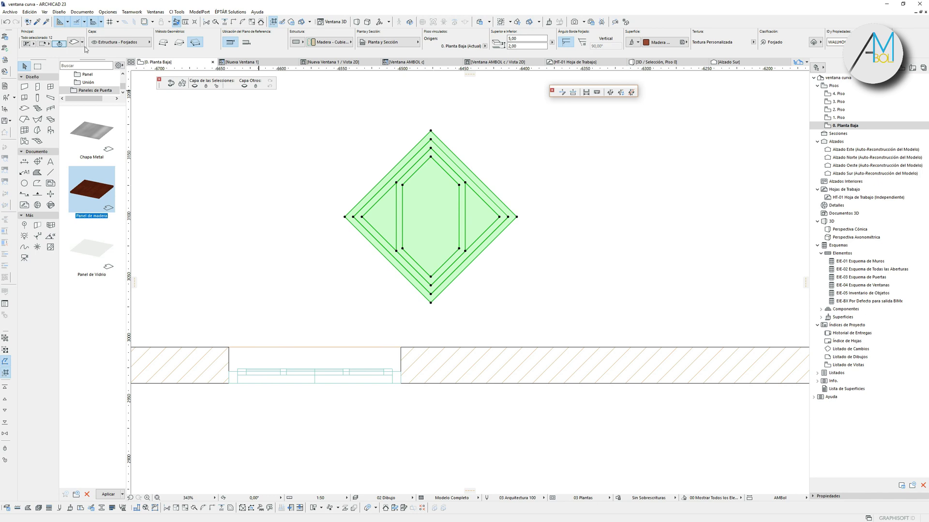
left_click(10, 13)
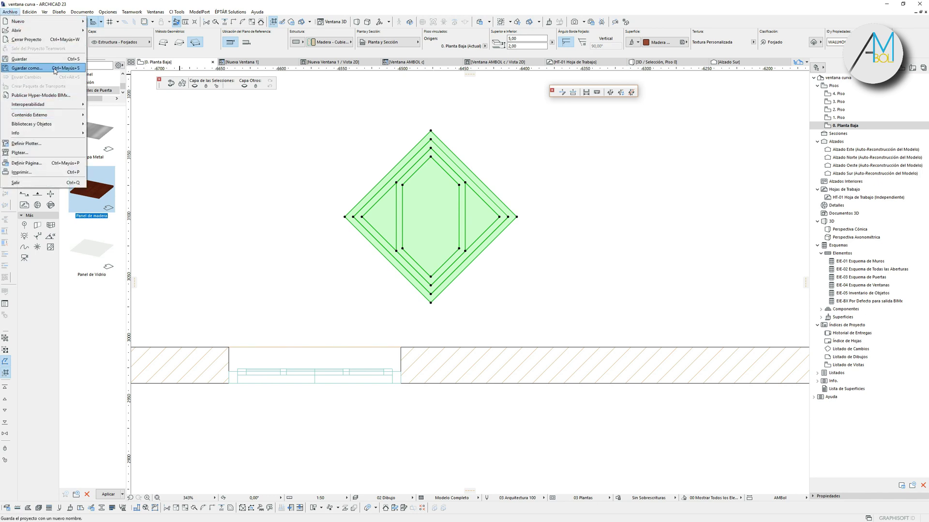
mouse_move(73, 124)
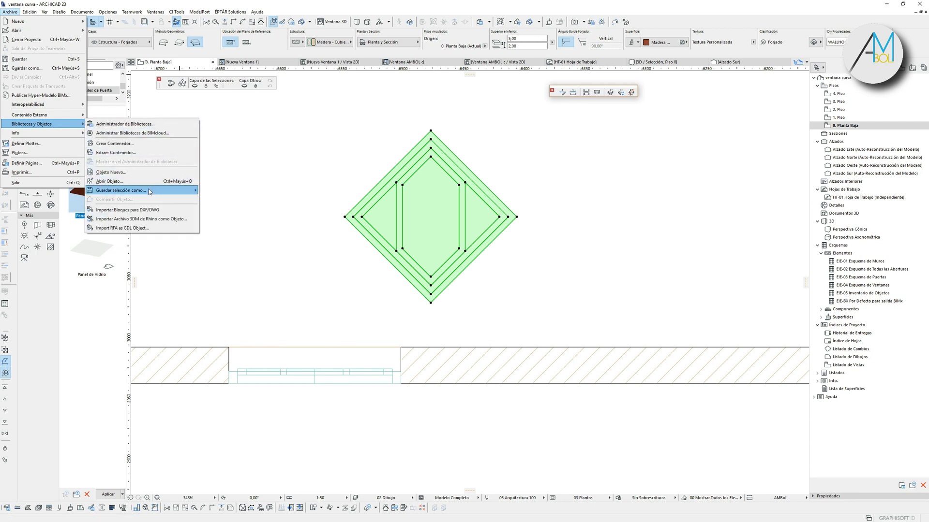
mouse_move(149, 192)
left_click(233, 209)
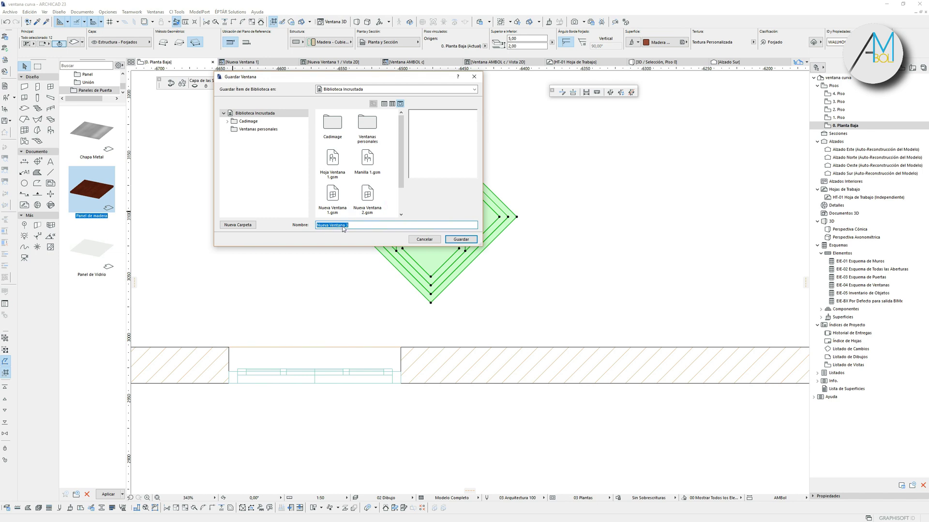
left_click(372, 198)
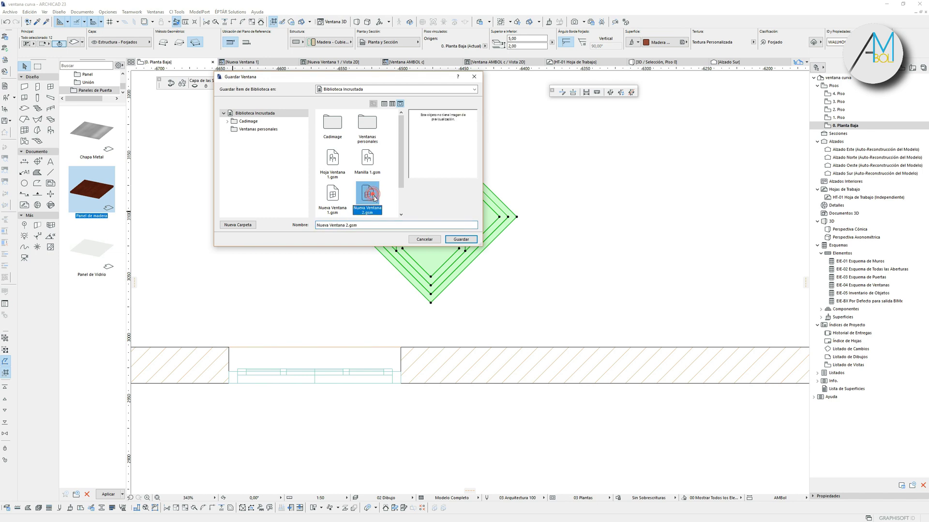
left_click(460, 239)
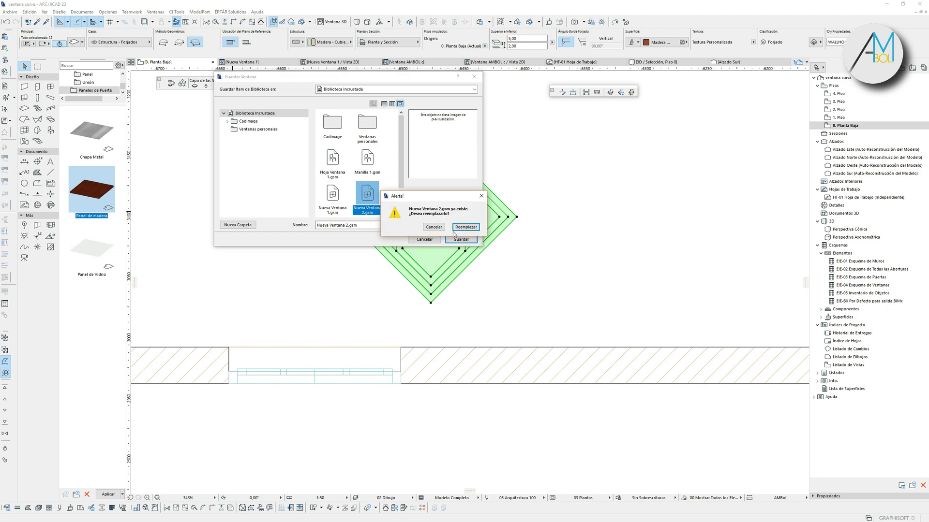
left_click(465, 227)
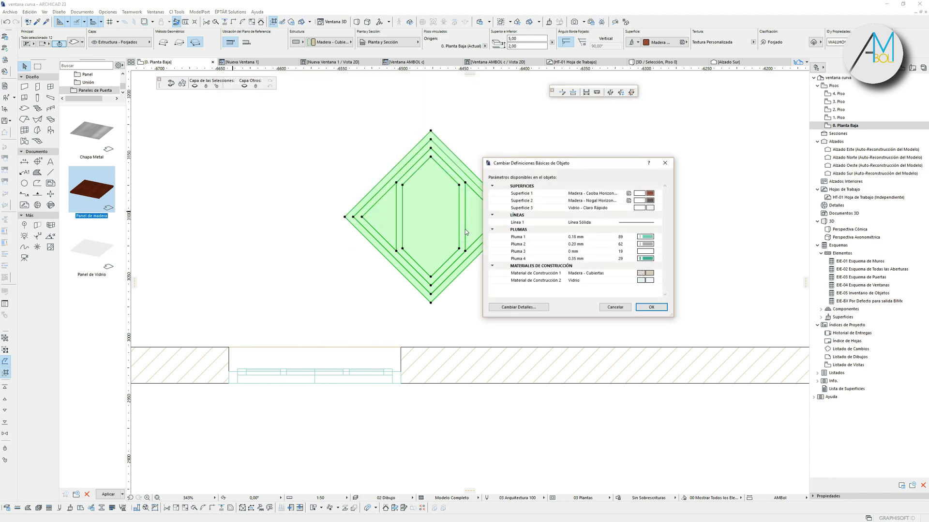
left_click(649, 307)
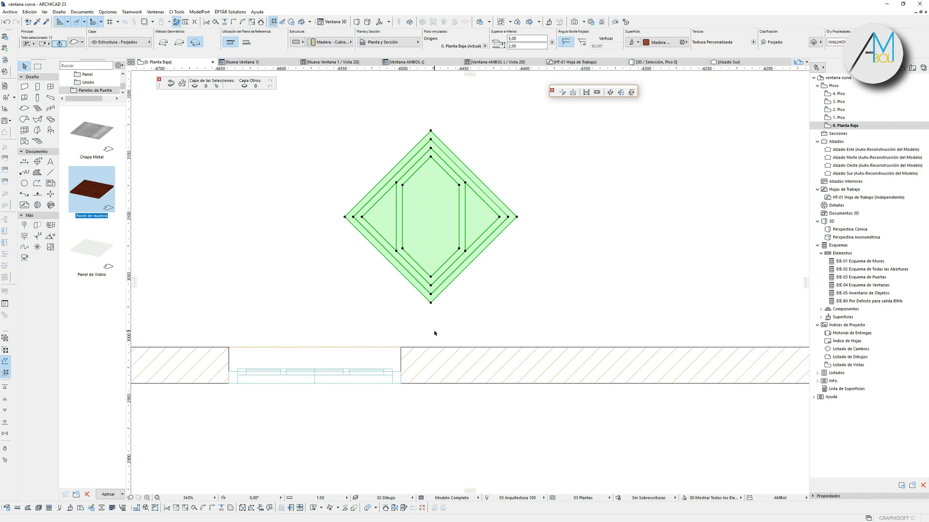
Step: Show the wall containing the windows in 3D and examine the diamond window's opening from both sides of the wall
scroll(434, 334, "down", 4)
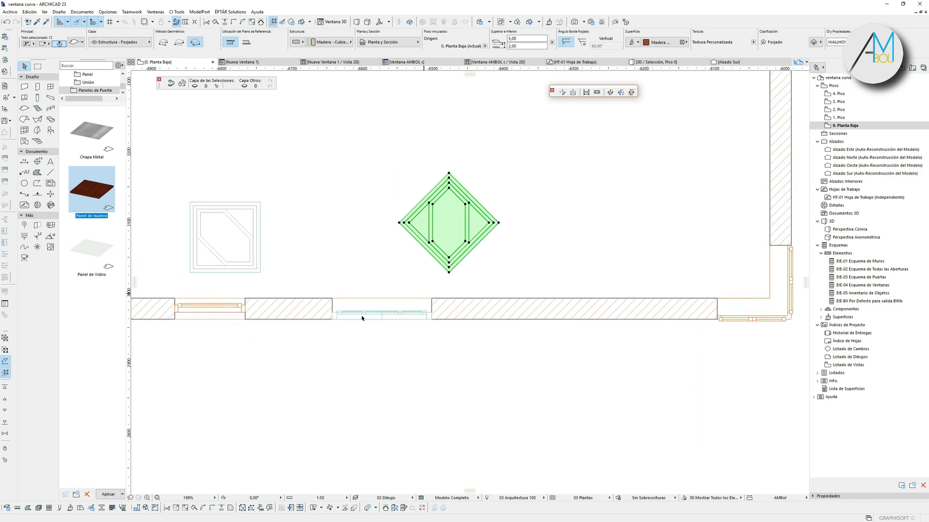
left_click(437, 306)
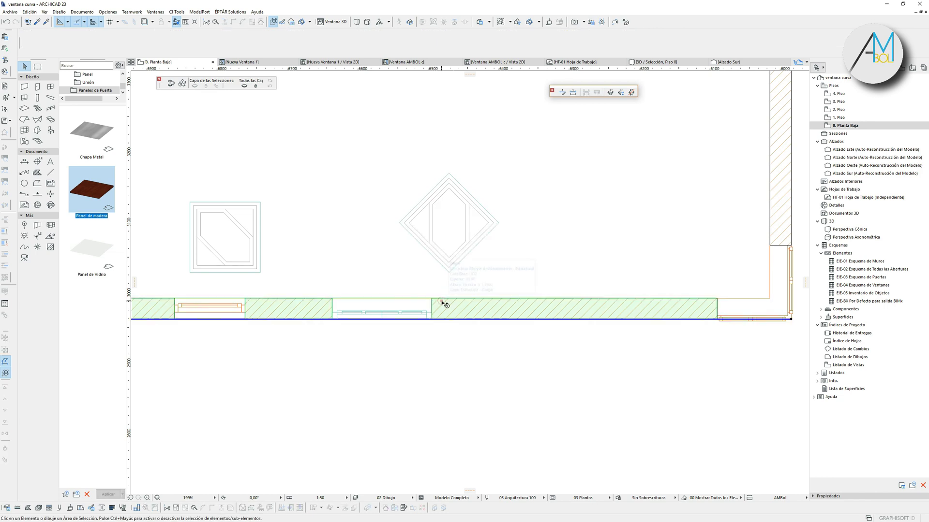
key("F5")
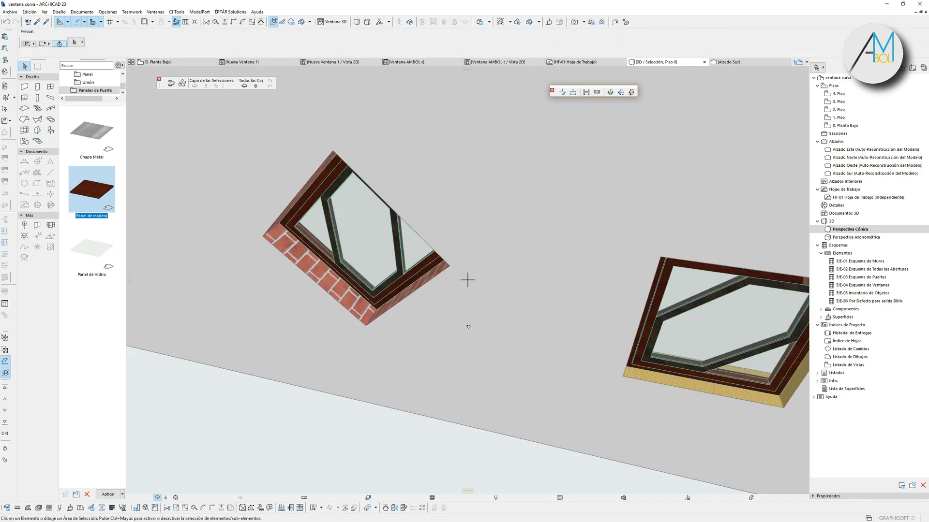
middle_click_drag(396, 341, 396, 342)
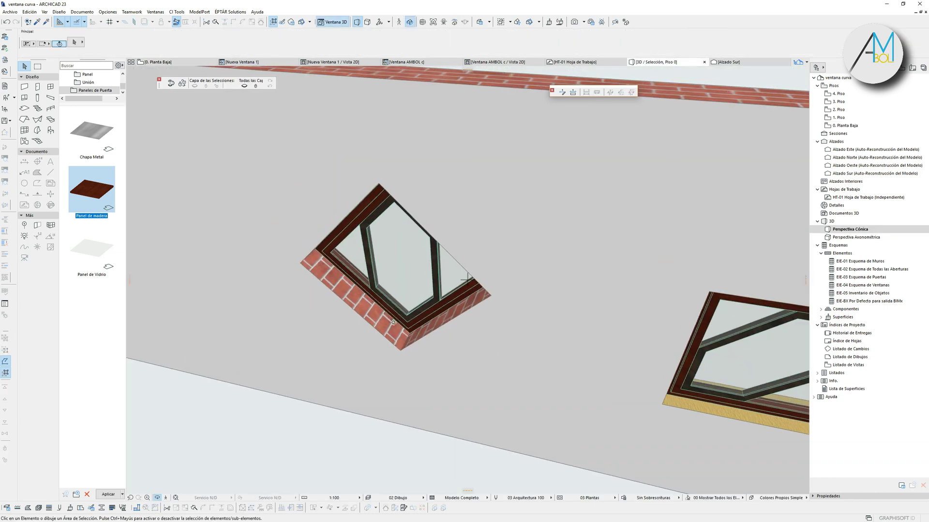
left_click(394, 322)
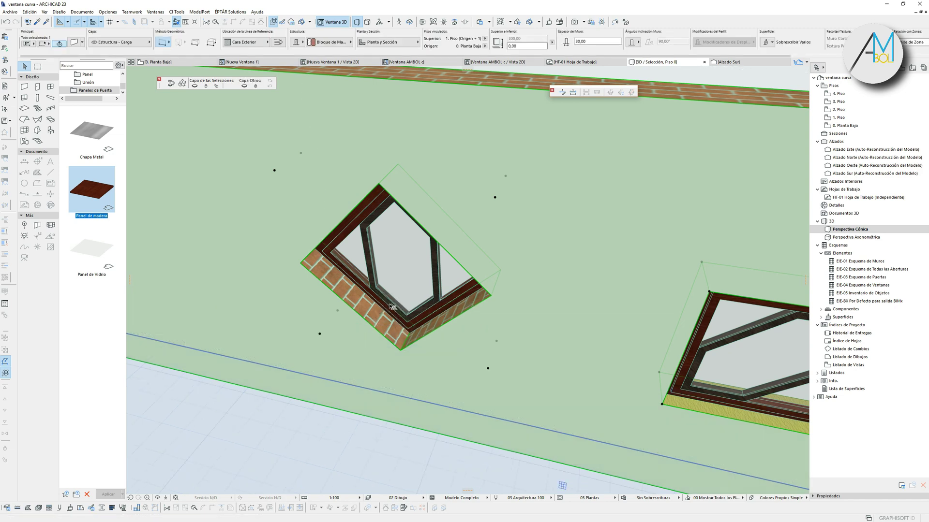
key("Escape")
middle_click_drag(338, 408, 504, 283, "shift")
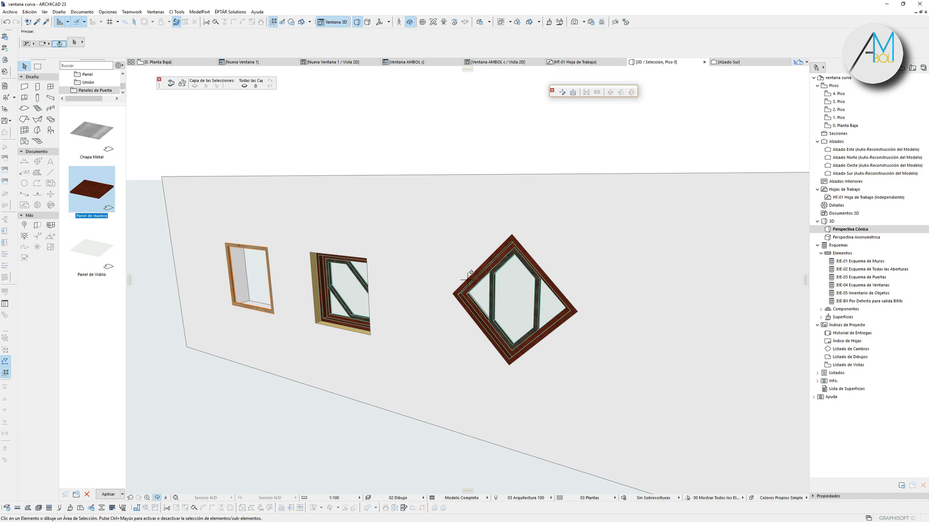
middle_click_drag(401, 257, 515, 285, "shift")
scroll(516, 285, "down", 3)
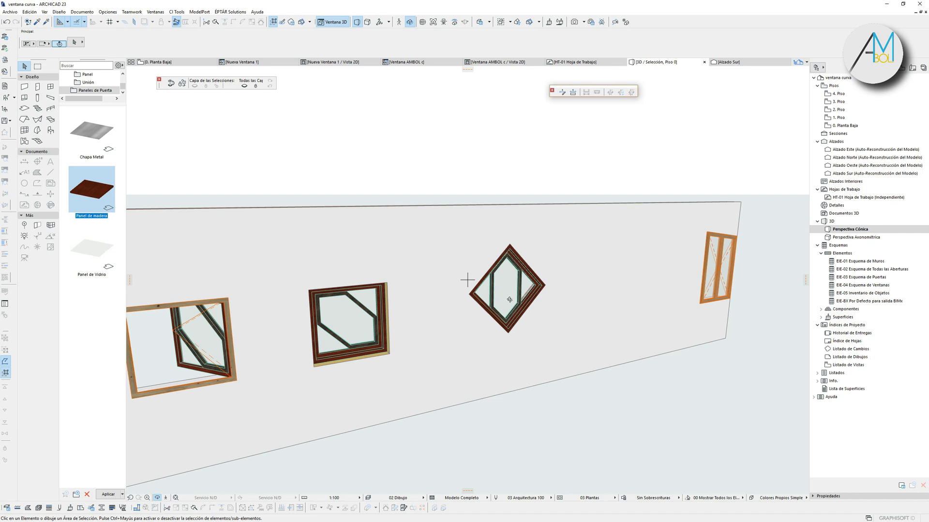
mouse_move(635, 291)
middle_mouse_down()
mouse_move(670, 275)
mouse_move(648, 270)
mouse_move(640, 280)
middle_mouse_up()
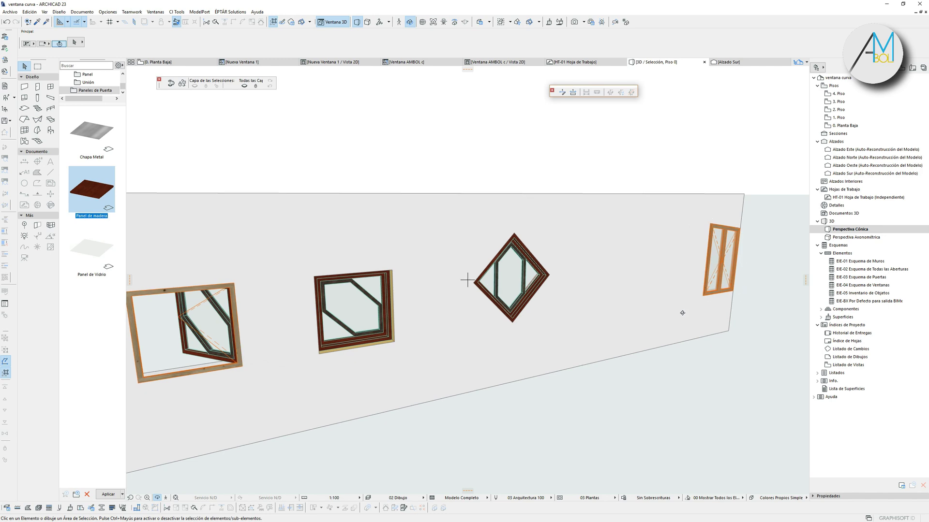